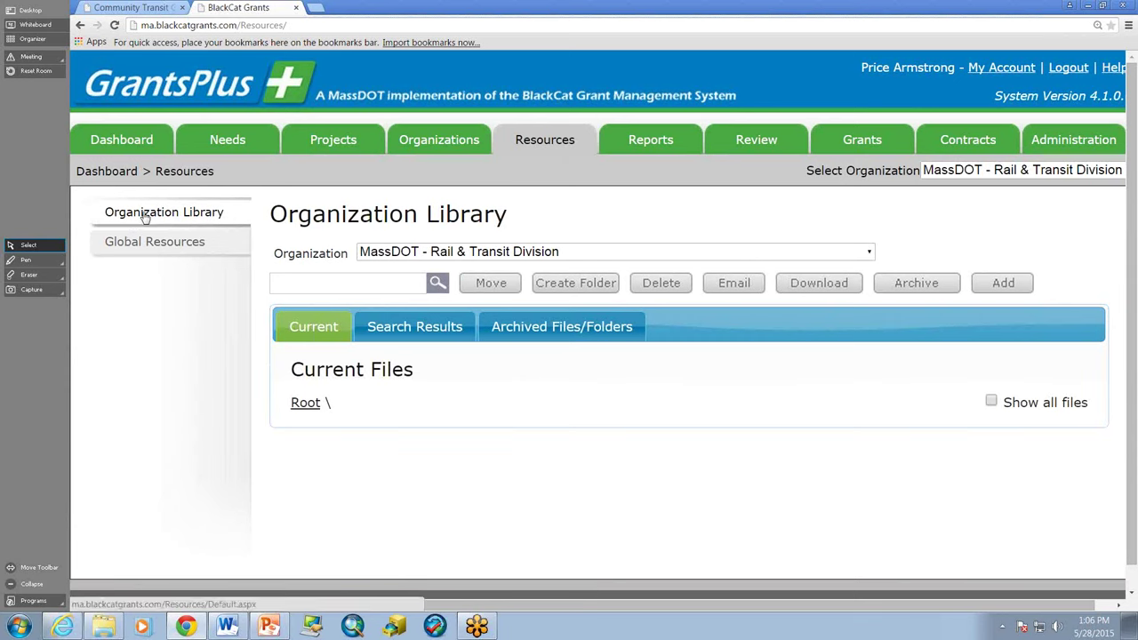
Open the Global Resources library and look through its list of current files and guides.
{"action": "left_click", "coordinate": [155, 244]}
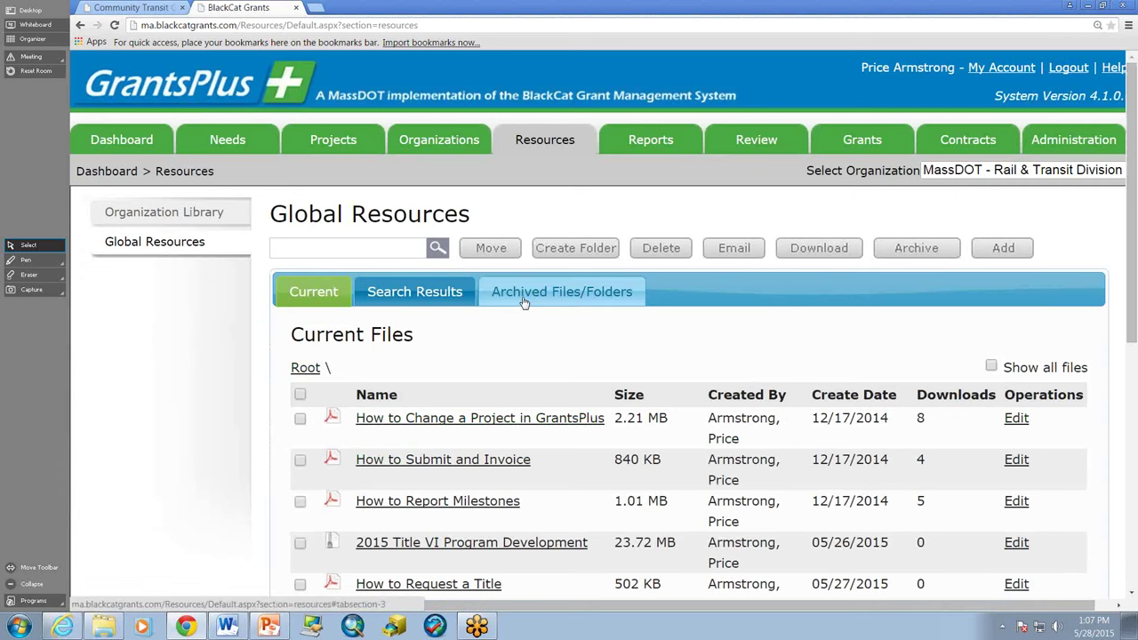
{"action": "scroll", "coordinate": [529, 302], "scroll_direction": "down", "scroll_amount": 1}
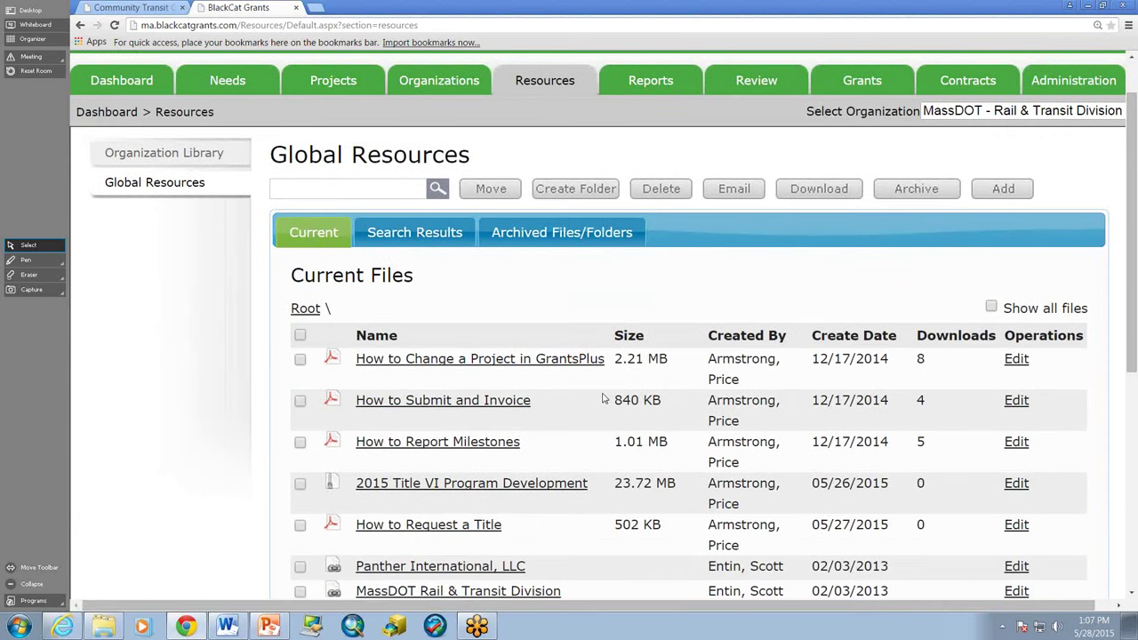
{"action": "scroll", "coordinate": [602, 399], "scroll_direction": "down", "scroll_amount": 1}
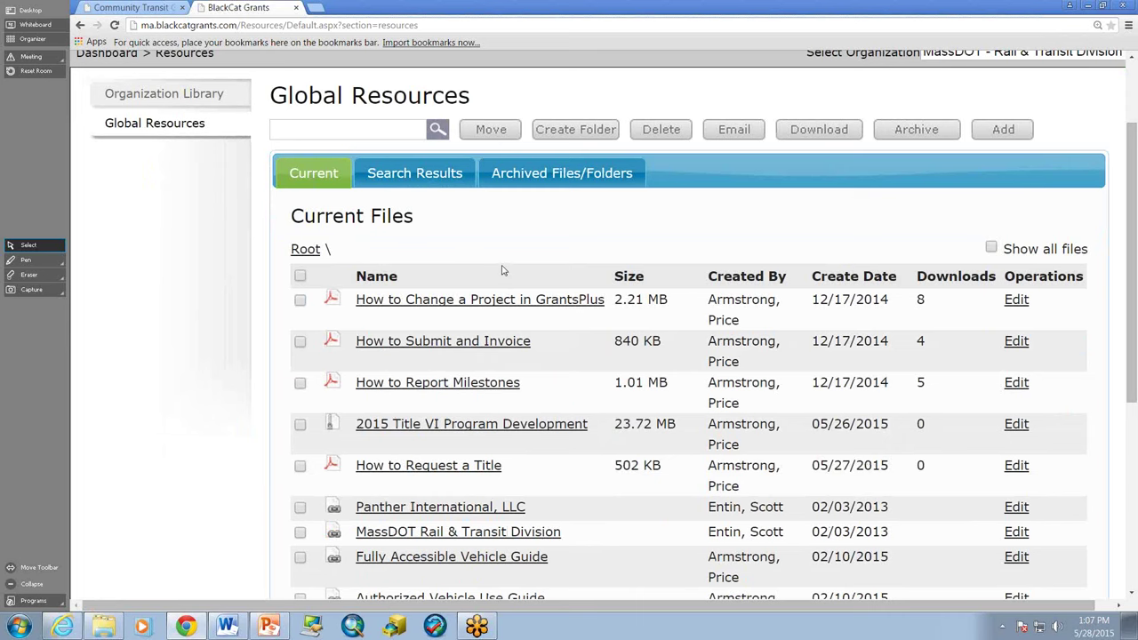
{"action": "scroll", "coordinate": [457, 347], "scroll_direction": "down", "scroll_amount": 1}
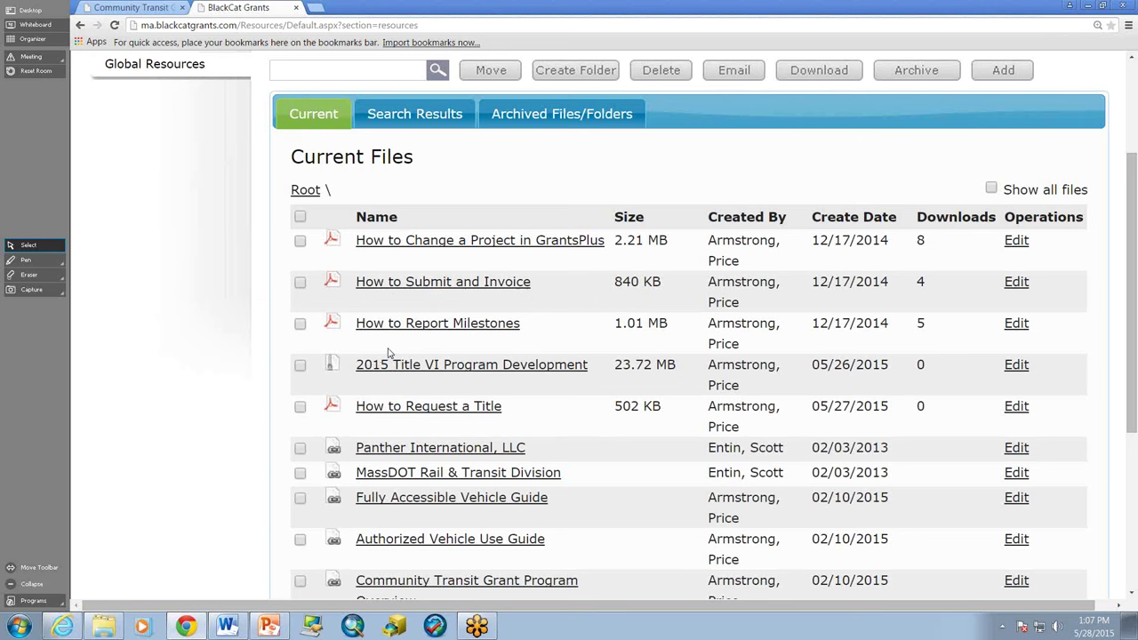
{"action": "scroll", "coordinate": [471, 400], "scroll_direction": "down", "scroll_amount": 1}
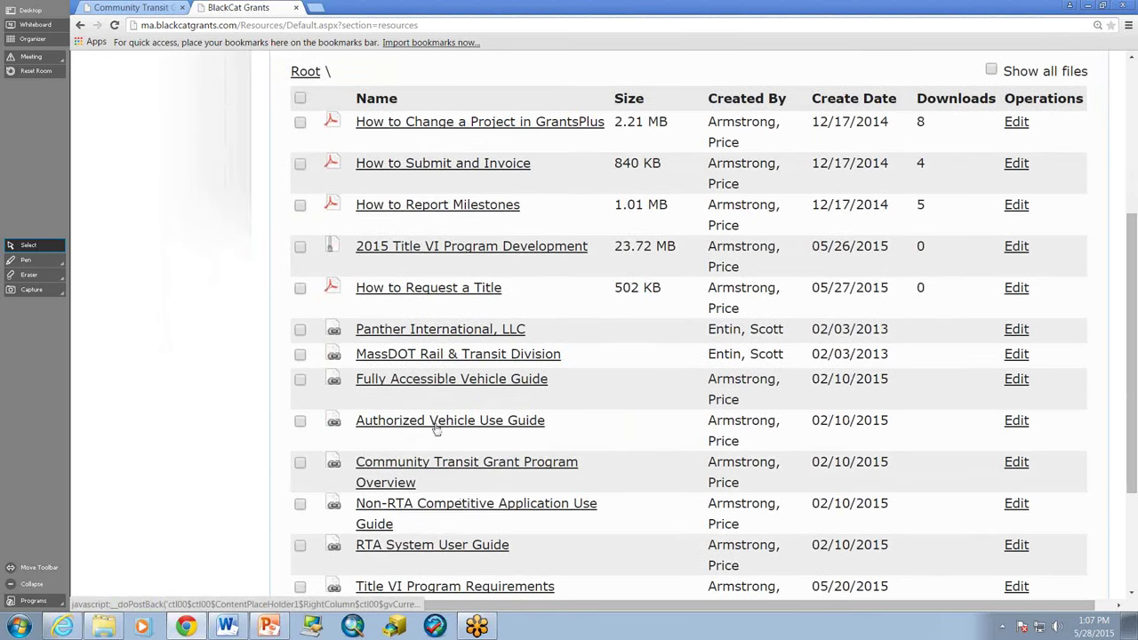
{"action": "scroll", "coordinate": [449, 427], "scroll_direction": "down", "scroll_amount": 1}
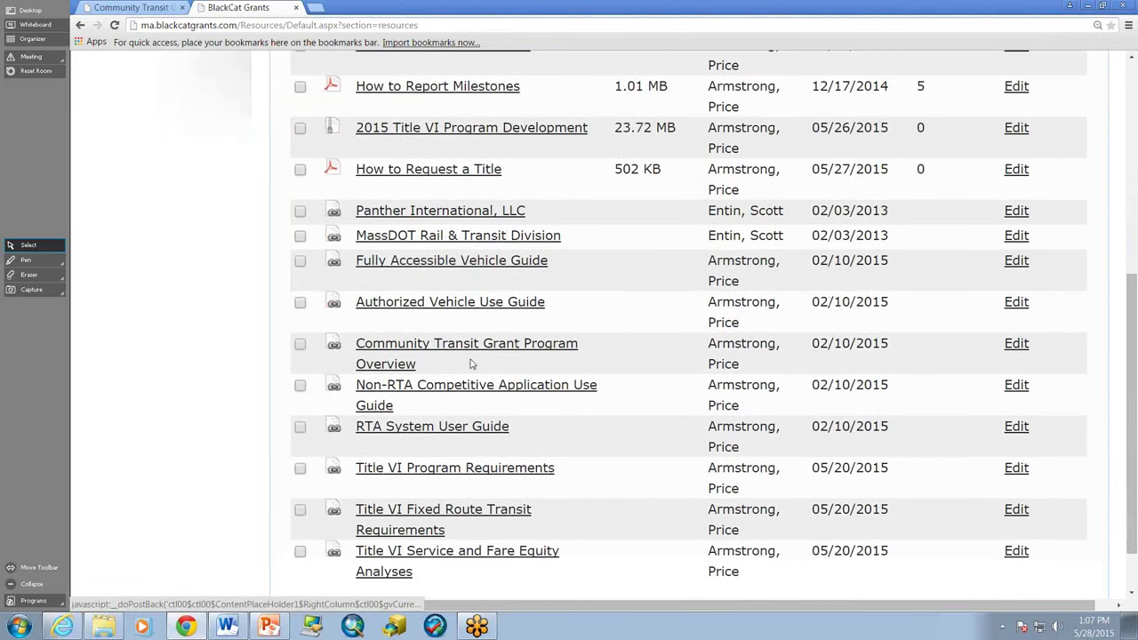
{"action": "scroll", "coordinate": [473, 326], "scroll_direction": "up", "scroll_amount": 4}
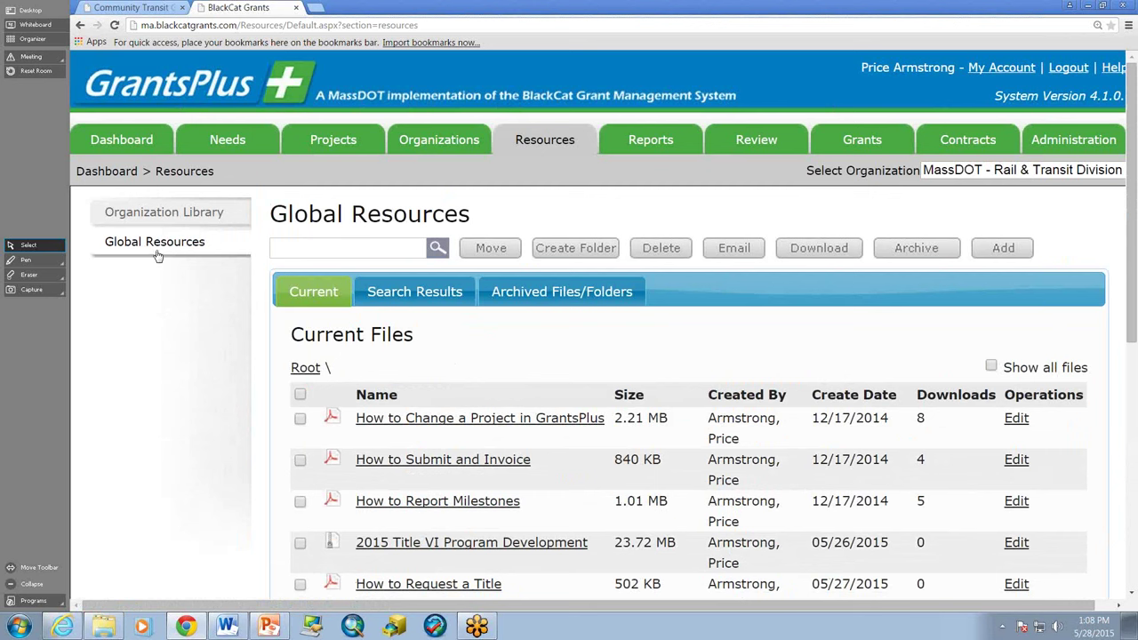
Switch to the orientation presentation in PowerPoint and briefly show the Contracts and Invoicing slide full screen.
{"action": "left_click", "coordinate": [226, 627]}
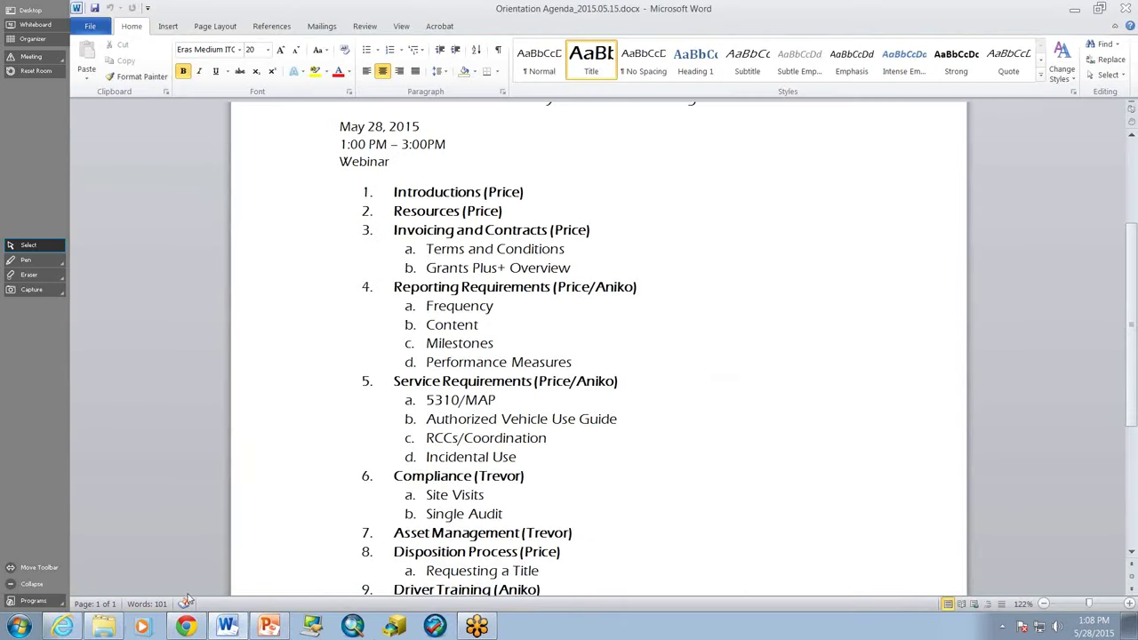
{"action": "left_click", "coordinate": [268, 627]}
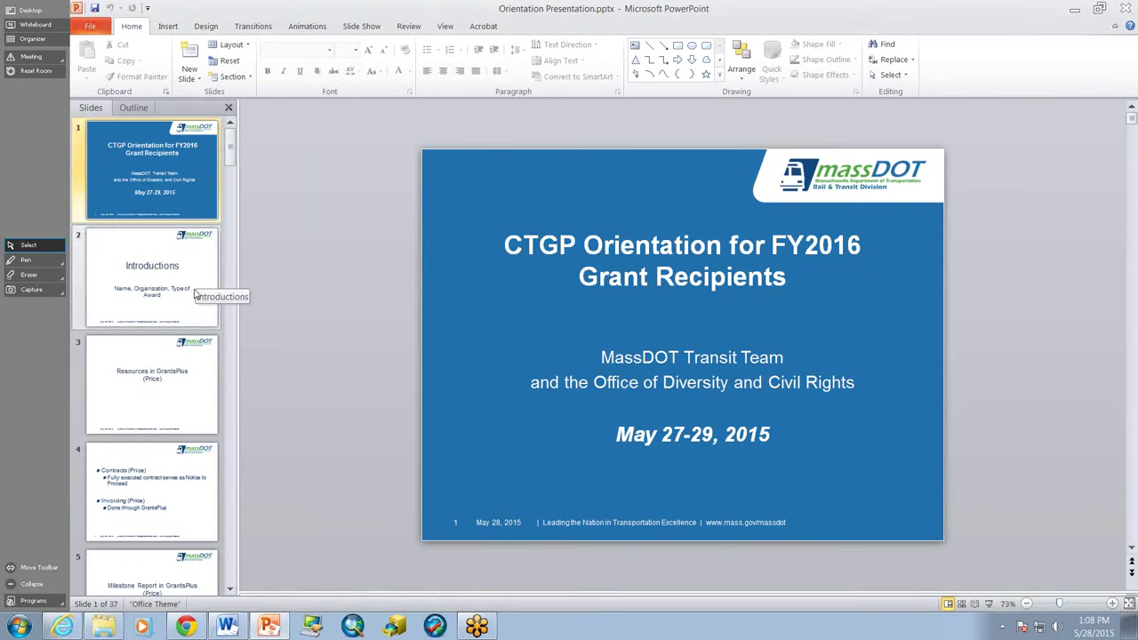
{"action": "left_click", "coordinate": [183, 464]}
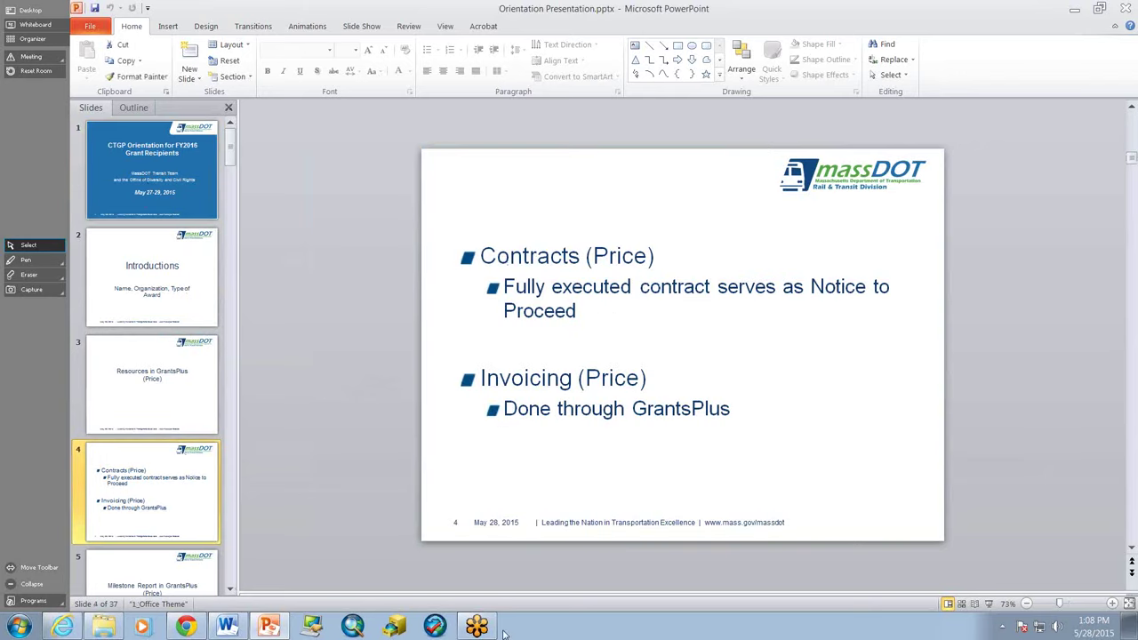
{"action": "left_click", "coordinate": [987, 603]}
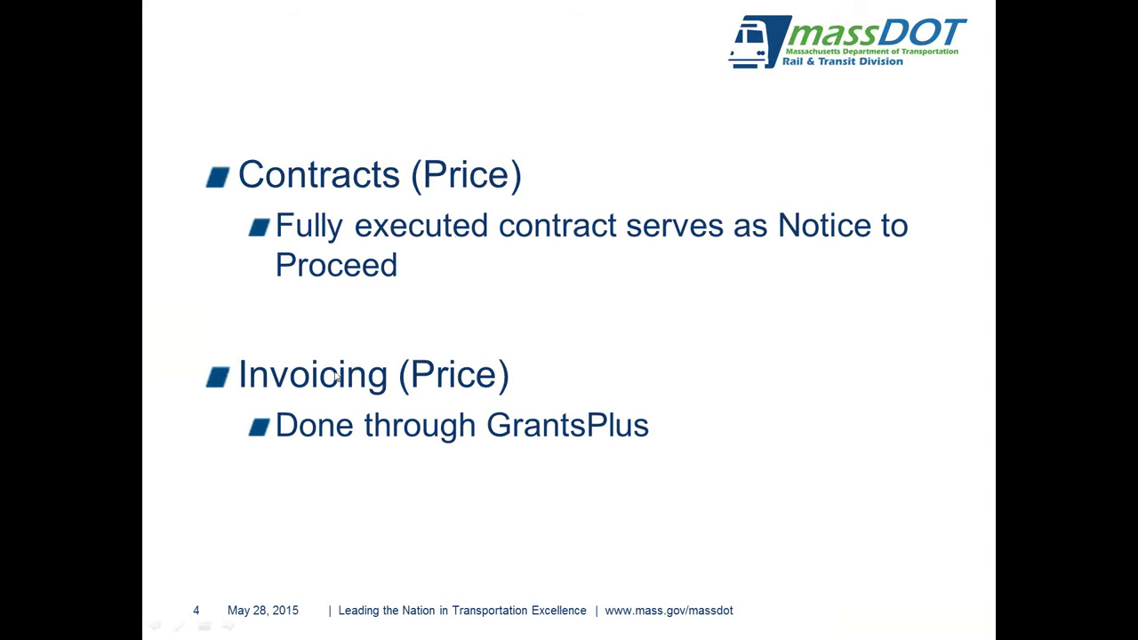
{"action": "key", "text": "Escape"}
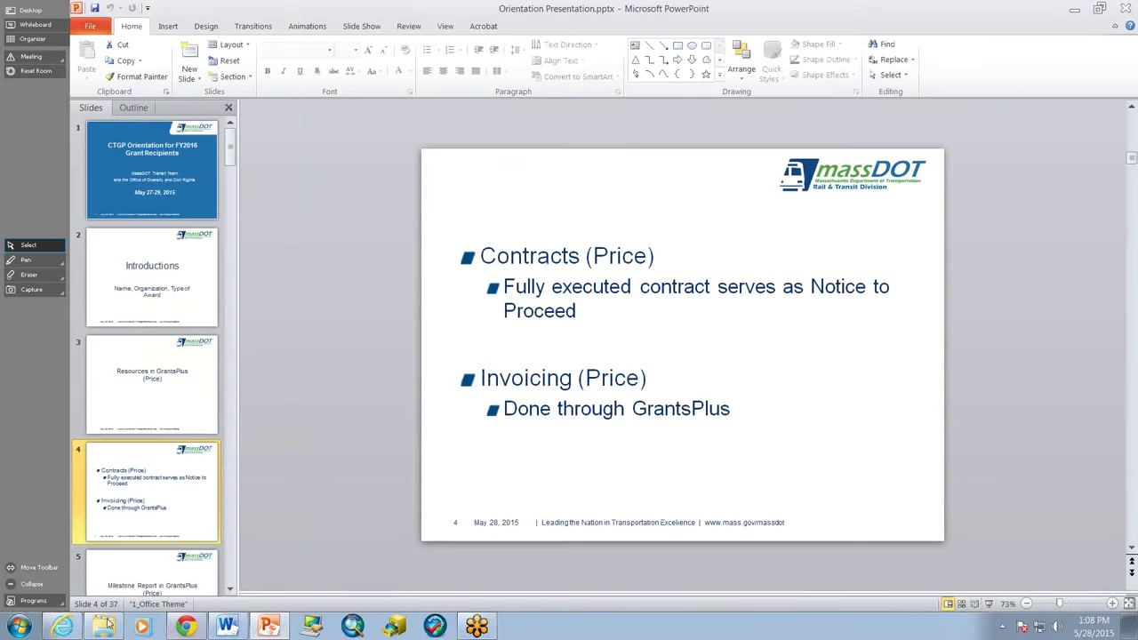
Switch to GrantsPlus in Internet Explorer and open the South Shore Community Action Council contract ending 6/30/2015 from the contract listing.
{"action": "left_click", "coordinate": [62, 627]}
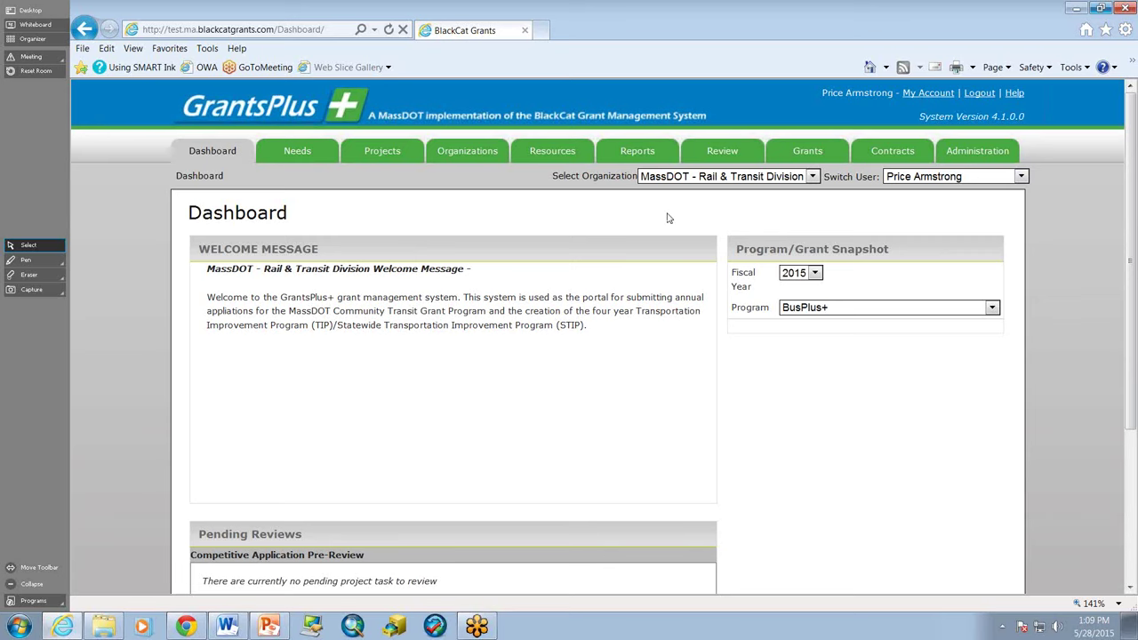
{"action": "left_click", "coordinate": [893, 152]}
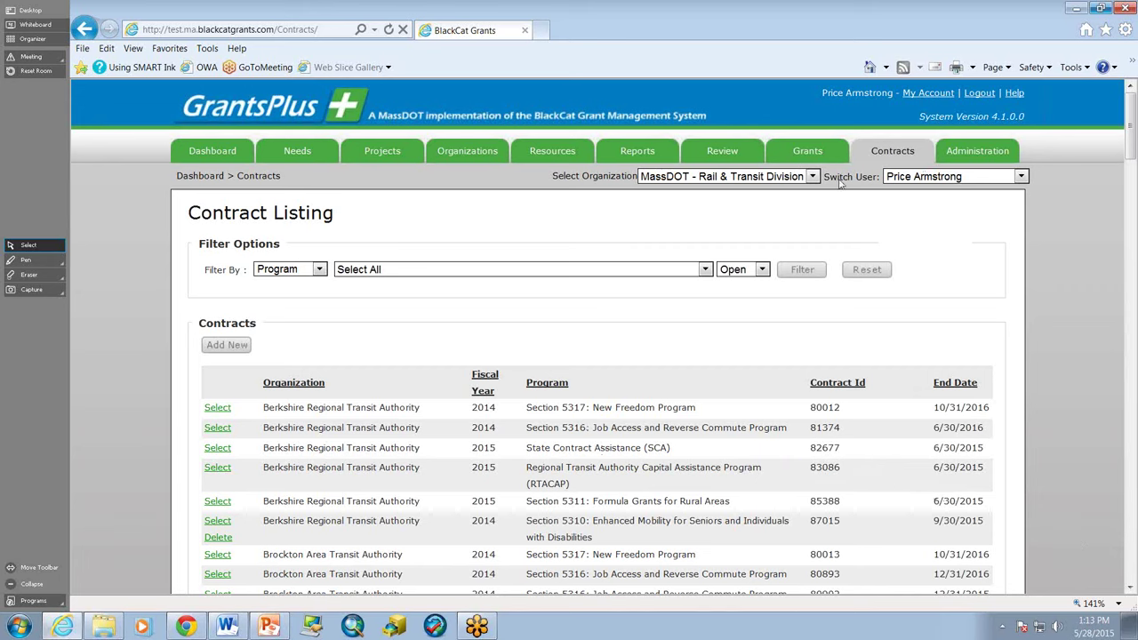
{"action": "scroll", "coordinate": [574, 399], "scroll_direction": "down", "scroll_amount": 3}
{"action": "scroll", "coordinate": [575, 394], "scroll_direction": "down", "scroll_amount": 3}
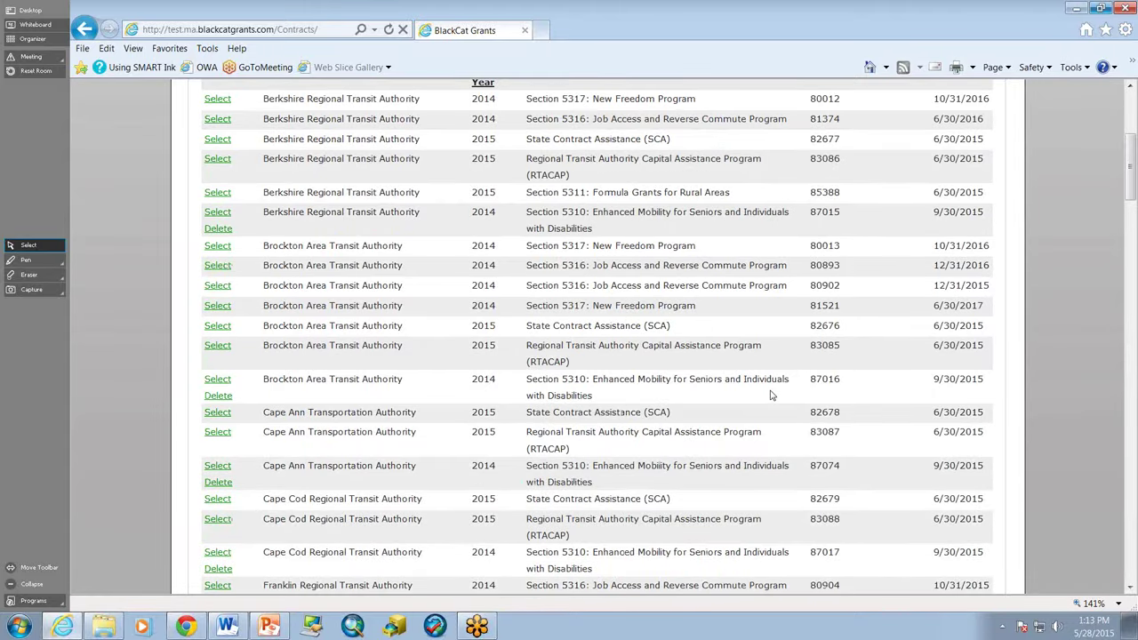
{"action": "scroll", "coordinate": [771, 394], "scroll_direction": "down", "scroll_amount": 20}
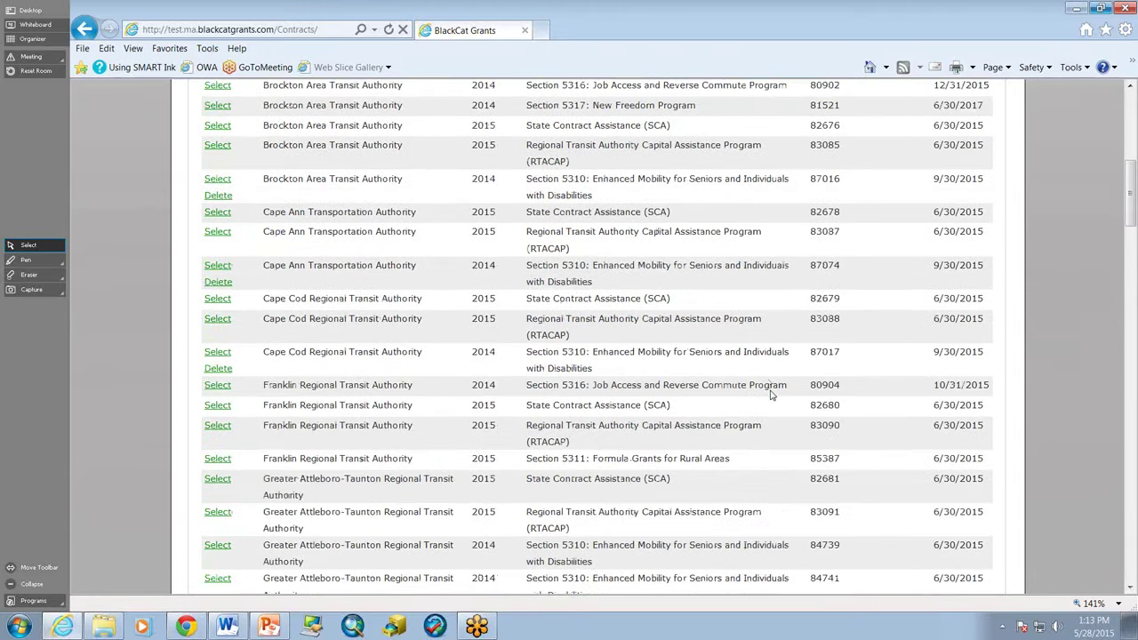
{"action": "scroll", "coordinate": [771, 394], "scroll_direction": "down", "scroll_amount": 15}
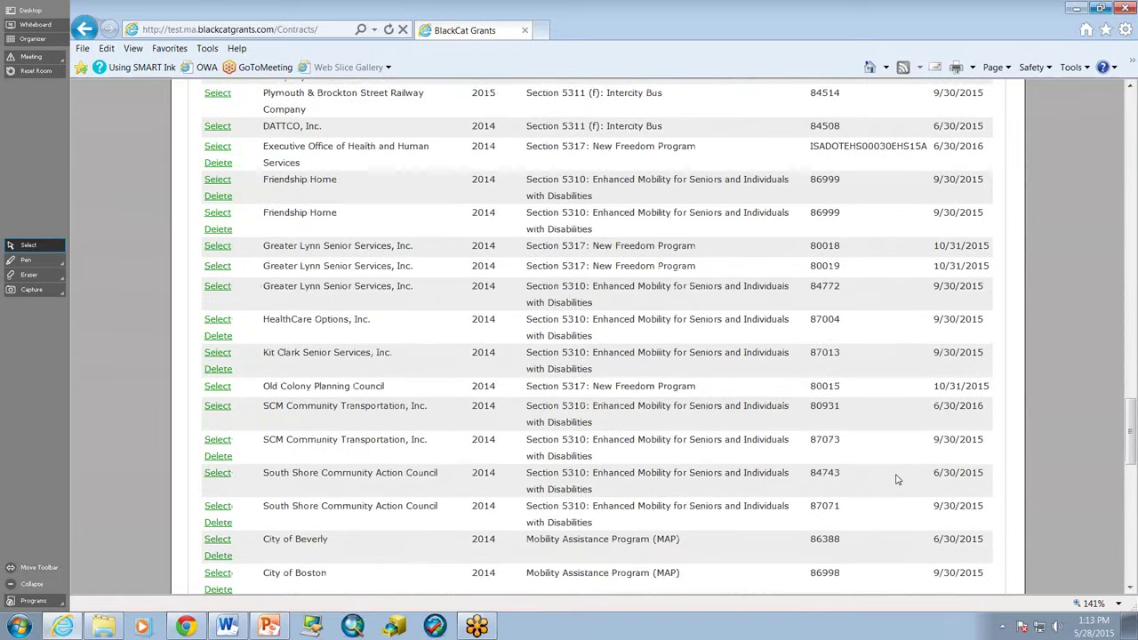
{"action": "scroll", "coordinate": [896, 480], "scroll_direction": "up", "scroll_amount": 1}
{"action": "scroll", "coordinate": [897, 480], "scroll_direction": "down", "scroll_amount": 2}
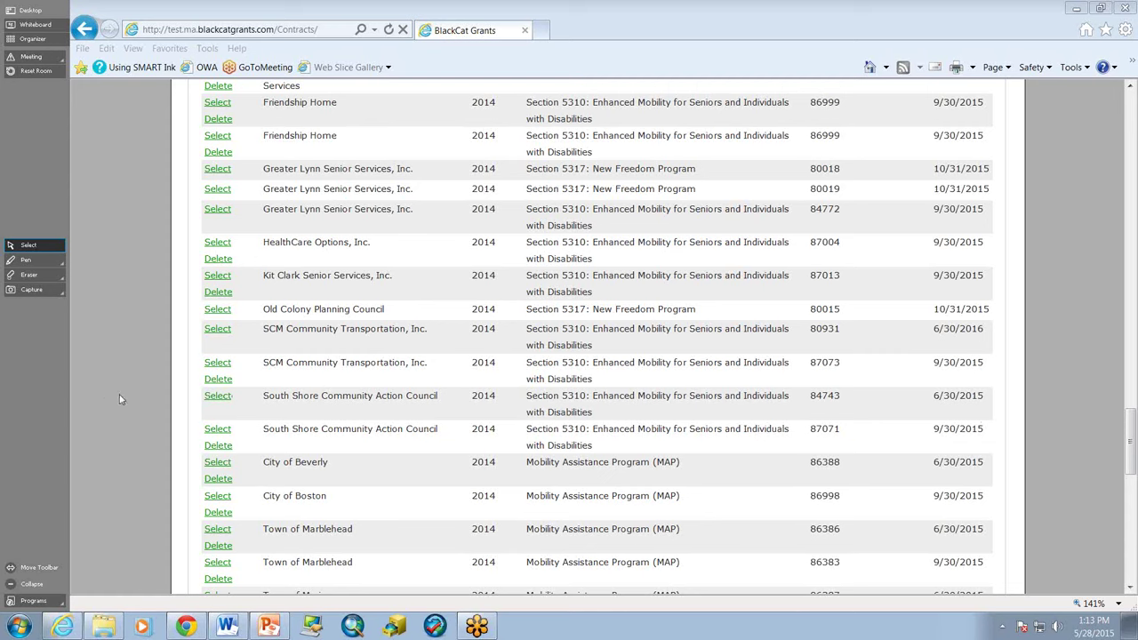
{"action": "left_click", "coordinate": [217, 398]}
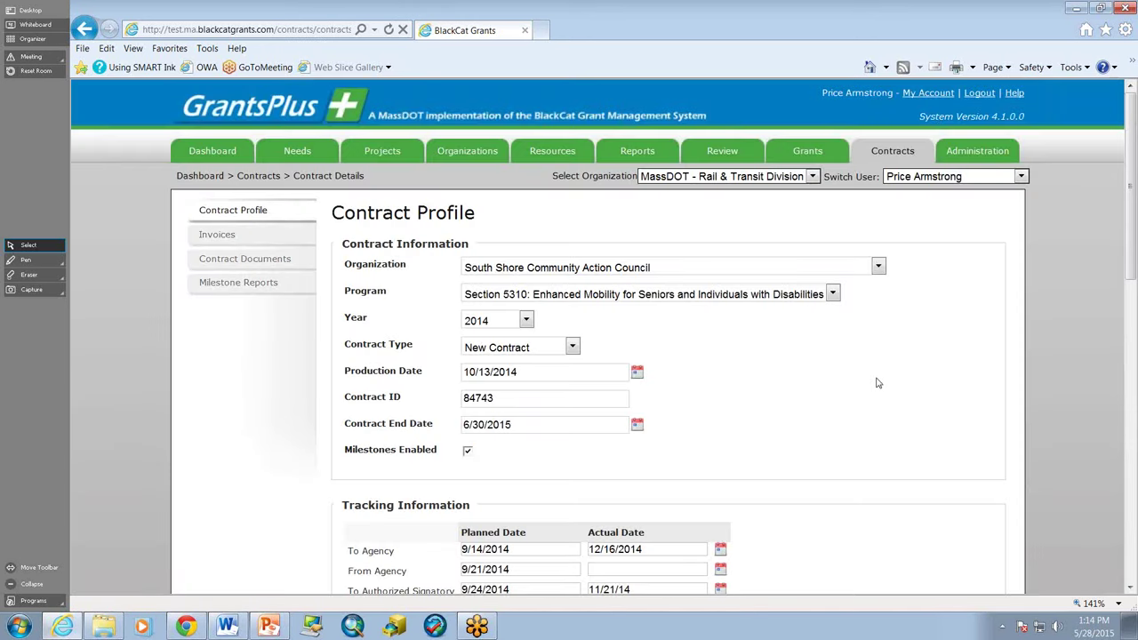
Examine the contract profile's contract information, tracking dates, associated project requests, contract documents and available actions.
{"action": "scroll", "coordinate": [877, 382], "scroll_direction": "down", "scroll_amount": 5}
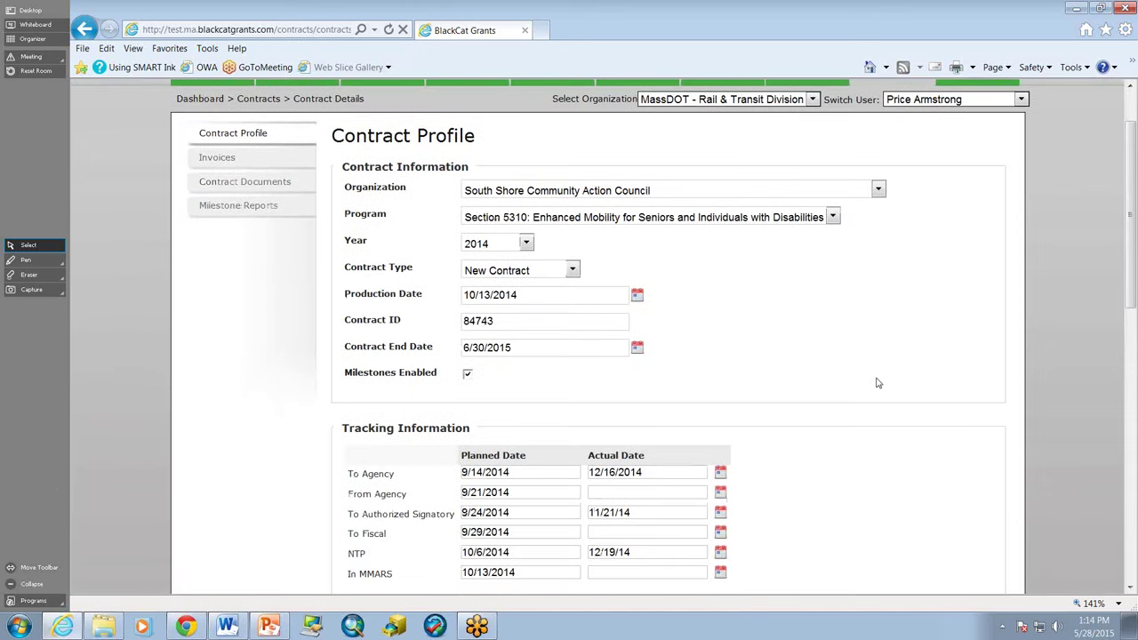
{"action": "scroll", "coordinate": [877, 378], "scroll_direction": "down", "scroll_amount": 3}
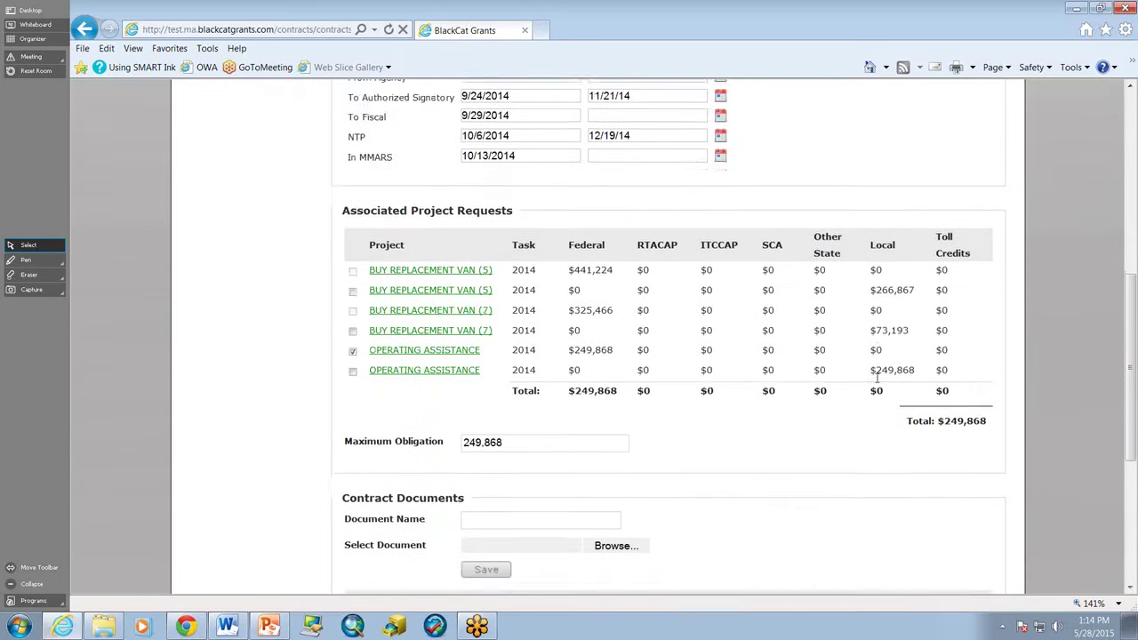
{"action": "scroll", "coordinate": [877, 382], "scroll_direction": "up", "scroll_amount": 3}
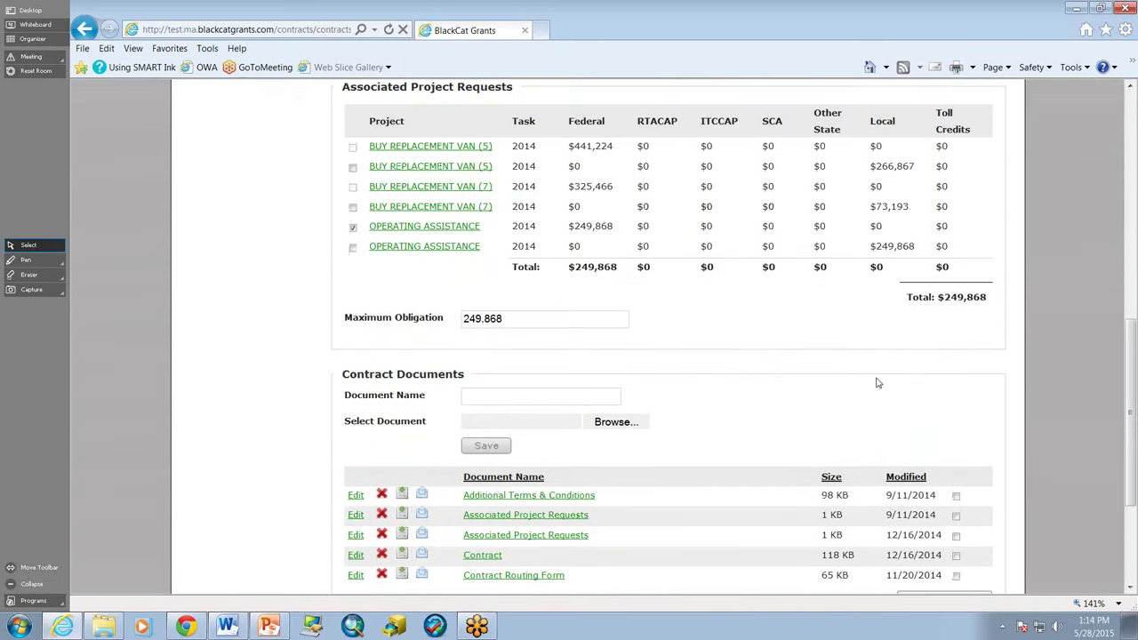
{"action": "scroll", "coordinate": [877, 382], "scroll_direction": "up", "scroll_amount": 9}
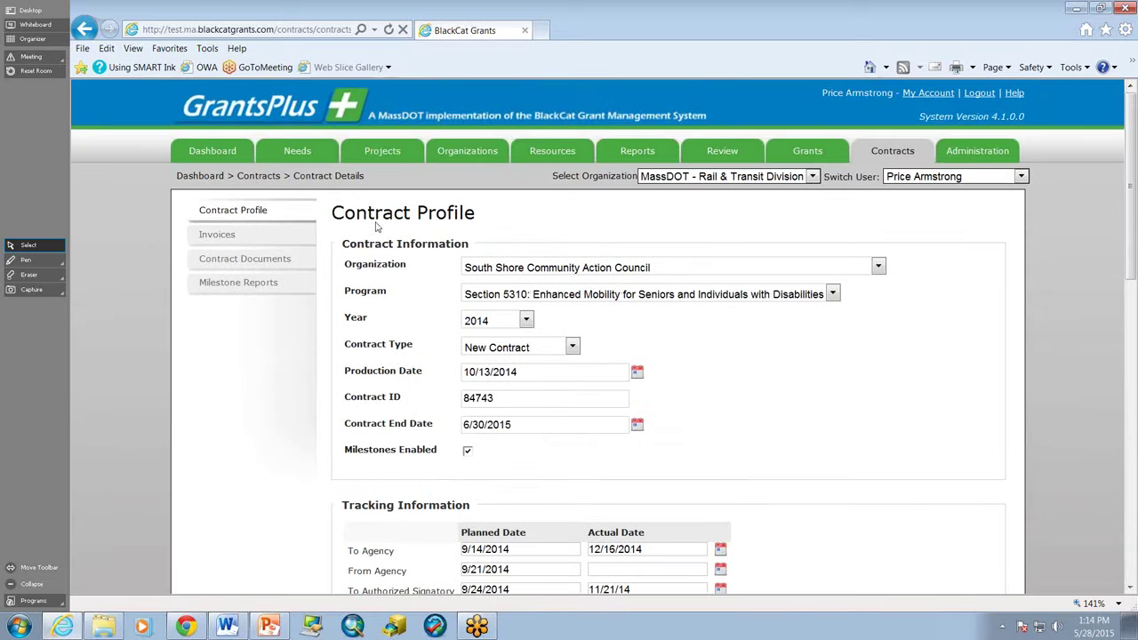
{"action": "scroll", "coordinate": [821, 412], "scroll_direction": "down", "scroll_amount": 1}
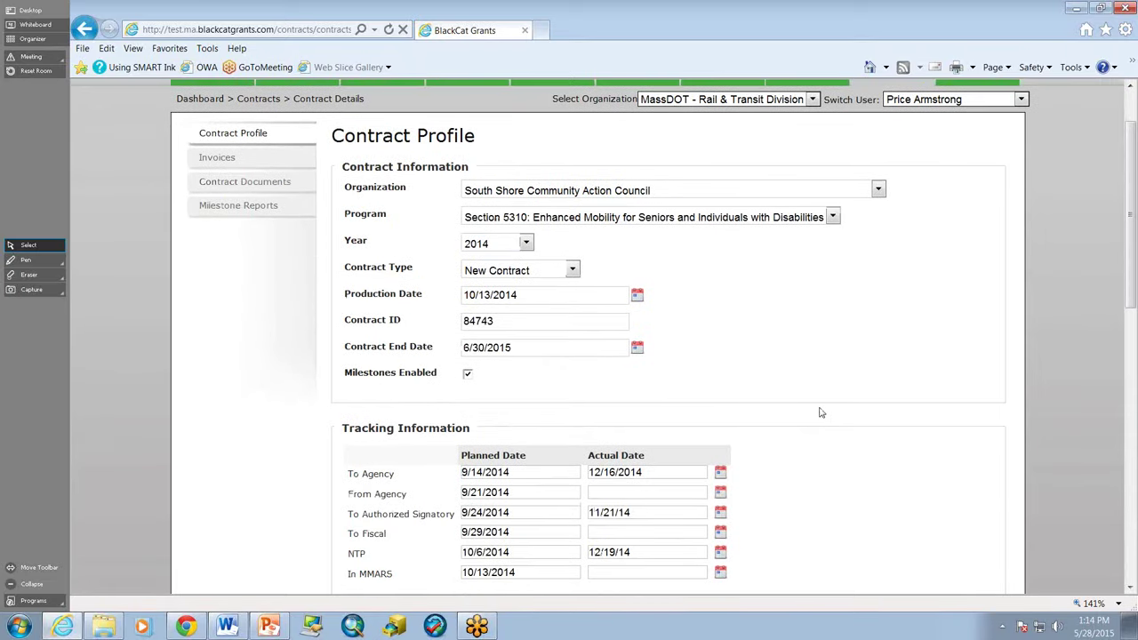
{"action": "scroll", "coordinate": [821, 412], "scroll_direction": "down", "scroll_amount": 3}
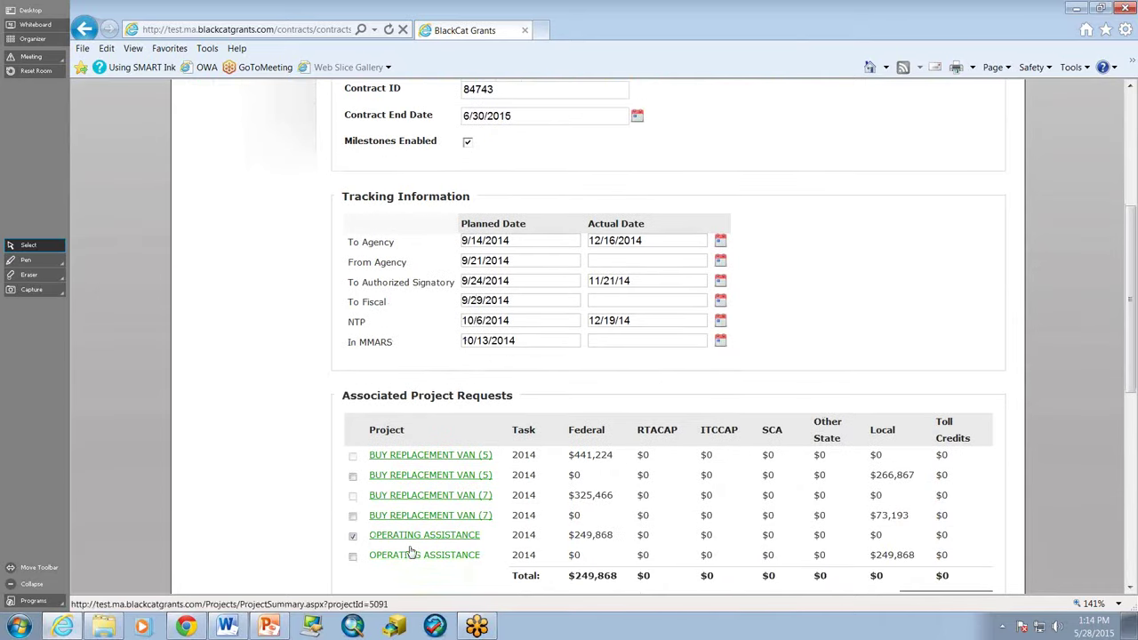
{"action": "scroll", "coordinate": [820, 283], "scroll_direction": "up", "scroll_amount": 1}
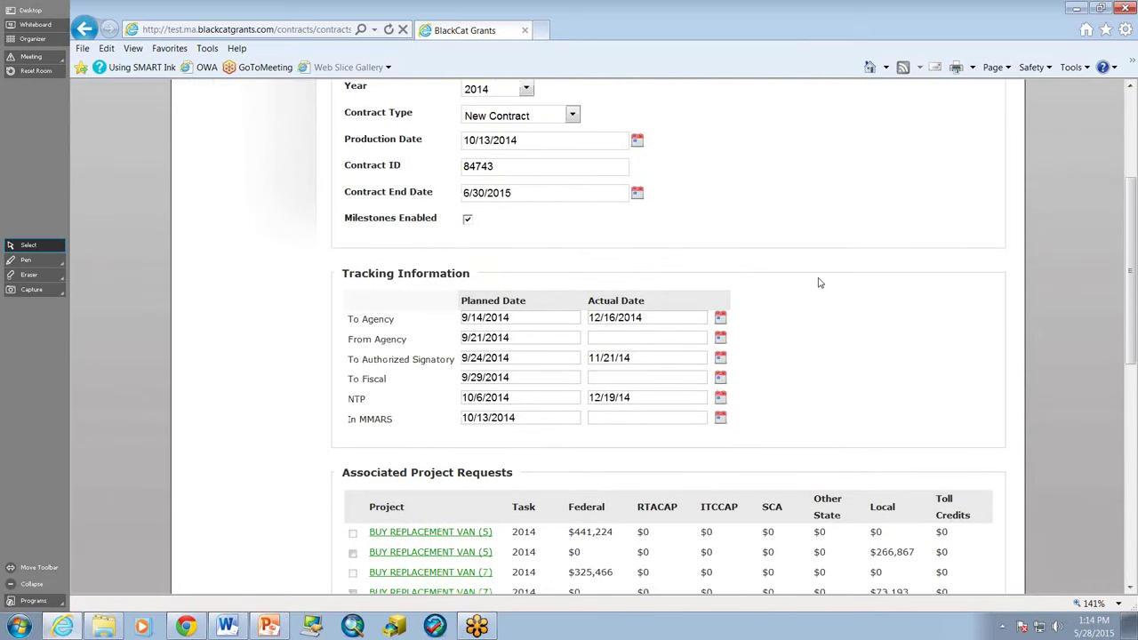
{"action": "scroll", "coordinate": [819, 283], "scroll_direction": "down", "scroll_amount": 5}
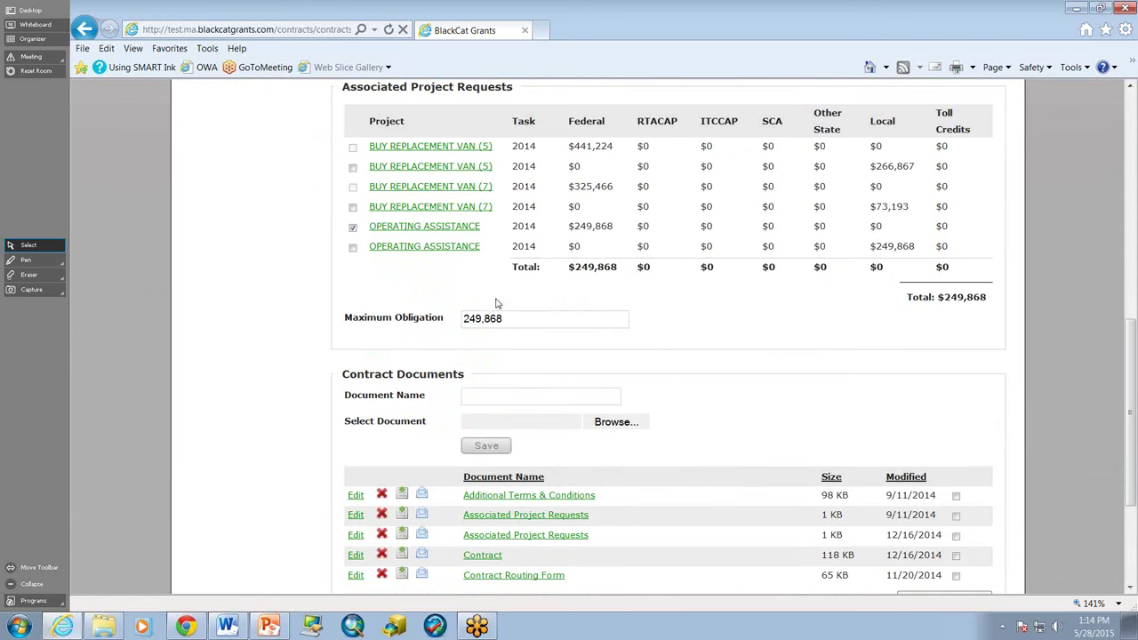
{"action": "scroll", "coordinate": [772, 363], "scroll_direction": "down", "scroll_amount": 1}
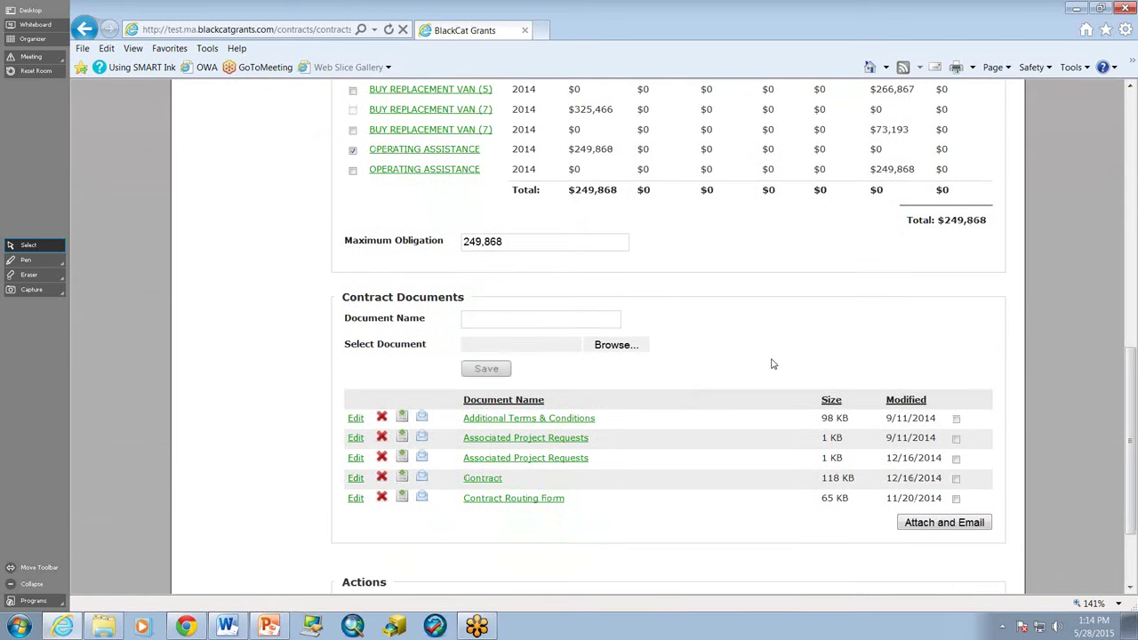
{"action": "scroll", "coordinate": [772, 363], "scroll_direction": "down", "scroll_amount": 1}
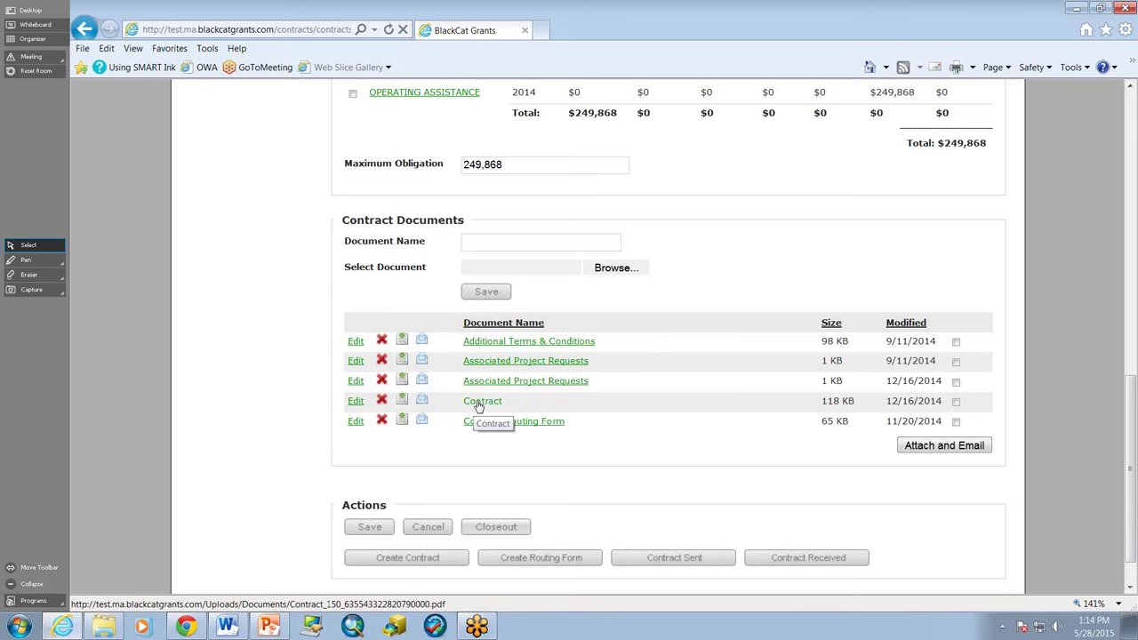
{"action": "scroll", "coordinate": [697, 445], "scroll_direction": "down", "scroll_amount": 2}
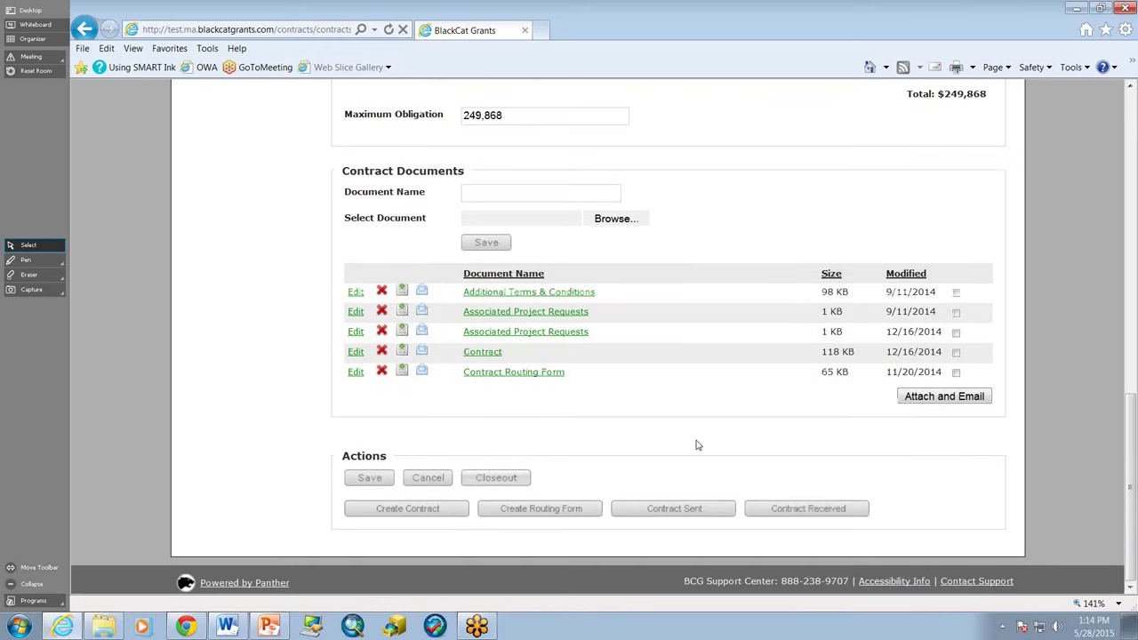
Review the contract's tracking information again, along with its attached documents and associated project requests.
{"action": "scroll", "coordinate": [697, 445], "scroll_direction": "up", "scroll_amount": 5}
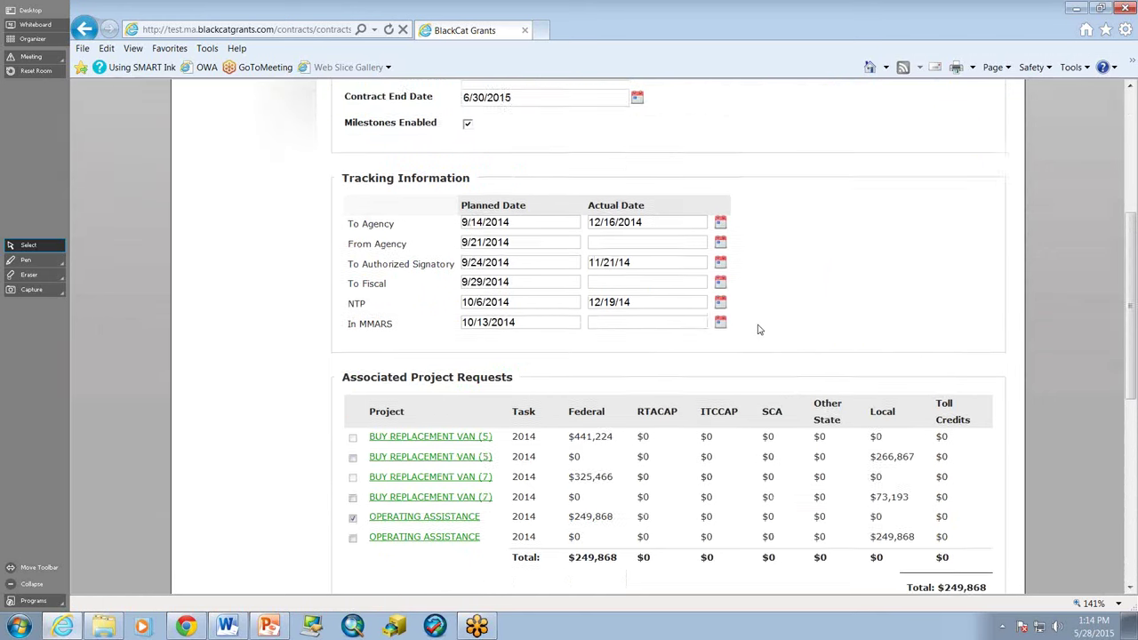
{"action": "scroll", "coordinate": [758, 330], "scroll_direction": "up", "scroll_amount": 3}
{"action": "scroll", "coordinate": [922, 534], "scroll_direction": "down", "scroll_amount": 1}
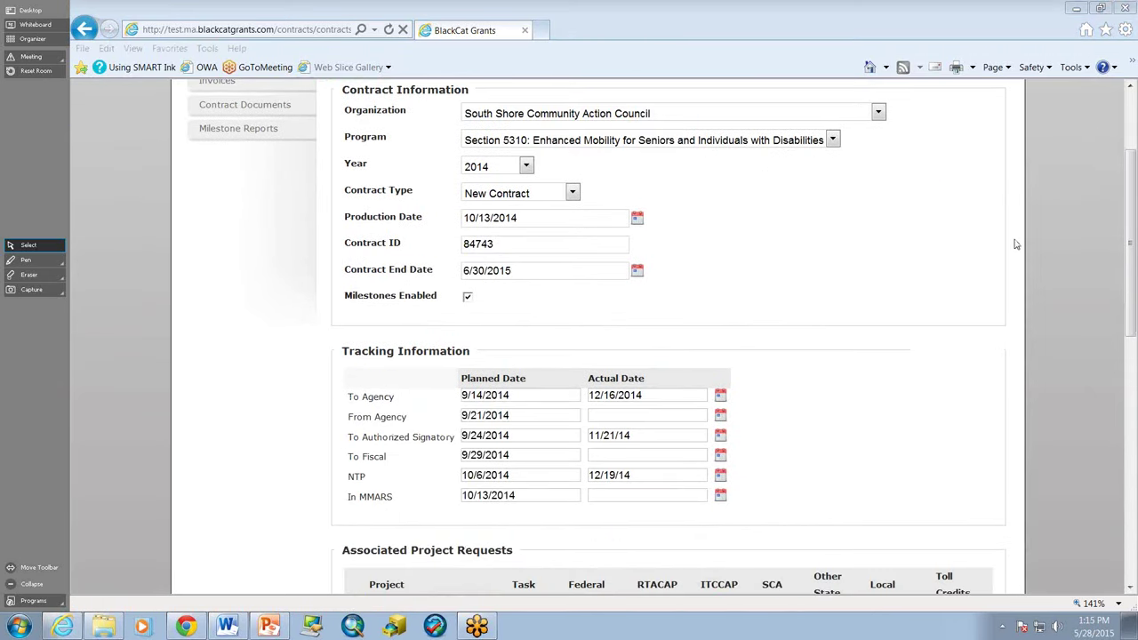
{"action": "left_click", "coordinate": [1094, 260]}
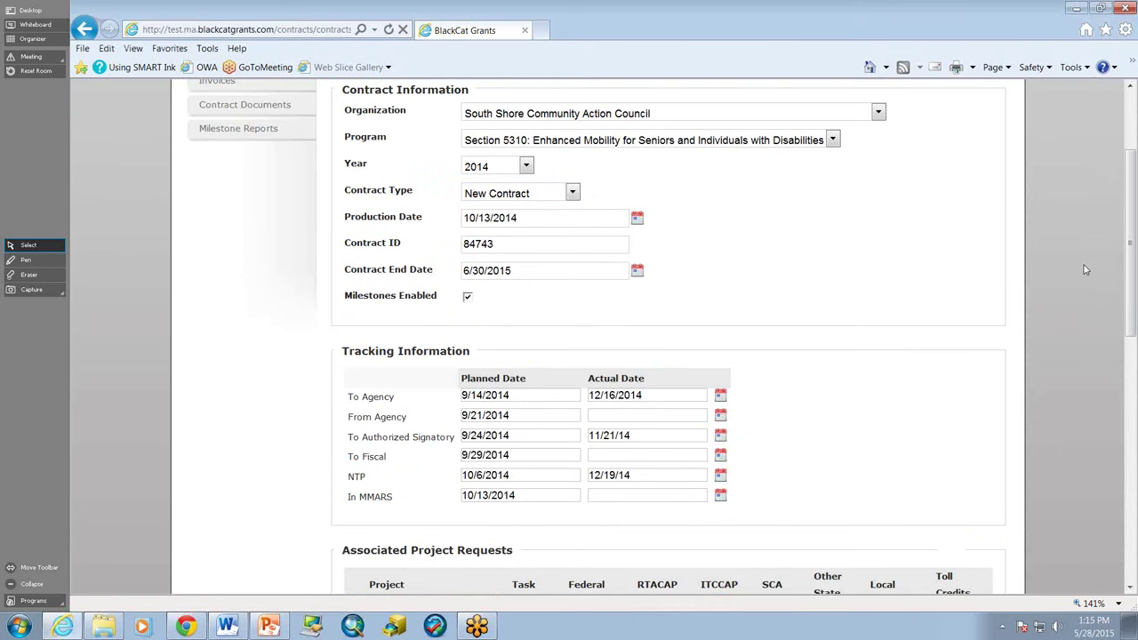
{"action": "scroll", "coordinate": [1085, 269], "scroll_direction": "down", "scroll_amount": 3}
{"action": "scroll", "coordinate": [1085, 269], "scroll_direction": "down", "scroll_amount": 2}
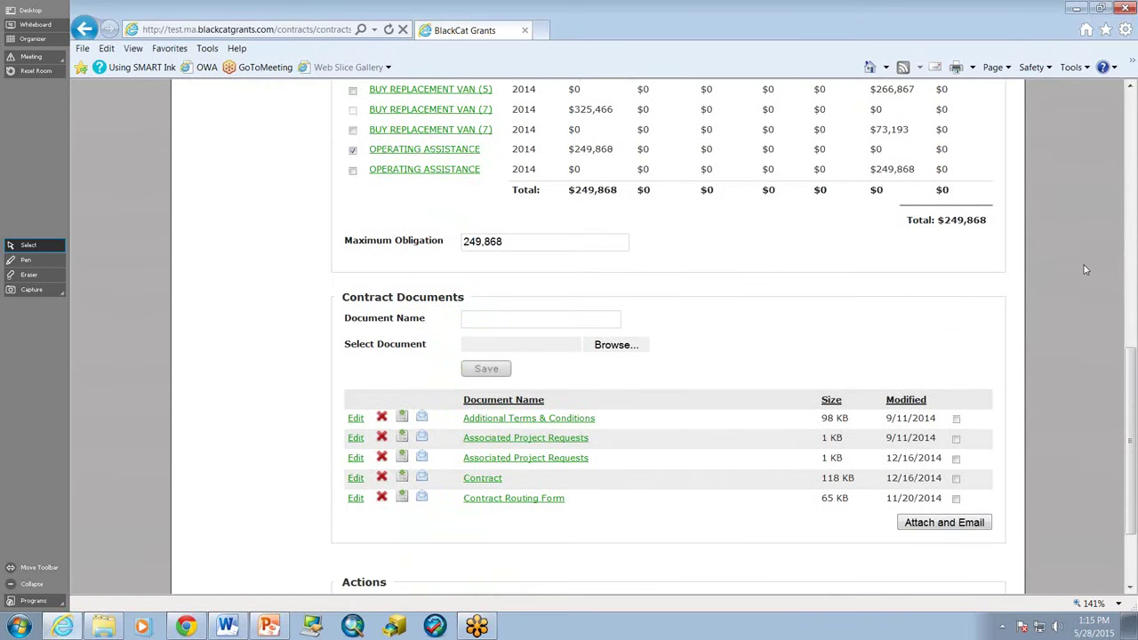
{"action": "scroll", "coordinate": [1085, 270], "scroll_direction": "up", "scroll_amount": 2}
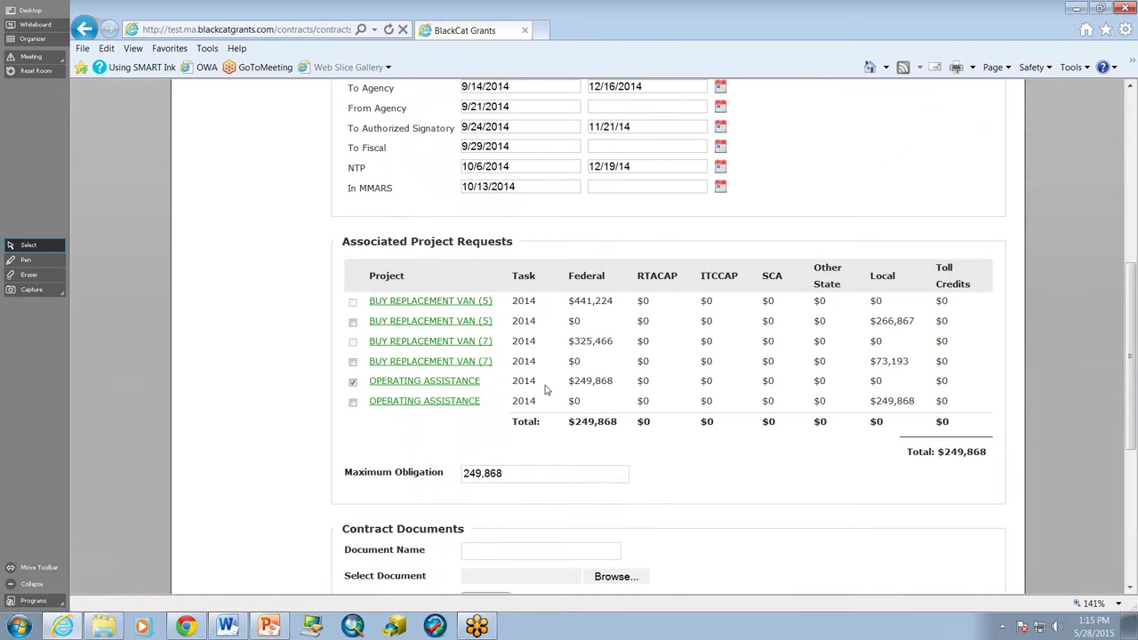
Review the contract's associated project requests, their funding totals, the maximum obligation and the contract documents section.
{"action": "scroll", "coordinate": [980, 392], "scroll_direction": "down", "scroll_amount": 1}
{"action": "scroll", "coordinate": [980, 392], "scroll_direction": "down", "scroll_amount": 1}
{"action": "scroll", "coordinate": [980, 392], "scroll_direction": "up", "scroll_amount": 6}
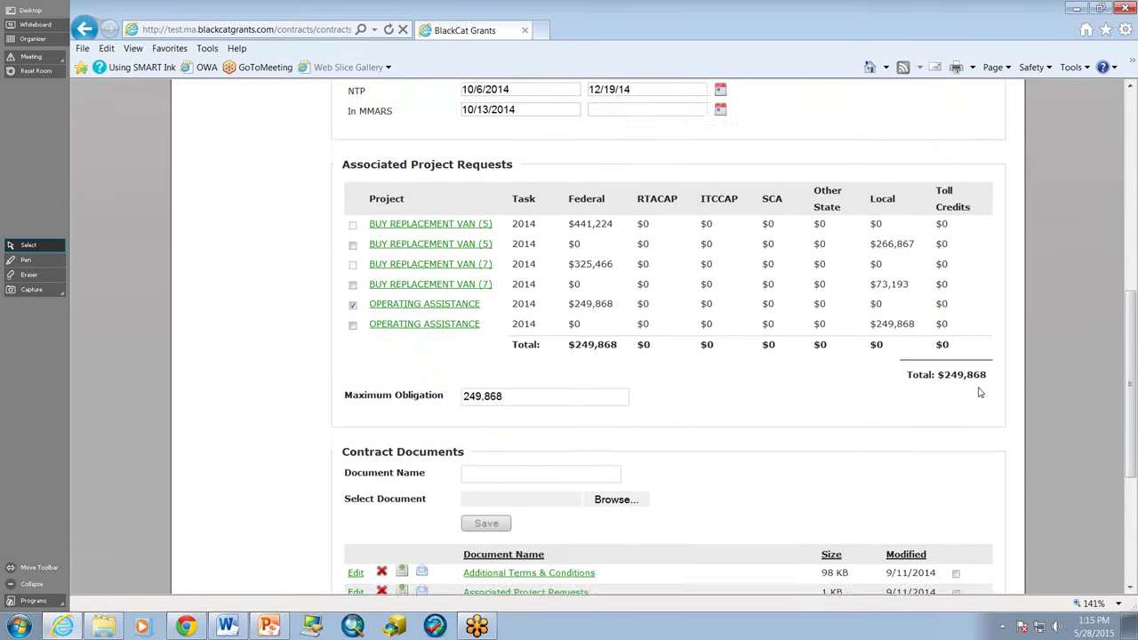
{"action": "scroll", "coordinate": [980, 392], "scroll_direction": "up", "scroll_amount": 2}
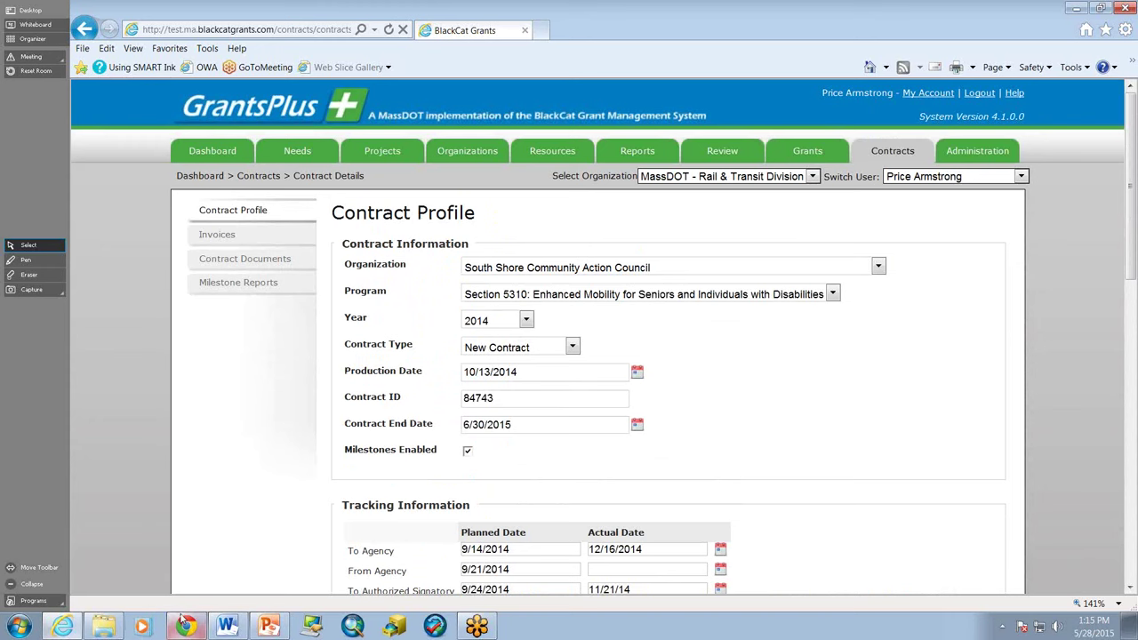
Switch to the orientation presentation in PowerPoint to check the Contracts and Invoicing slide, and return to the contract profile in Internet Explorer.
{"action": "left_click", "coordinate": [269, 626]}
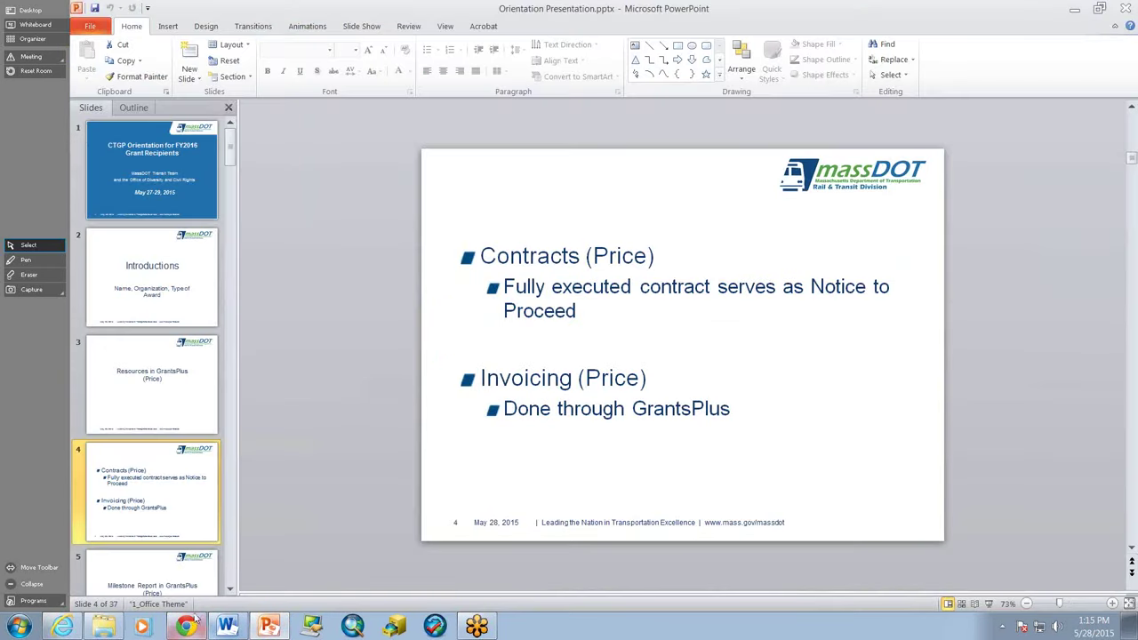
{"action": "left_click", "coordinate": [58, 628]}
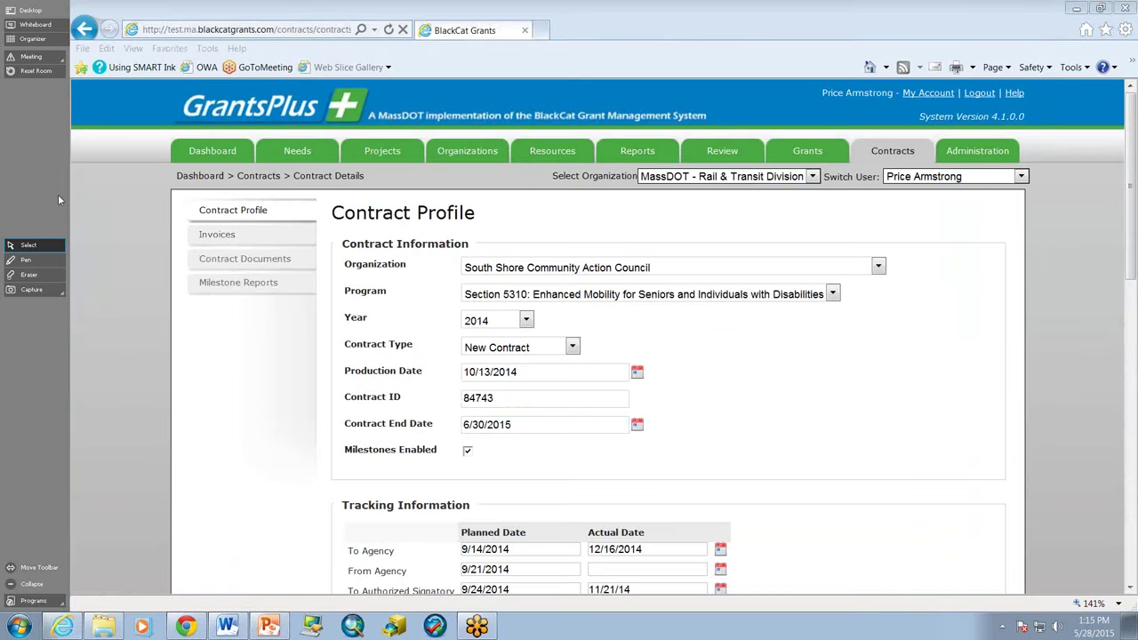
{"action": "left_click", "coordinate": [249, 350]}
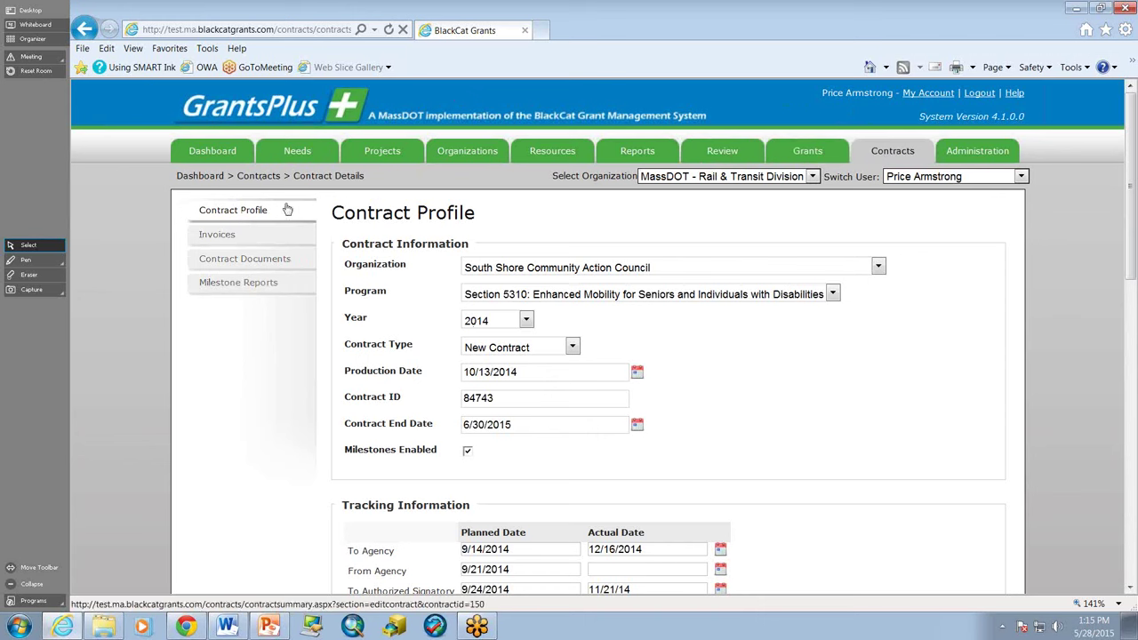
Start a new invoice for the contract with a billing period from 5/1/2015 to 5/31/2015.
{"action": "left_click", "coordinate": [231, 238]}
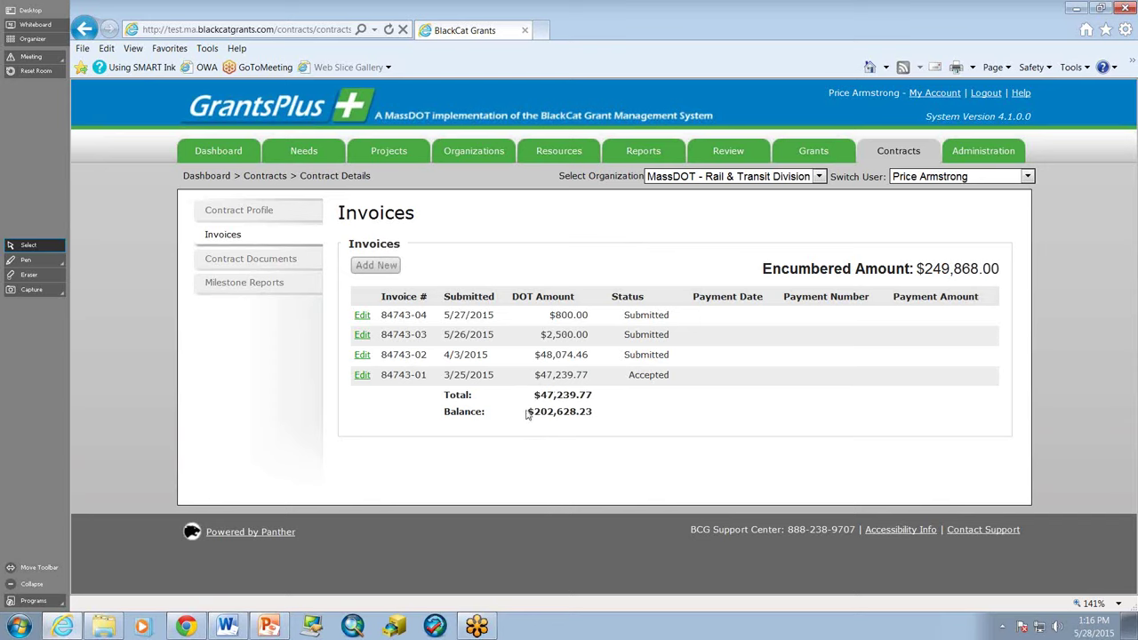
{"action": "left_click", "coordinate": [376, 266]}
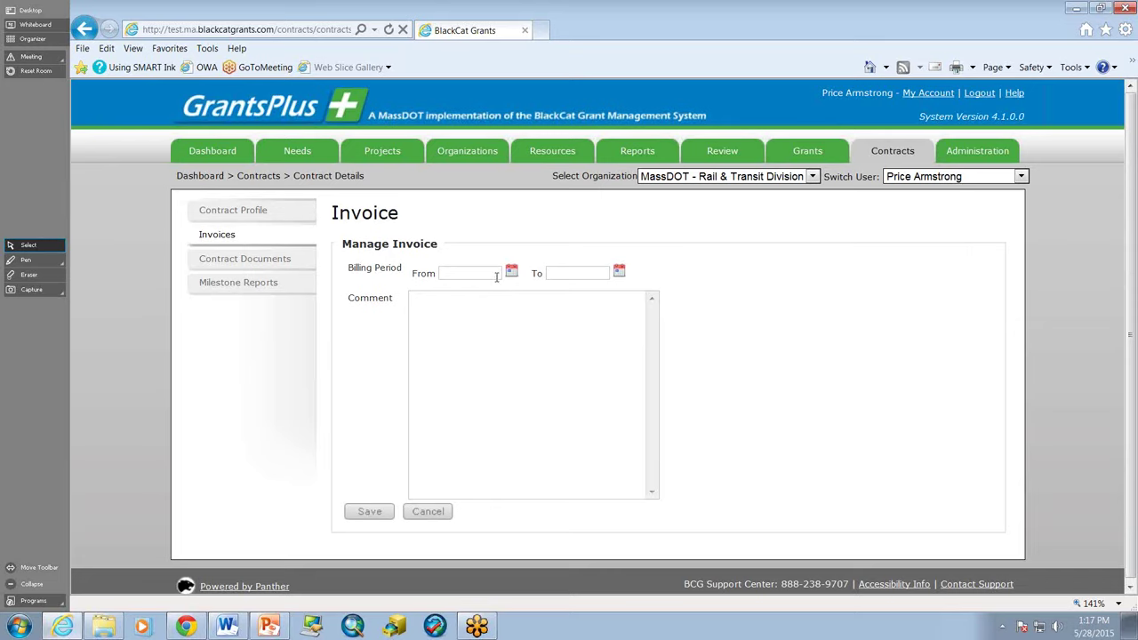
{"action": "left_click", "coordinate": [513, 273]}
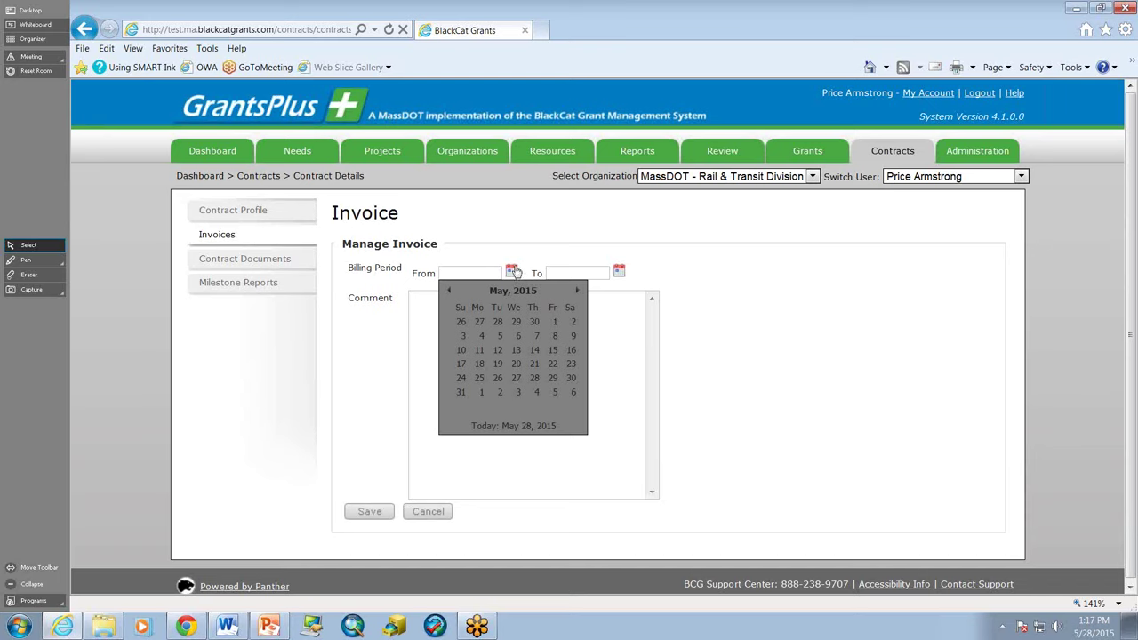
{"action": "left_click", "coordinate": [557, 323]}
{"action": "left_click", "coordinate": [619, 271]}
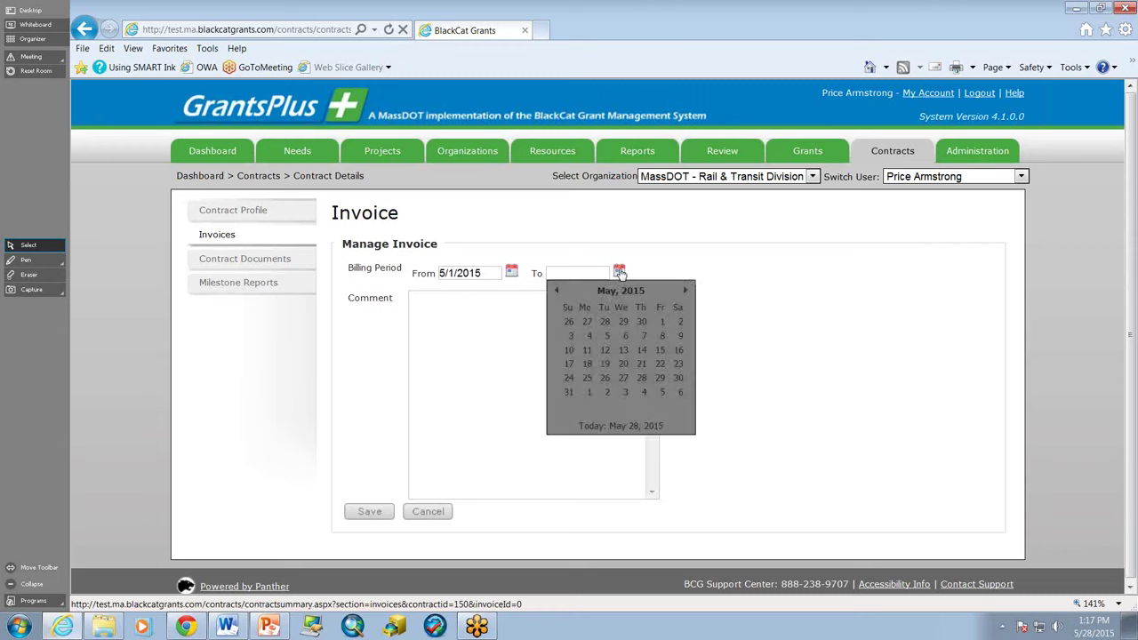
{"action": "left_click", "coordinate": [568, 394]}
Add the comment "This is a test invoice." and save the new invoice.
{"action": "left_click", "coordinate": [532, 375]}
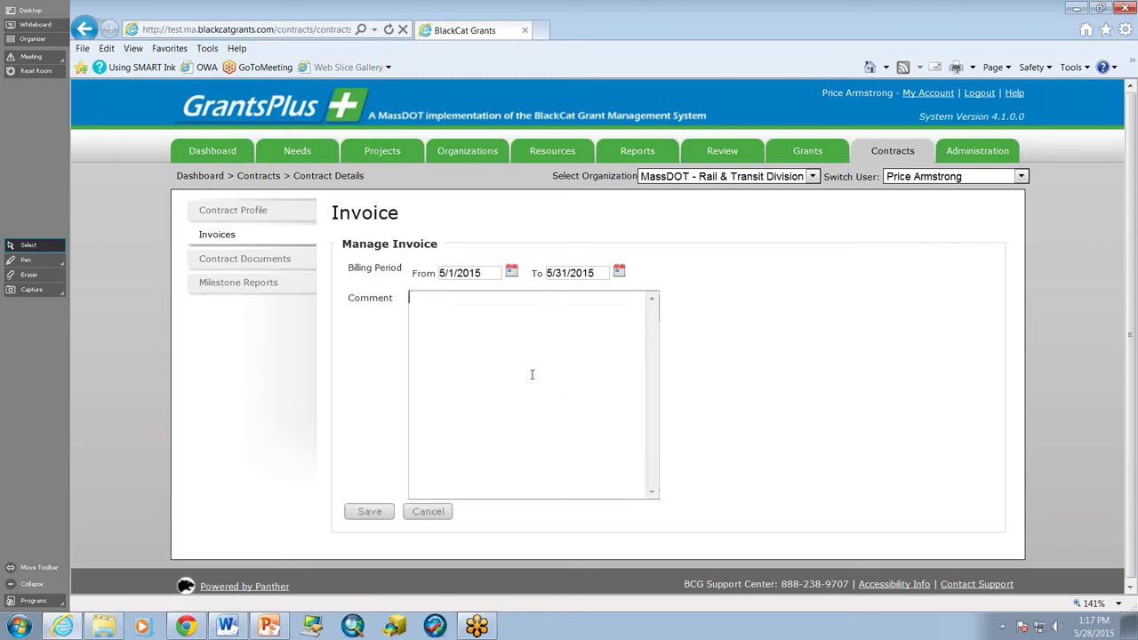
{"action": "type", "text": "This is a test invoic"}
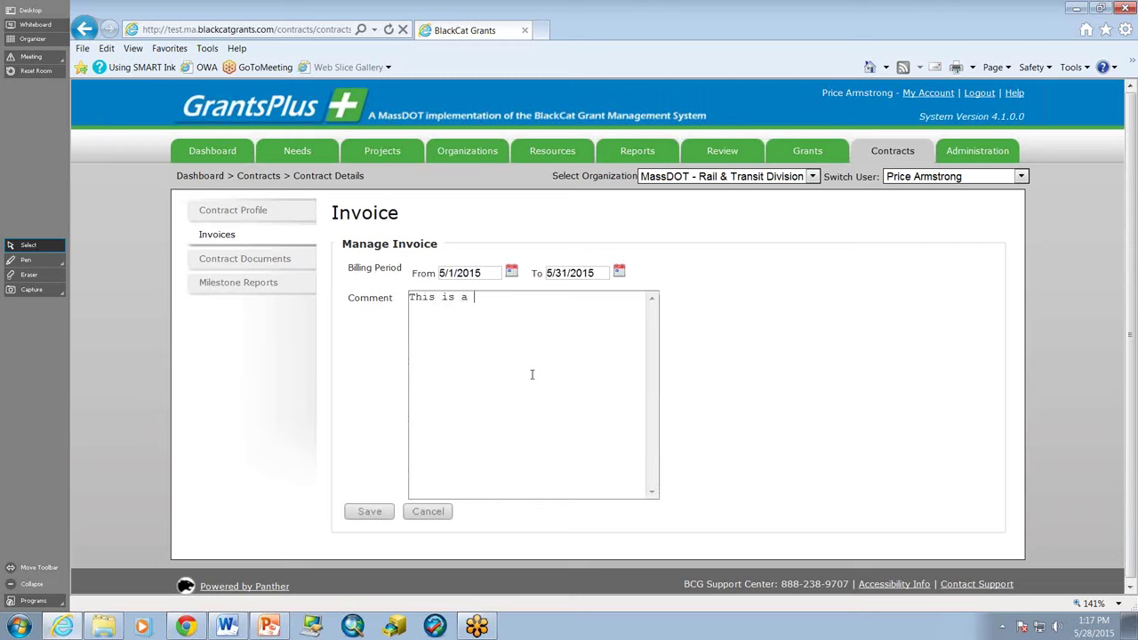
{"action": "type", "text": "e."}
{"action": "left_click", "coordinate": [368, 513]}
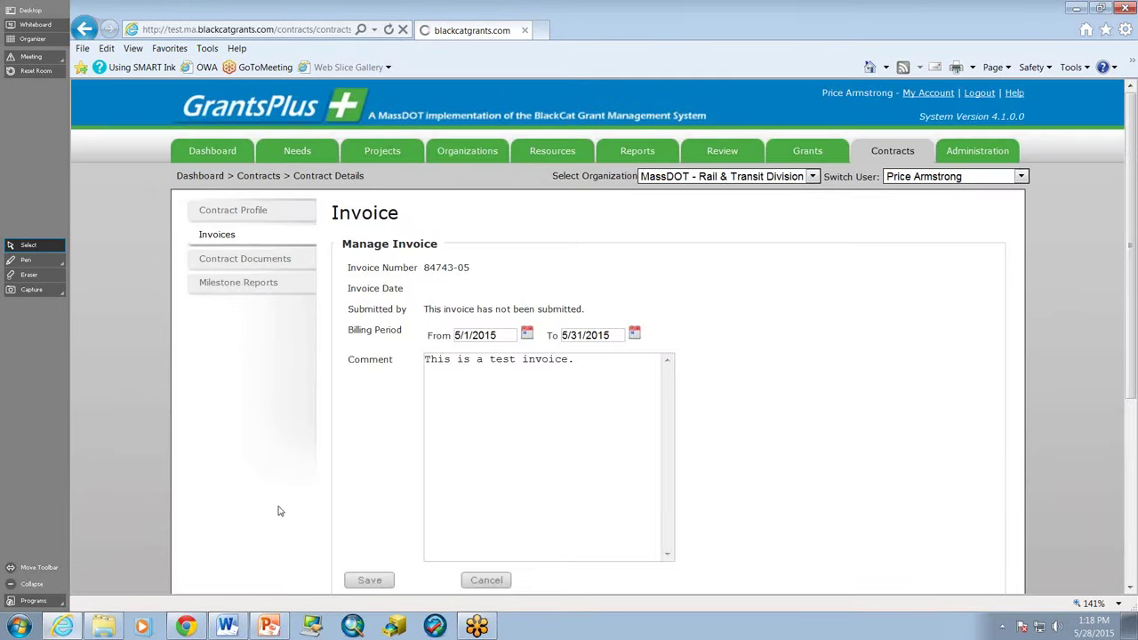
Start a new receipt on the invoice for the OPERATING ASSISTANCE project and make the Agency Ref ID ready for entry.
{"action": "scroll", "coordinate": [310, 472], "scroll_direction": "down", "scroll_amount": 2}
{"action": "scroll", "coordinate": [310, 472], "scroll_direction": "up", "scroll_amount": 2}
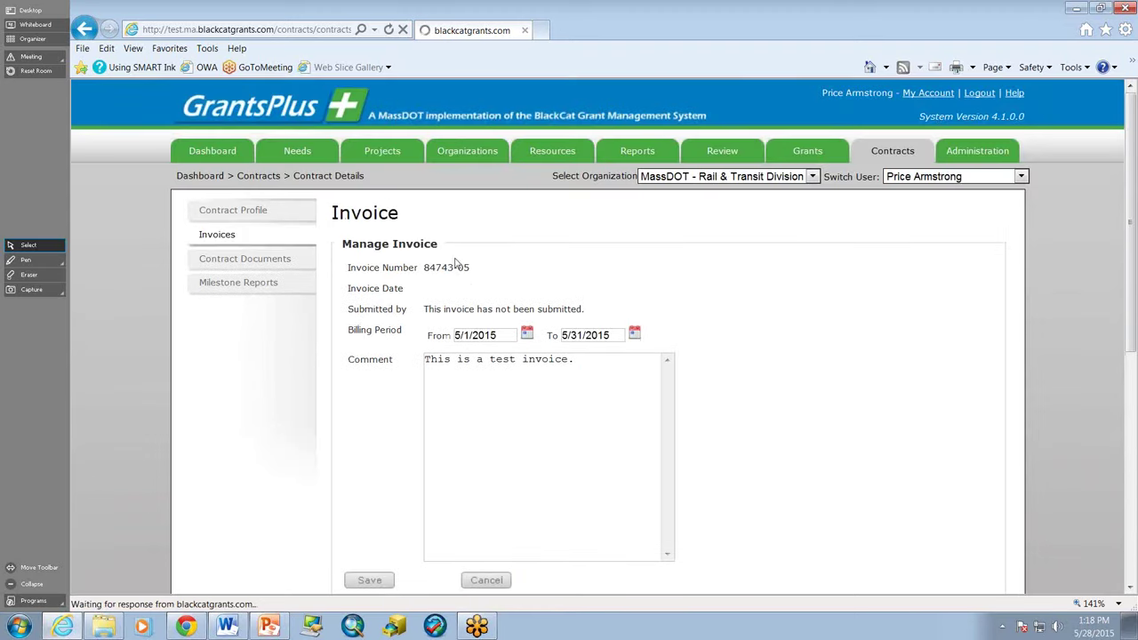
{"action": "scroll", "coordinate": [355, 376], "scroll_direction": "down", "scroll_amount": 2}
{"action": "scroll", "coordinate": [315, 391], "scroll_direction": "down", "scroll_amount": 2}
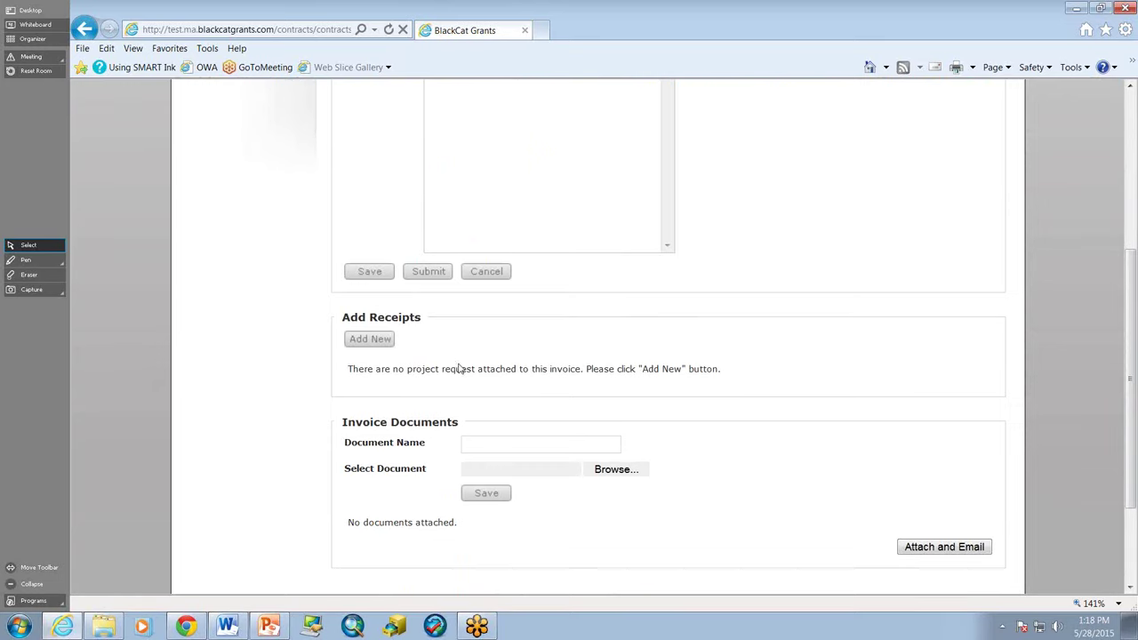
{"action": "left_click", "coordinate": [376, 339]}
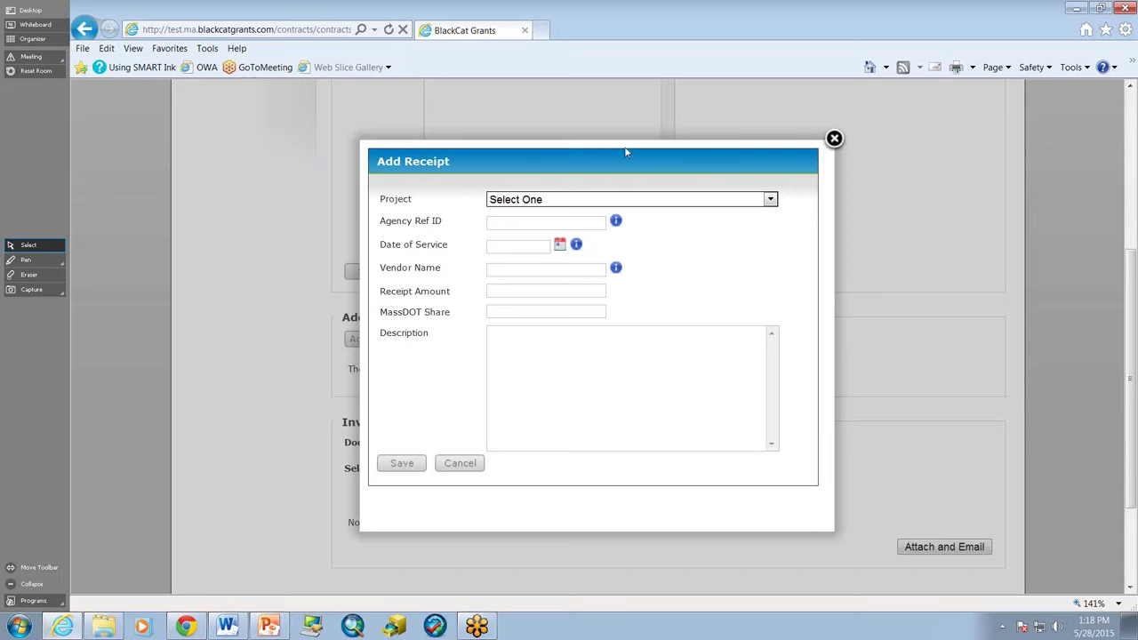
{"action": "left_click", "coordinate": [584, 200]}
{"action": "left_click", "coordinate": [586, 225]}
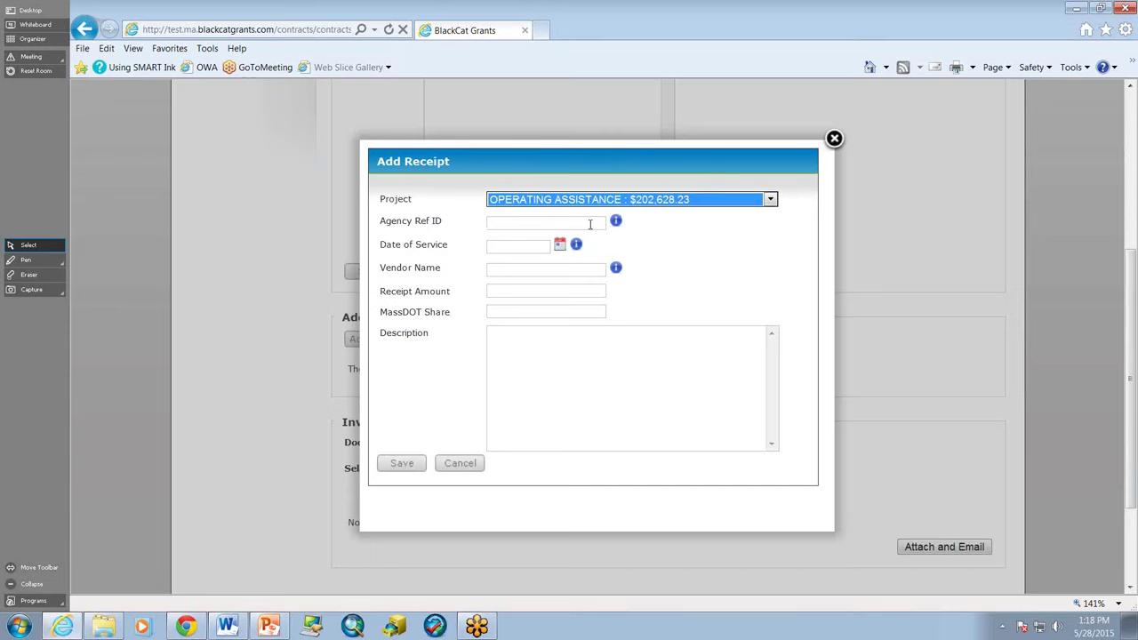
{"action": "left_click", "coordinate": [541, 226]}
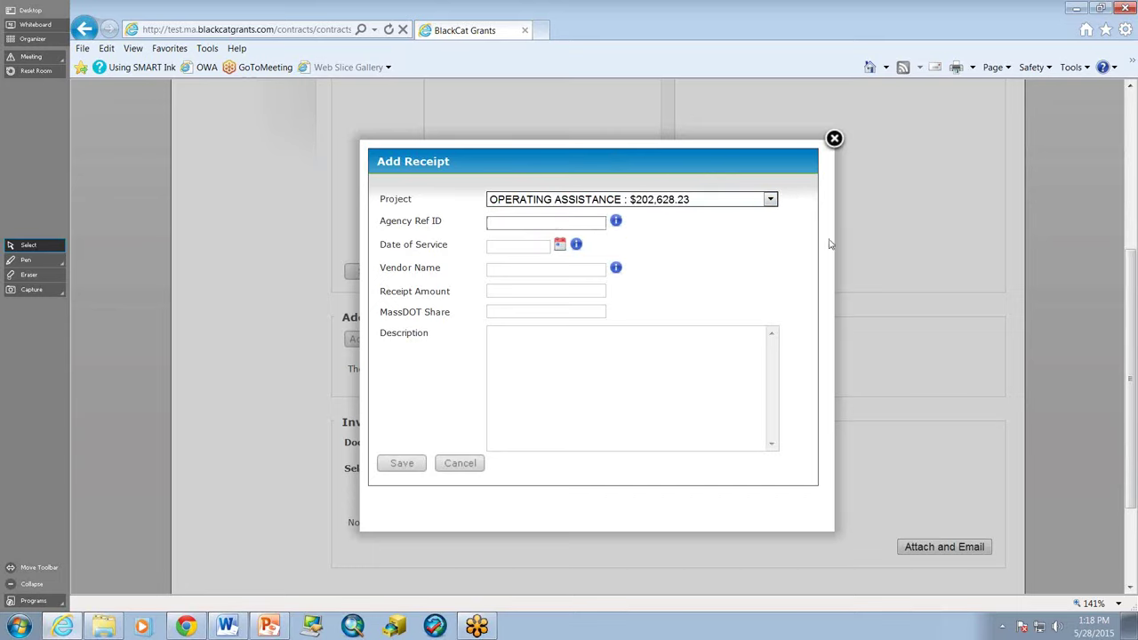
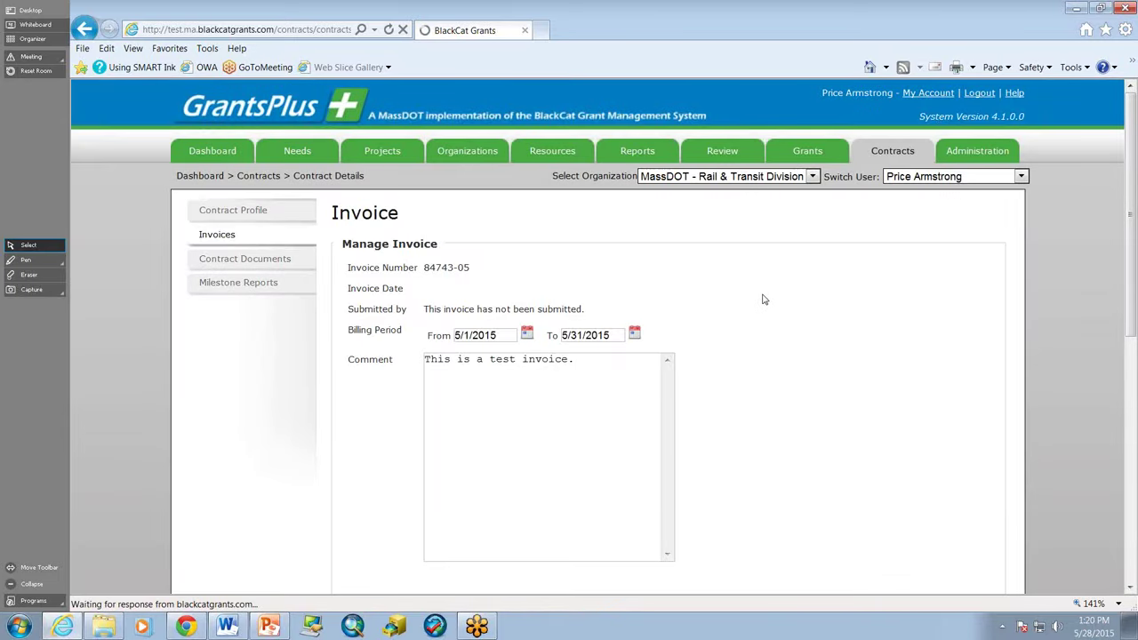
Attach Untitled.pdf from the Desktop to the invoice as a document named "May Invoice Documentation".
{"action": "scroll", "coordinate": [762, 300], "scroll_direction": "down", "scroll_amount": 3}
{"action": "scroll", "coordinate": [762, 299], "scroll_direction": "down", "scroll_amount": 1}
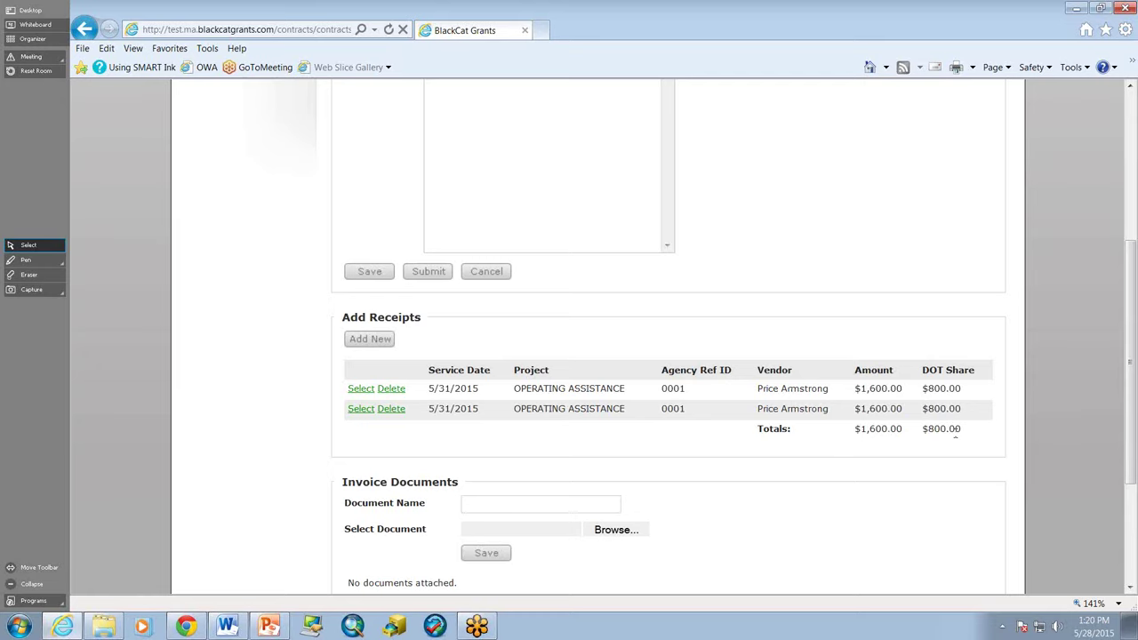
{"action": "scroll", "coordinate": [631, 436], "scroll_direction": "down", "scroll_amount": 1}
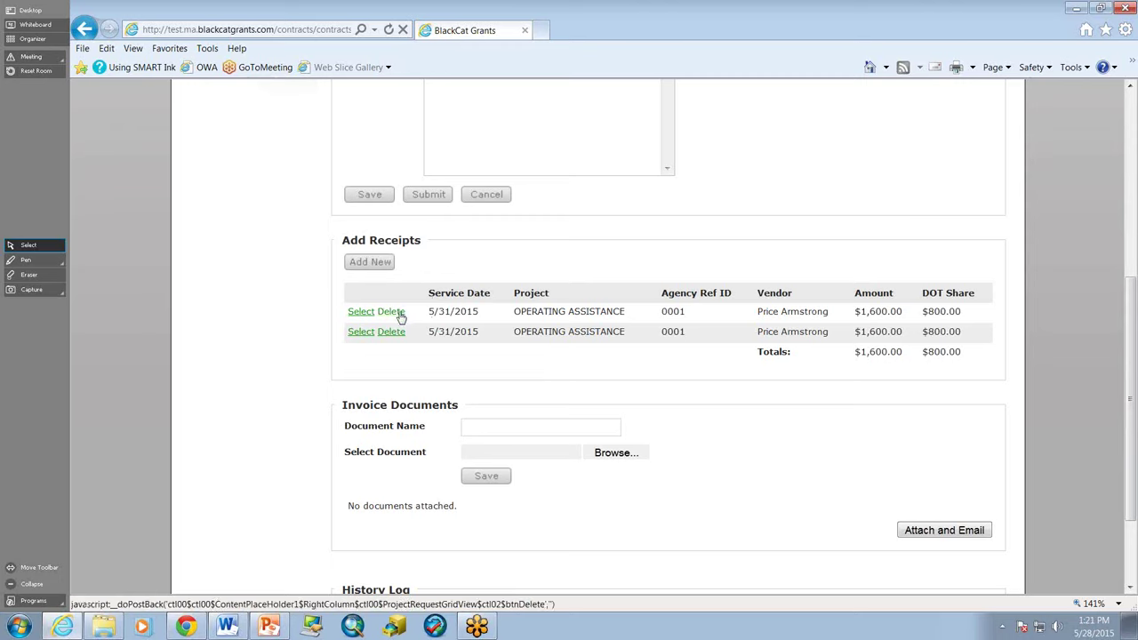
{"action": "left_click", "coordinate": [479, 431]}
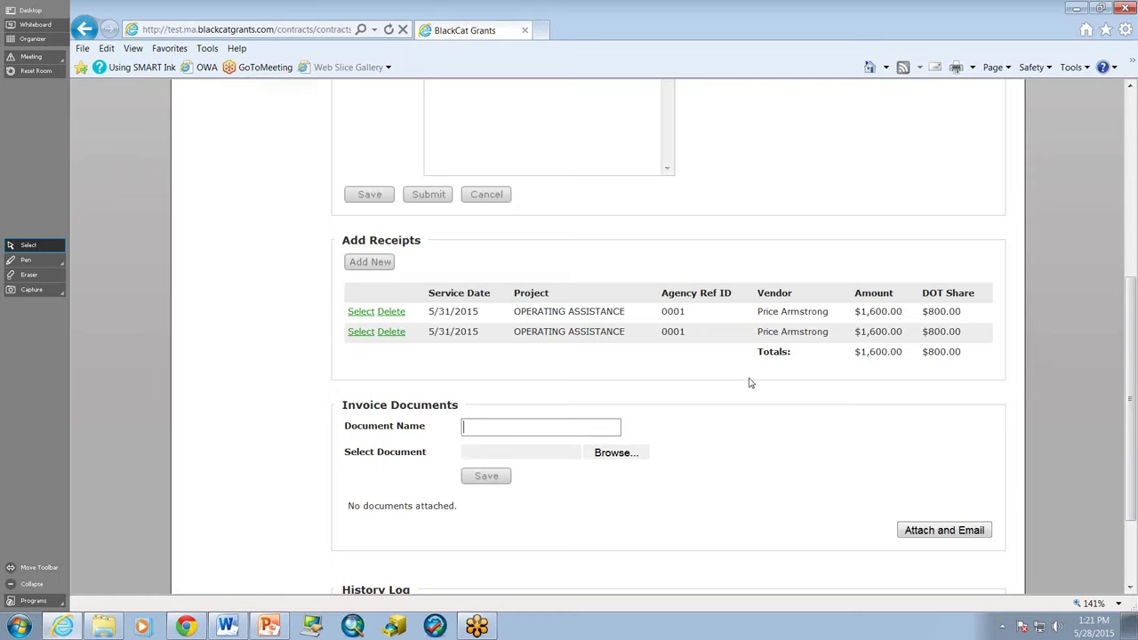
{"action": "type", "text": "May Invoice.Documentation"}
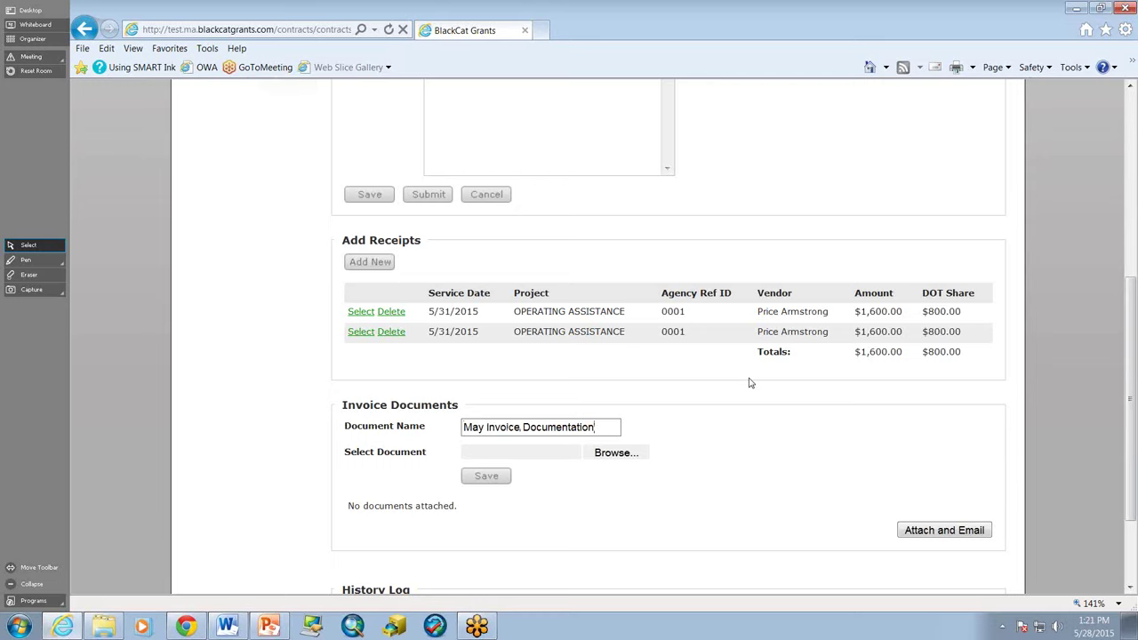
{"action": "left_click", "coordinate": [605, 456]}
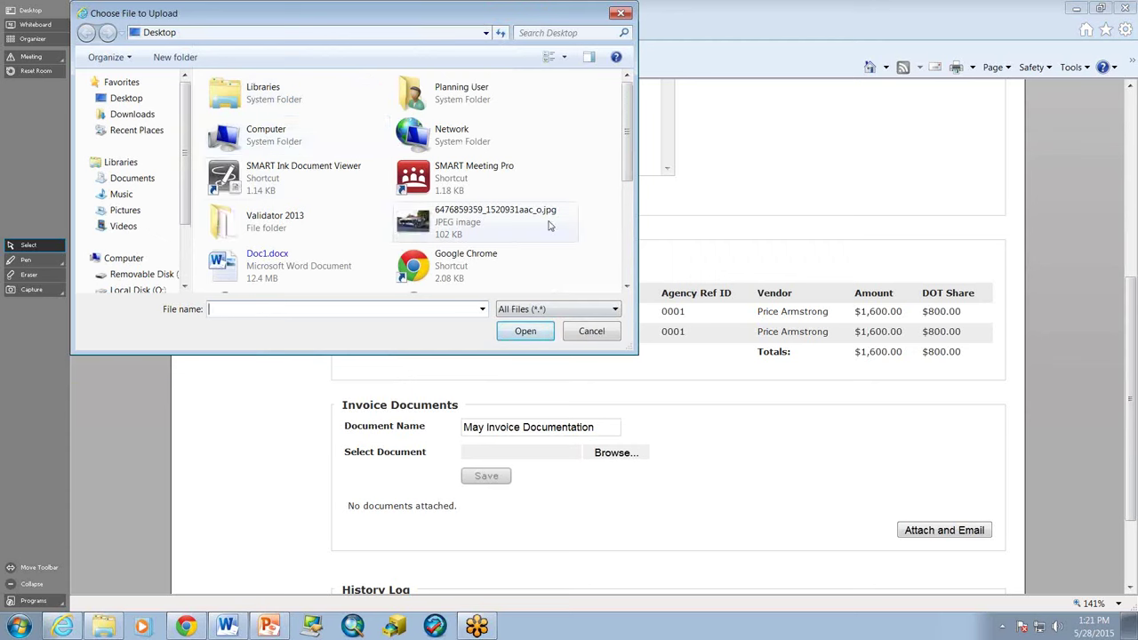
{"action": "left_click_drag", "start_coordinate": [630, 168], "coordinate": [636, 271]}
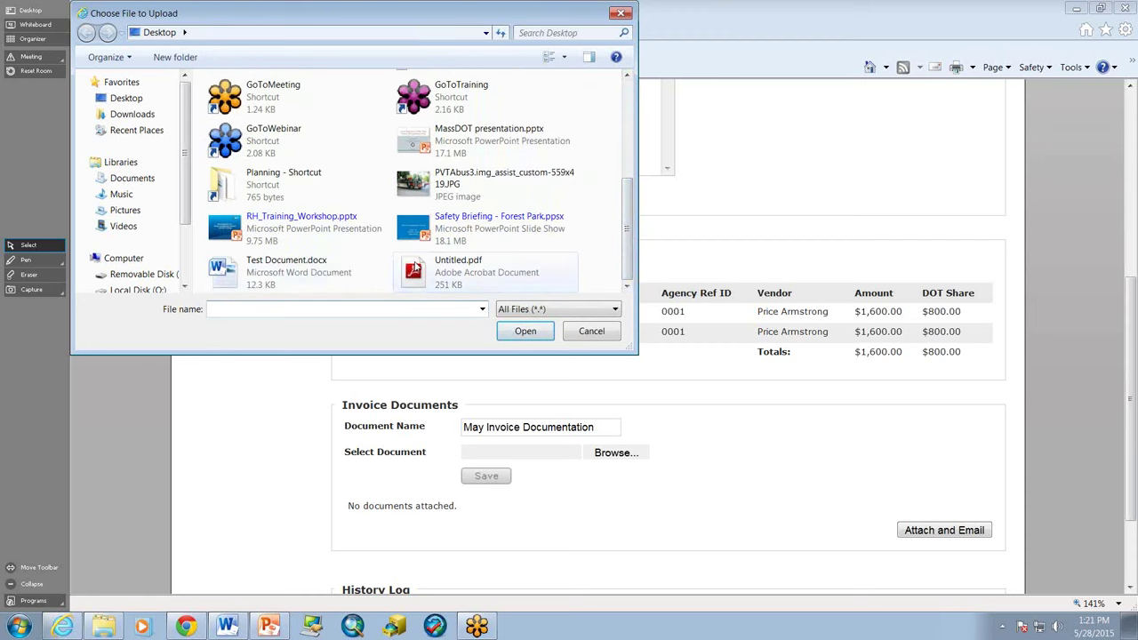
{"action": "double_click", "coordinate": [415, 267]}
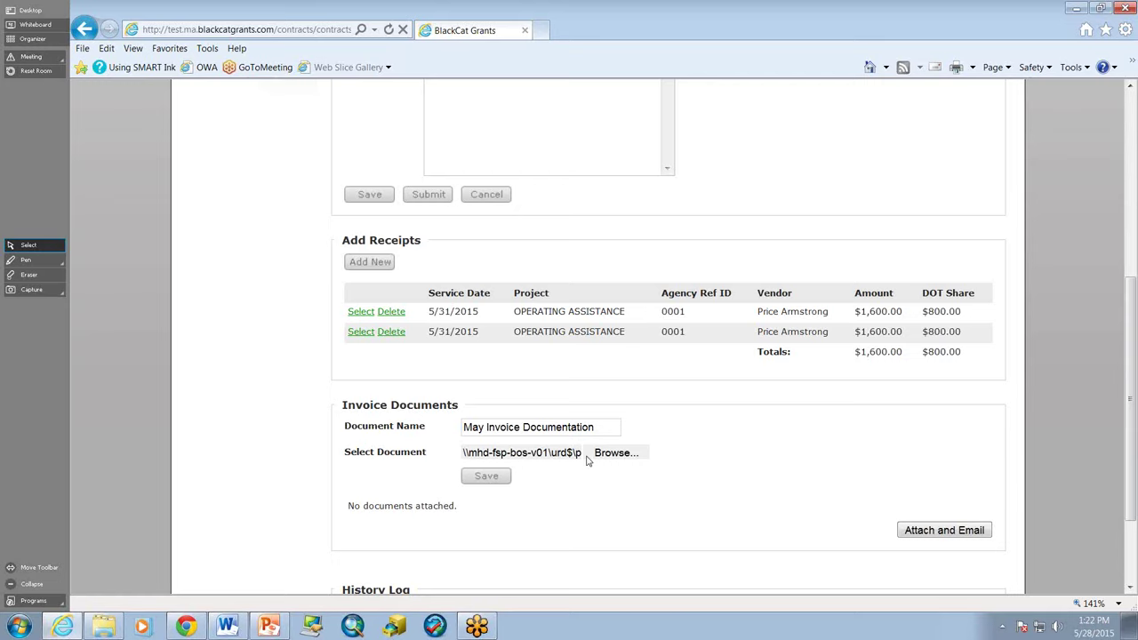
{"action": "left_click", "coordinate": [500, 476]}
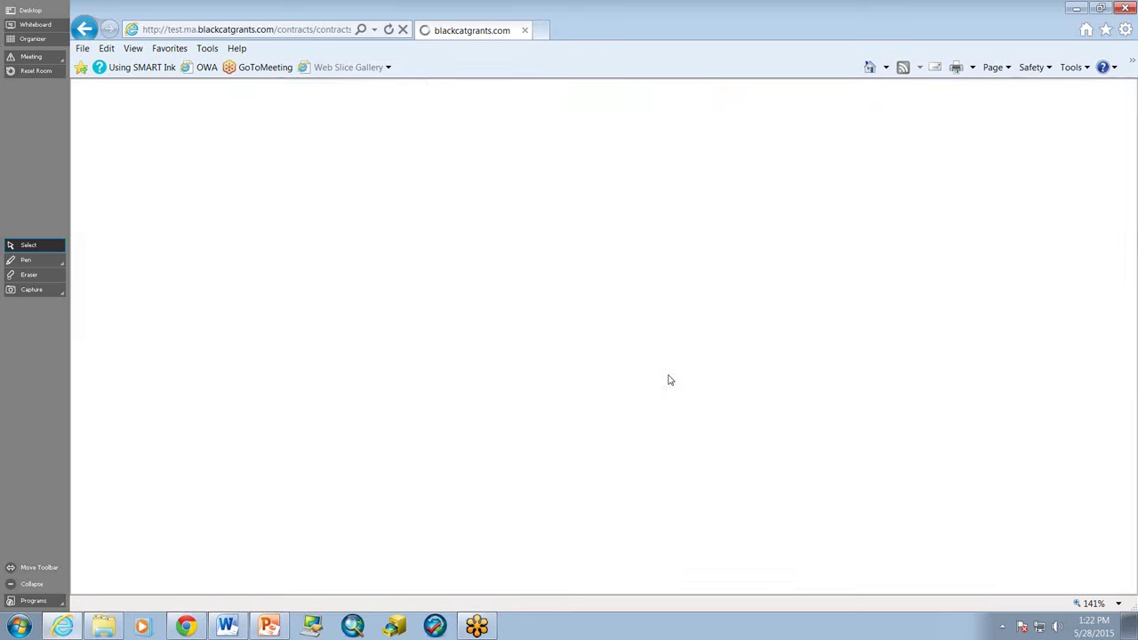
Submit the completed invoice, confirm the submission and return to the contract's invoice list.
{"action": "scroll", "coordinate": [709, 338], "scroll_direction": "down", "scroll_amount": 5}
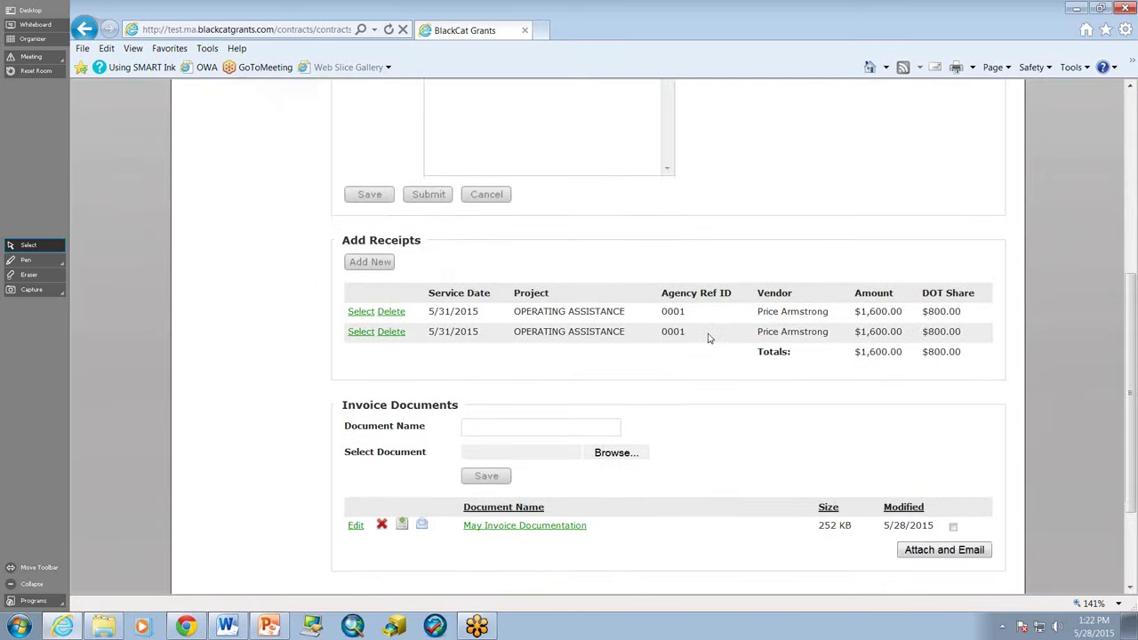
{"action": "scroll", "coordinate": [709, 338], "scroll_direction": "down", "scroll_amount": 1}
{"action": "scroll", "coordinate": [570, 305], "scroll_direction": "up", "scroll_amount": 1}
{"action": "scroll", "coordinate": [570, 305], "scroll_direction": "up", "scroll_amount": 1}
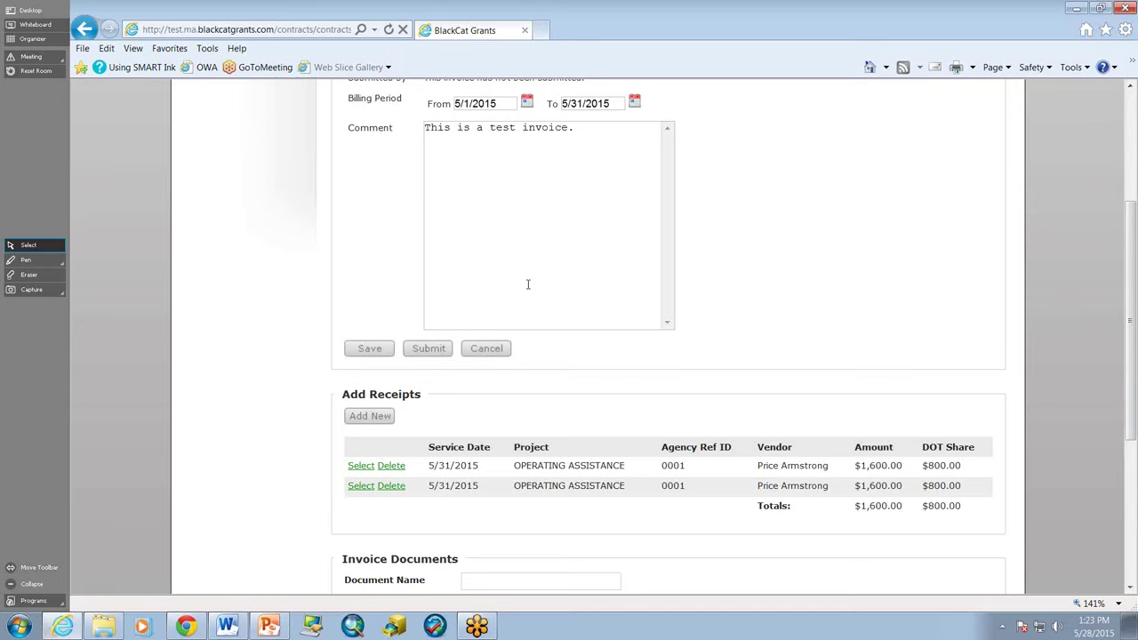
{"action": "scroll", "coordinate": [610, 406], "scroll_direction": "up", "scroll_amount": 1}
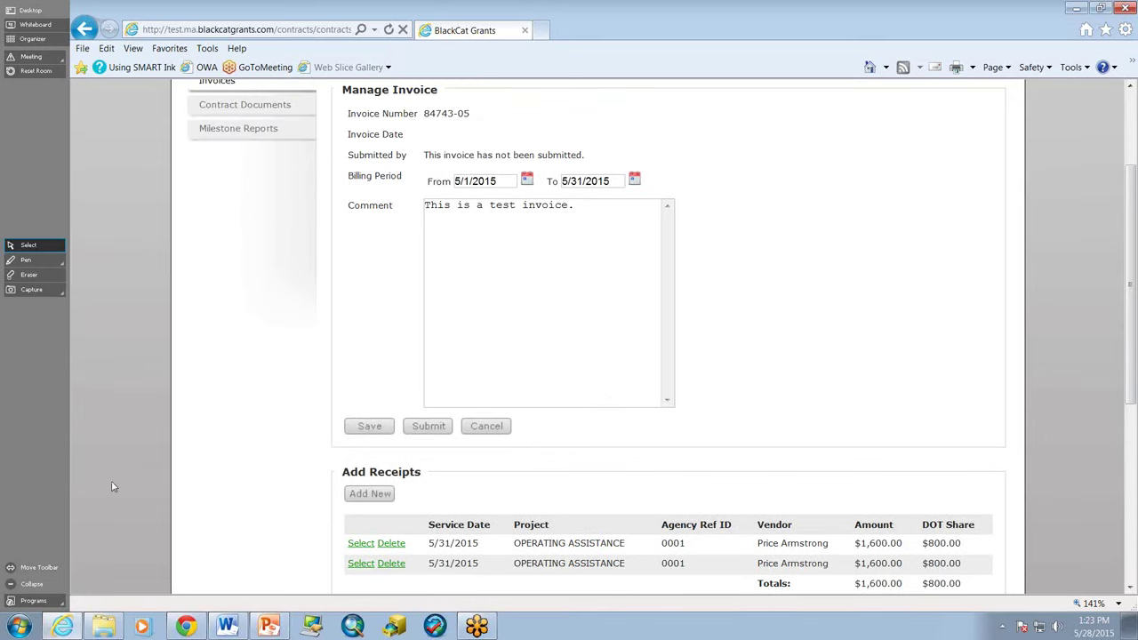
{"action": "left_click", "coordinate": [427, 427]}
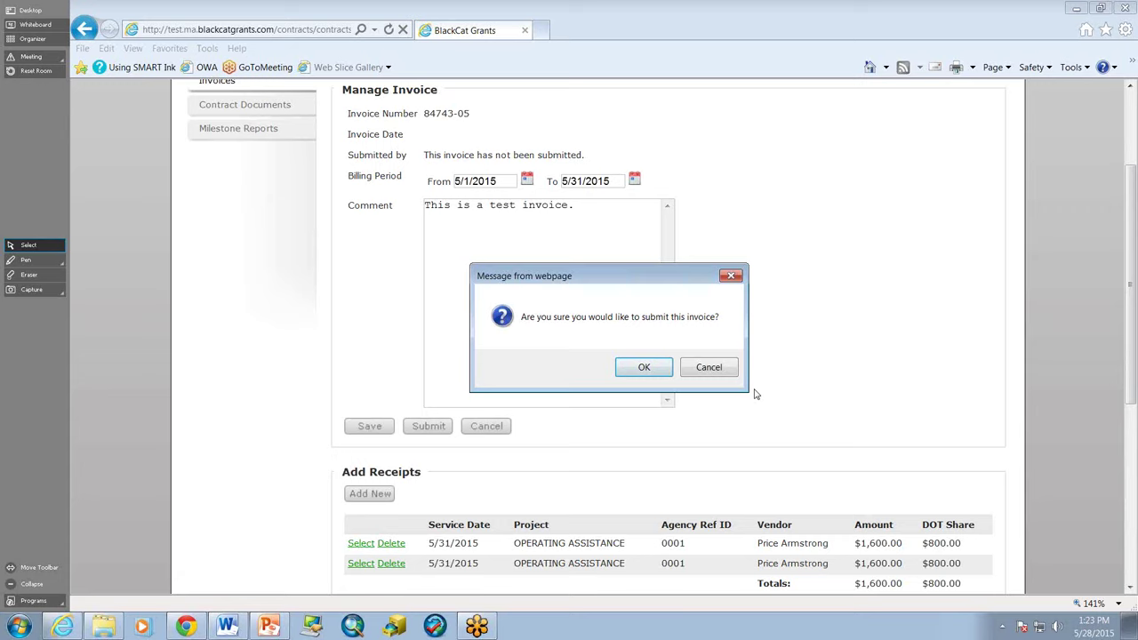
{"action": "left_click", "coordinate": [645, 368]}
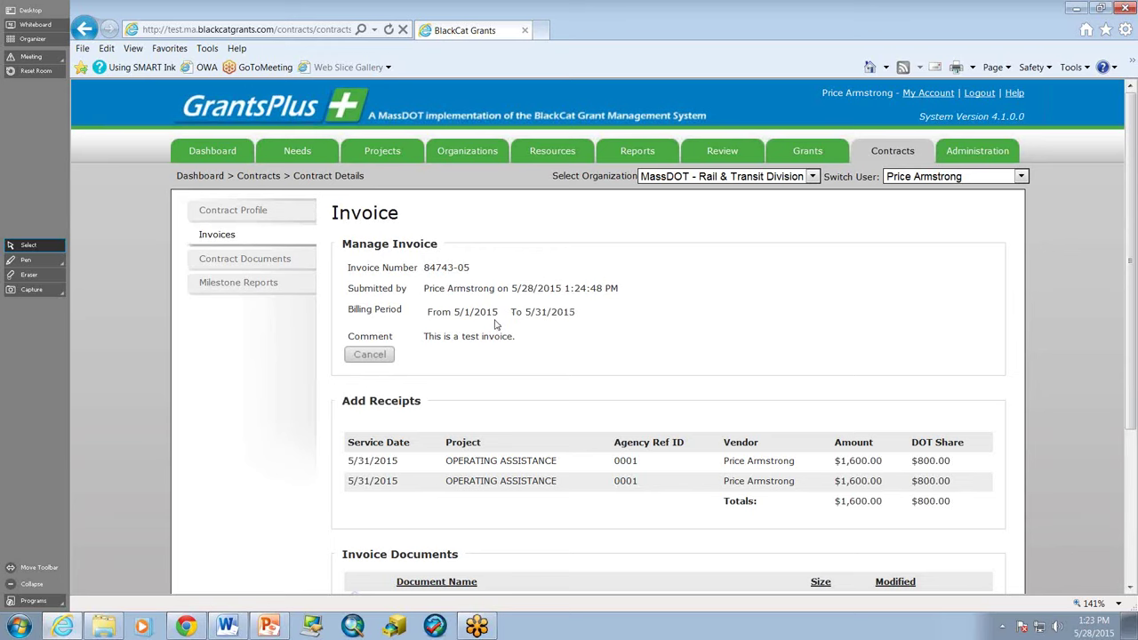
{"action": "left_click", "coordinate": [231, 235]}
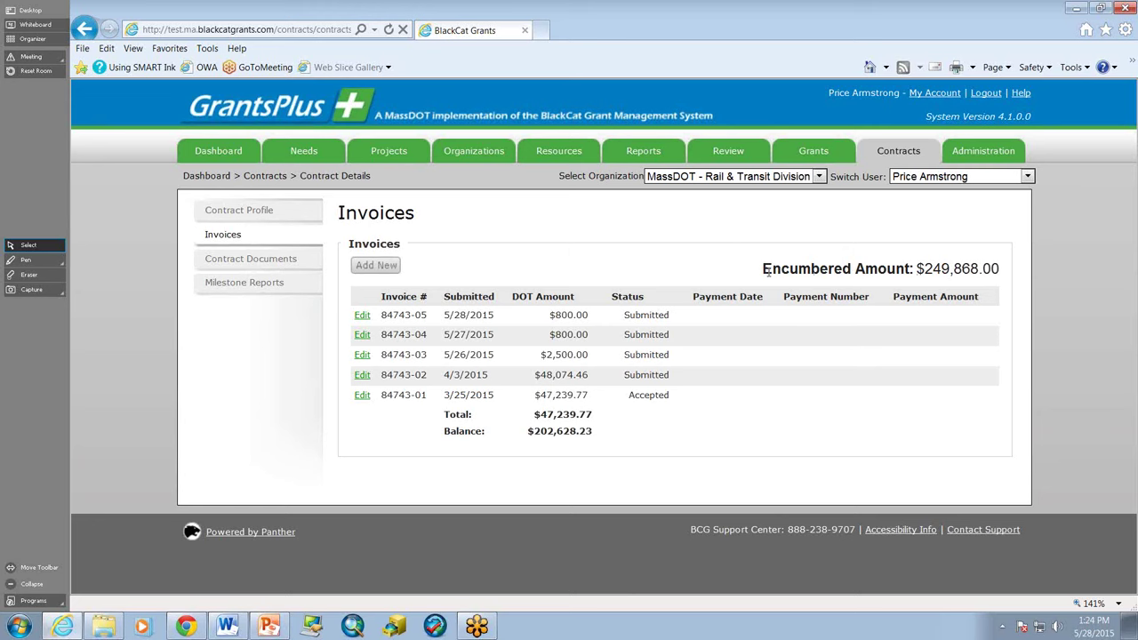
Switch to the orientation presentation in PowerPoint and advance to the "Milestone Report in GrantsPlus" slide.
{"action": "left_click", "coordinate": [283, 629]}
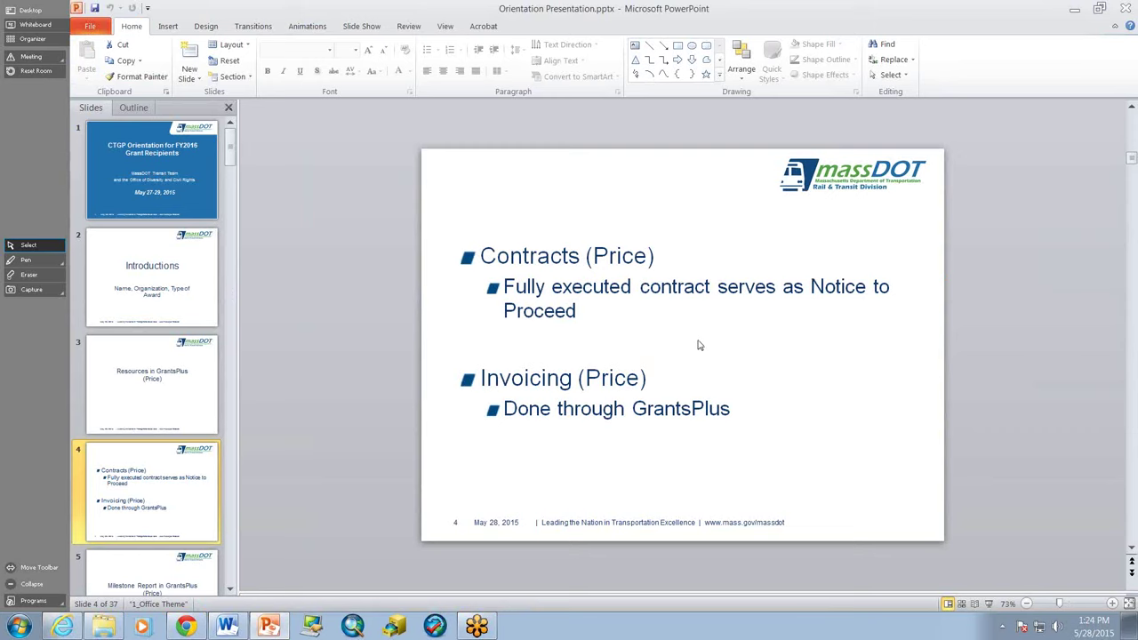
{"action": "scroll", "coordinate": [699, 345], "scroll_direction": "down", "scroll_amount": 1}
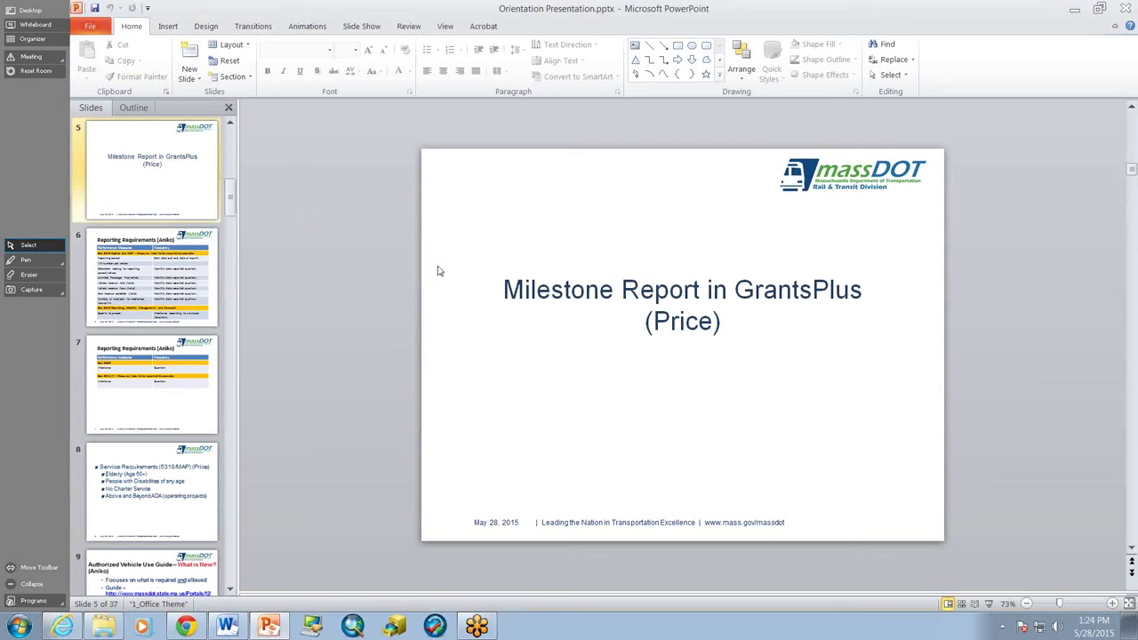
{"action": "mouse_move", "coordinate": [200, 629]}
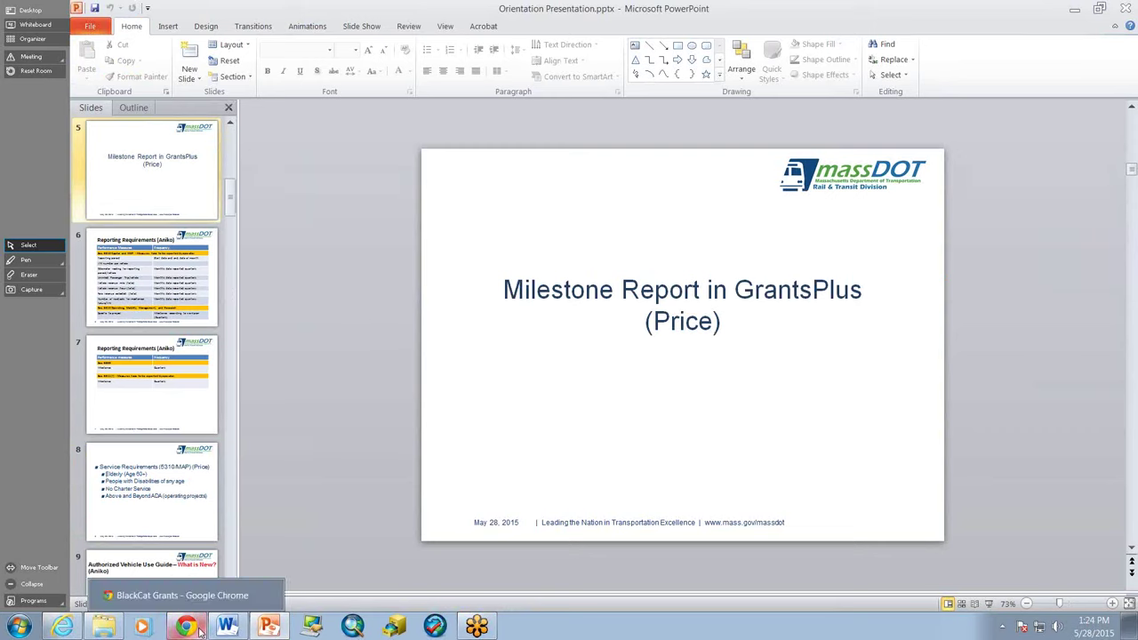
Switch to GrantsPlus in Internet Explorer, open the contract's milestone reports and permanently delete the 2015 Q4 report.
{"action": "left_click", "coordinate": [62, 627]}
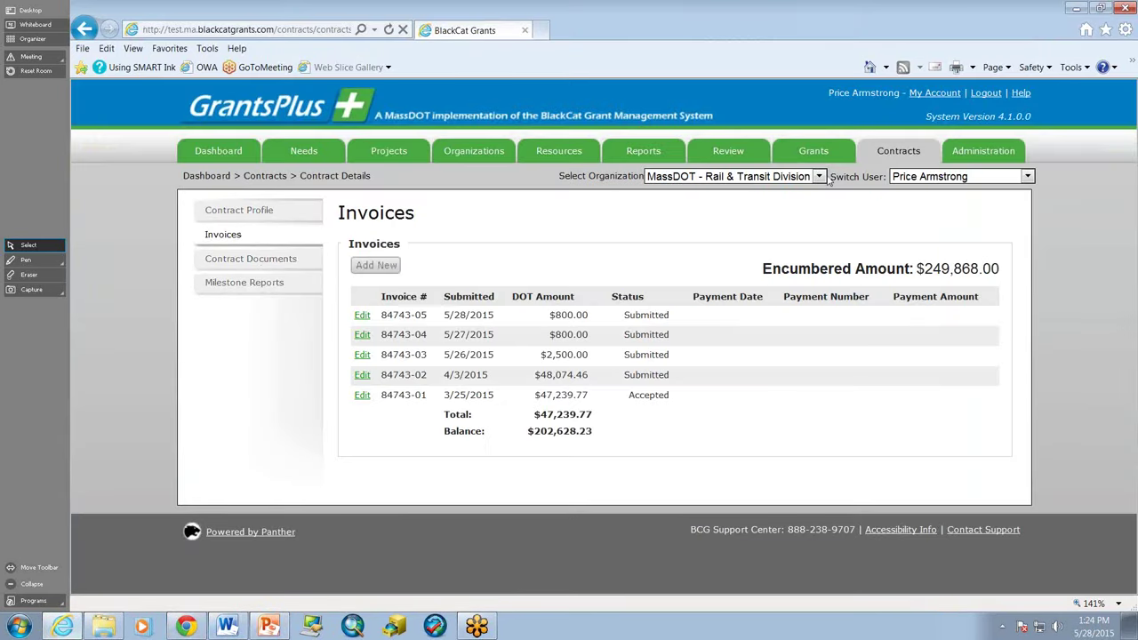
{"action": "left_click", "coordinate": [211, 285]}
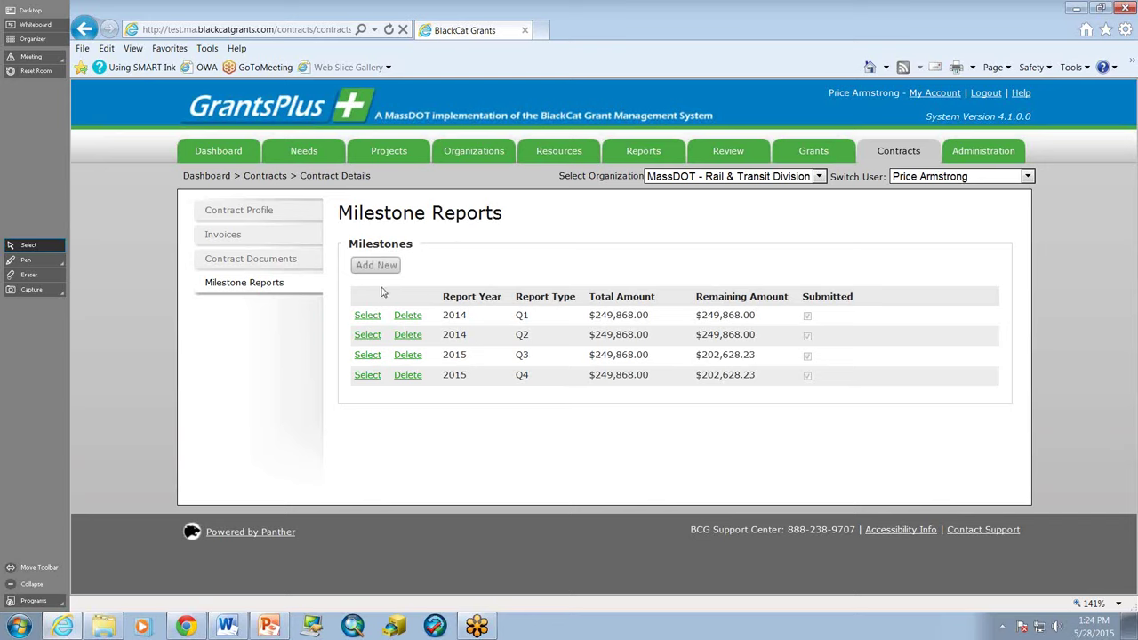
{"action": "left_click", "coordinate": [406, 375]}
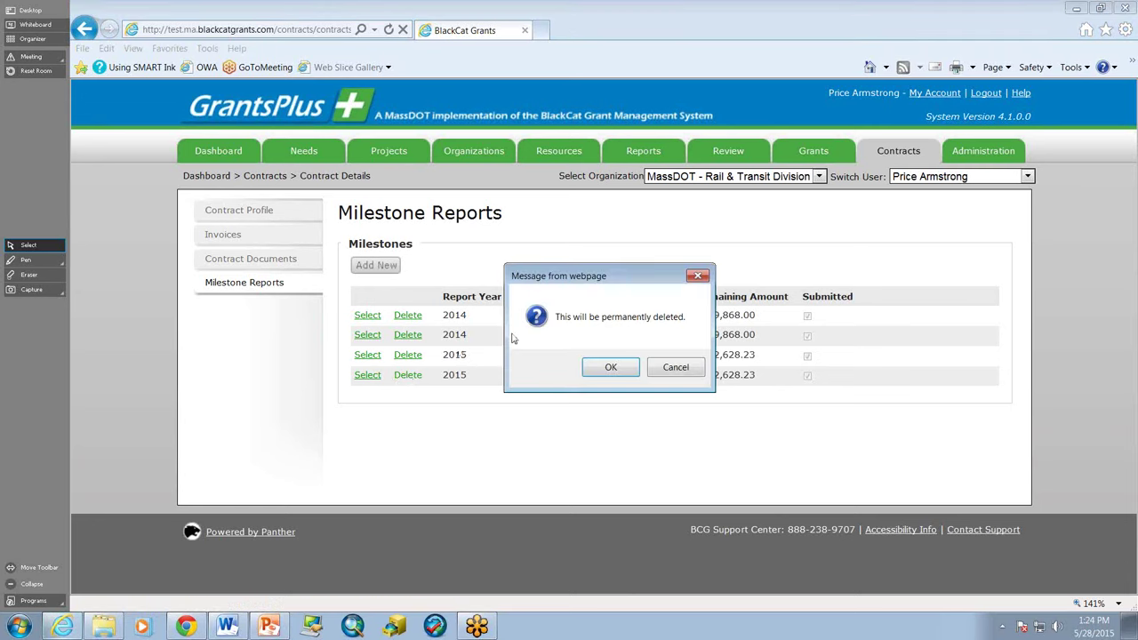
{"action": "left_click", "coordinate": [611, 366]}
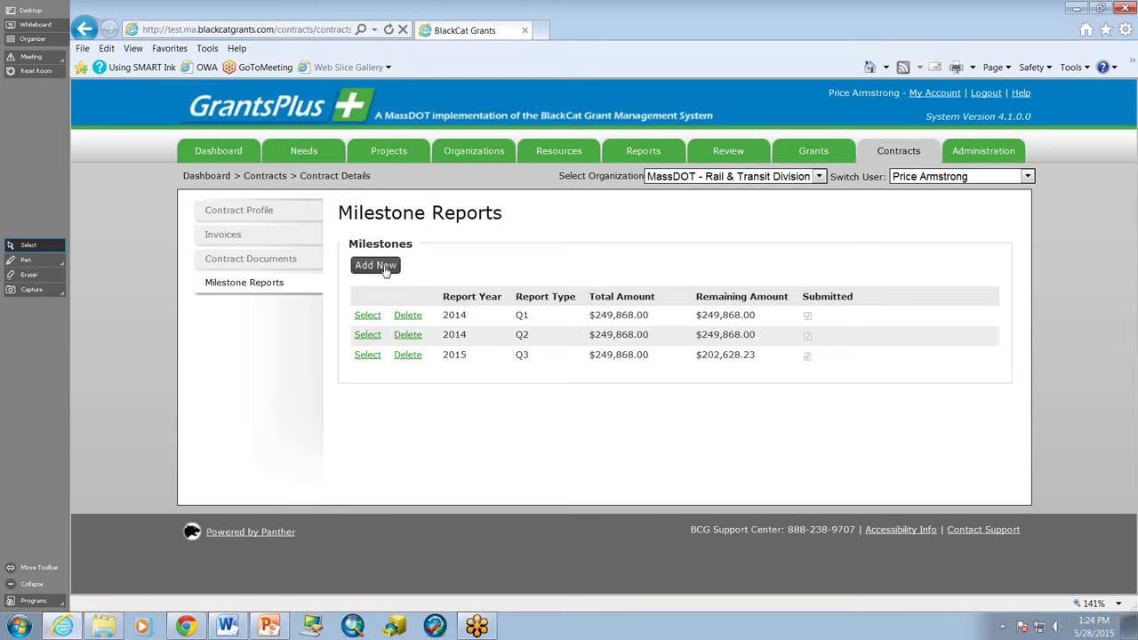
Start a new milestone report for state fiscal year 2015 and quarter Q4 (4/1 - 6/30).
{"action": "left_click", "coordinate": [384, 267]}
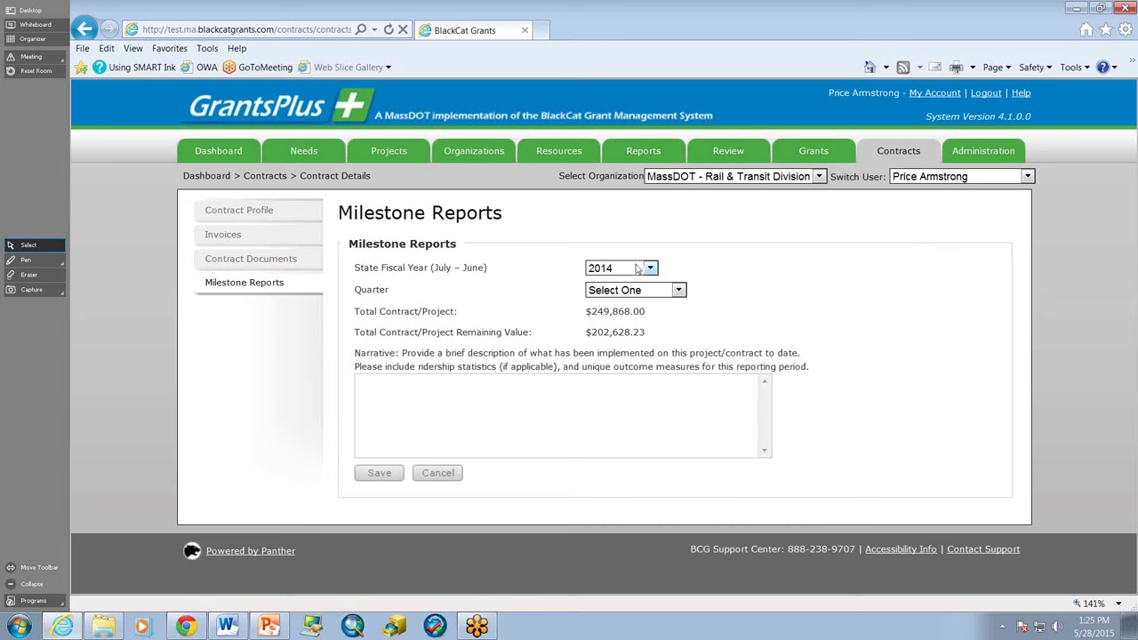
{"action": "left_click", "coordinate": [640, 270]}
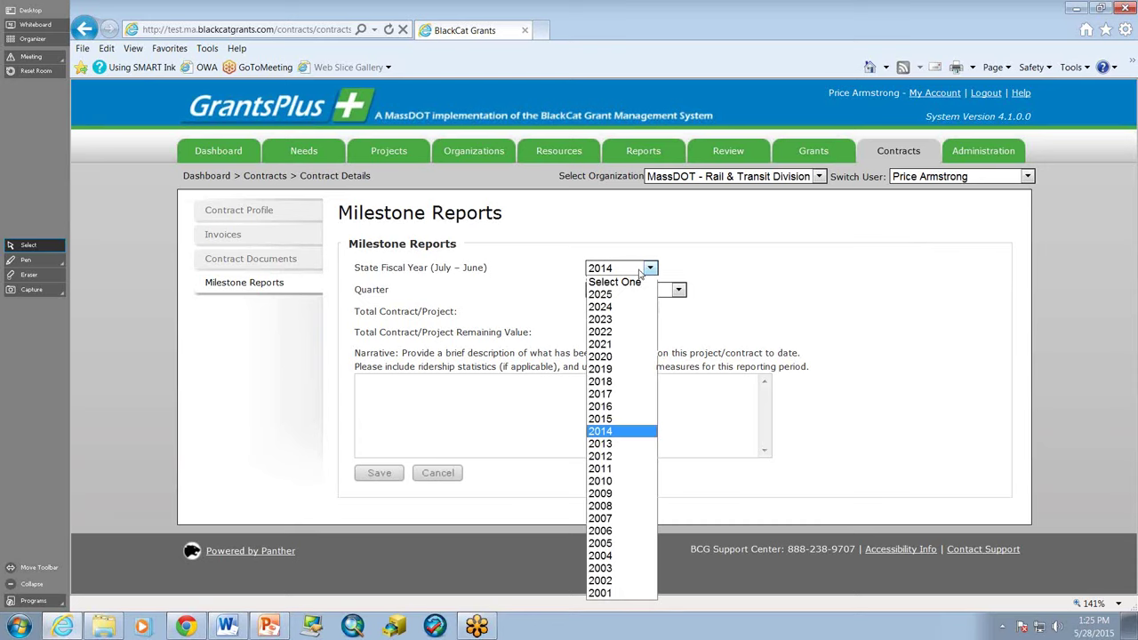
{"action": "left_click", "coordinate": [608, 421]}
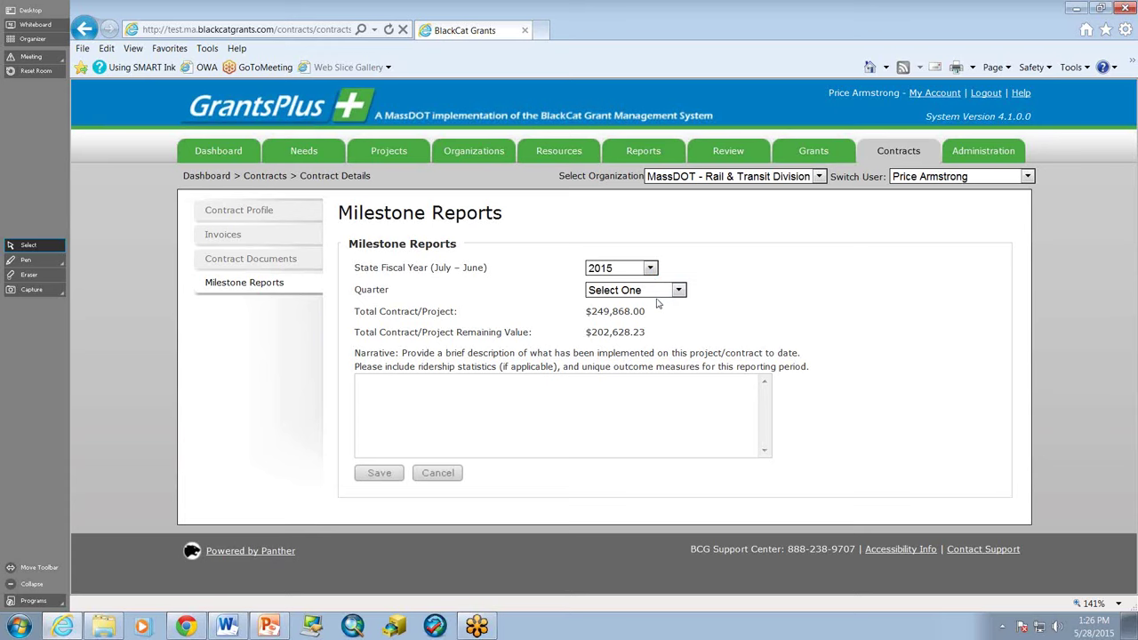
{"action": "left_click", "coordinate": [652, 294]}
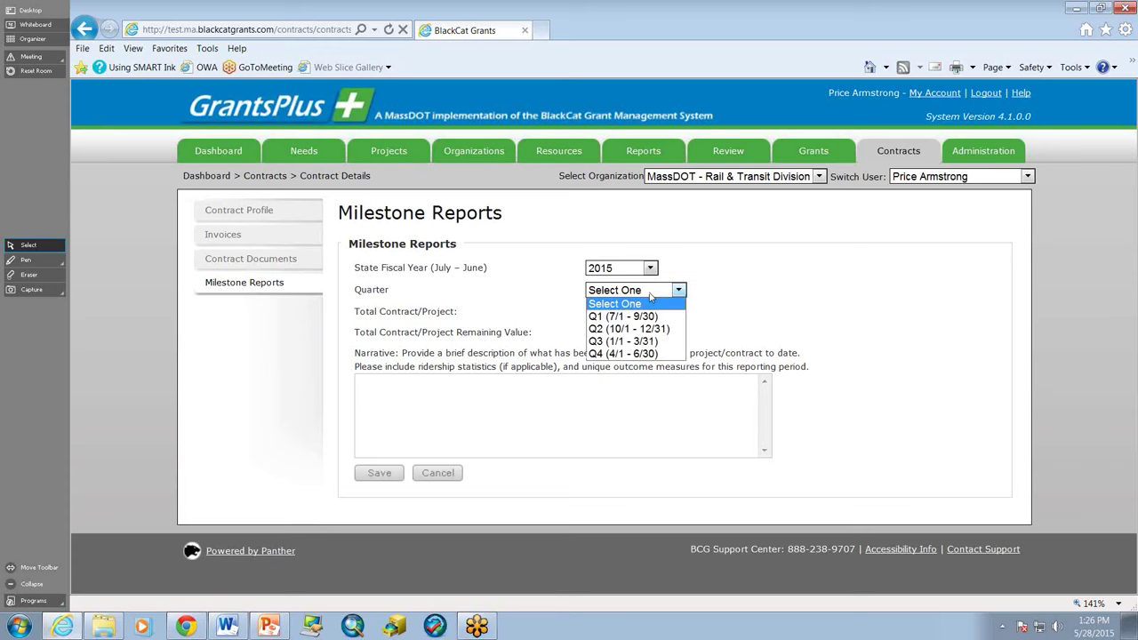
{"action": "left_click", "coordinate": [662, 354]}
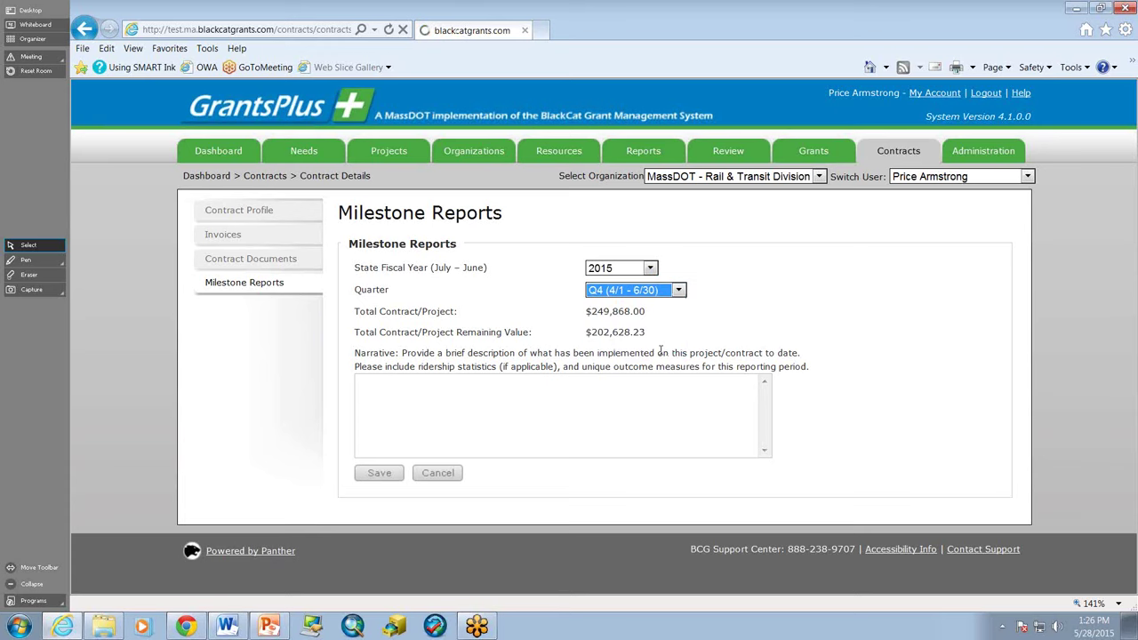
Enter "All is on track for this report." as the milestone report's narrative, then save and submit the report.
{"action": "left_click", "coordinate": [649, 421]}
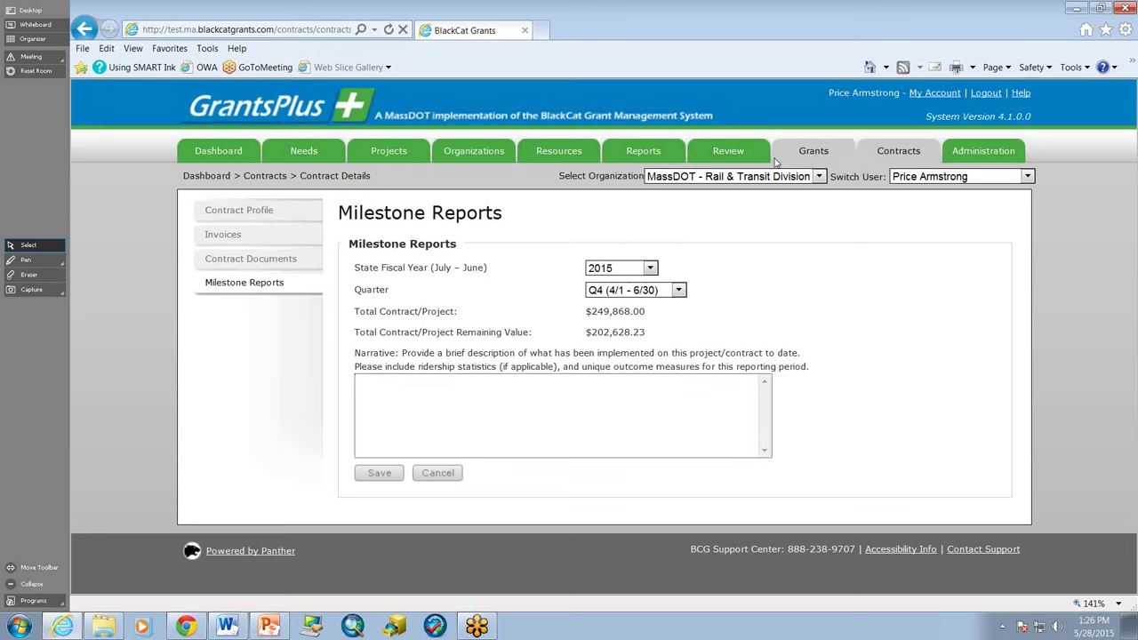
{"action": "type", "text": "All is on track for this report."}
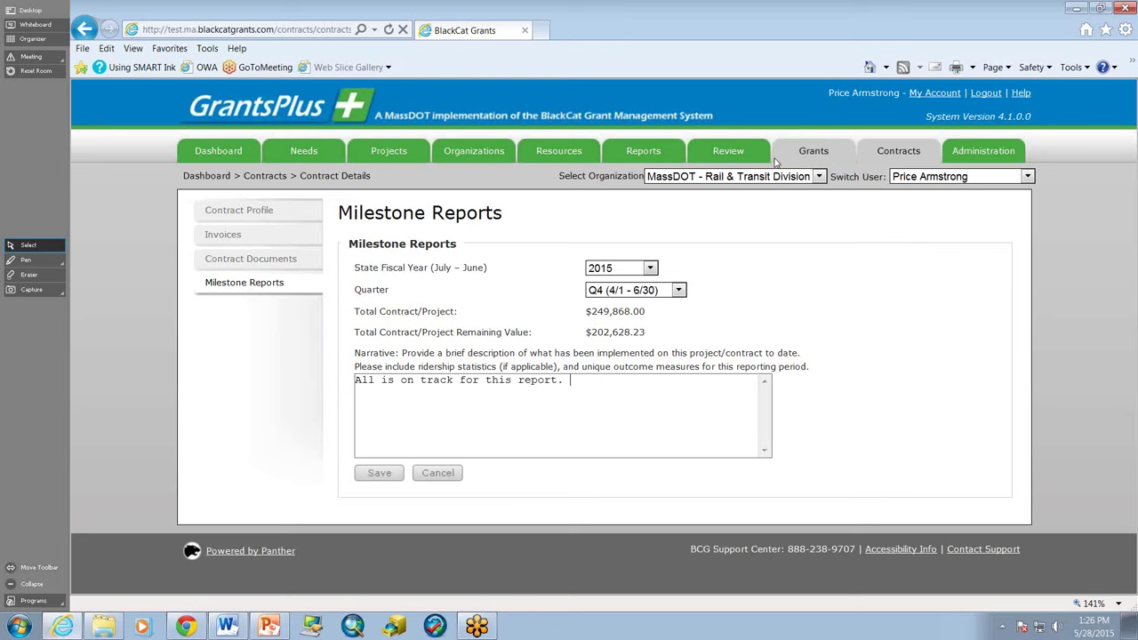
{"action": "left_click", "coordinate": [377, 474]}
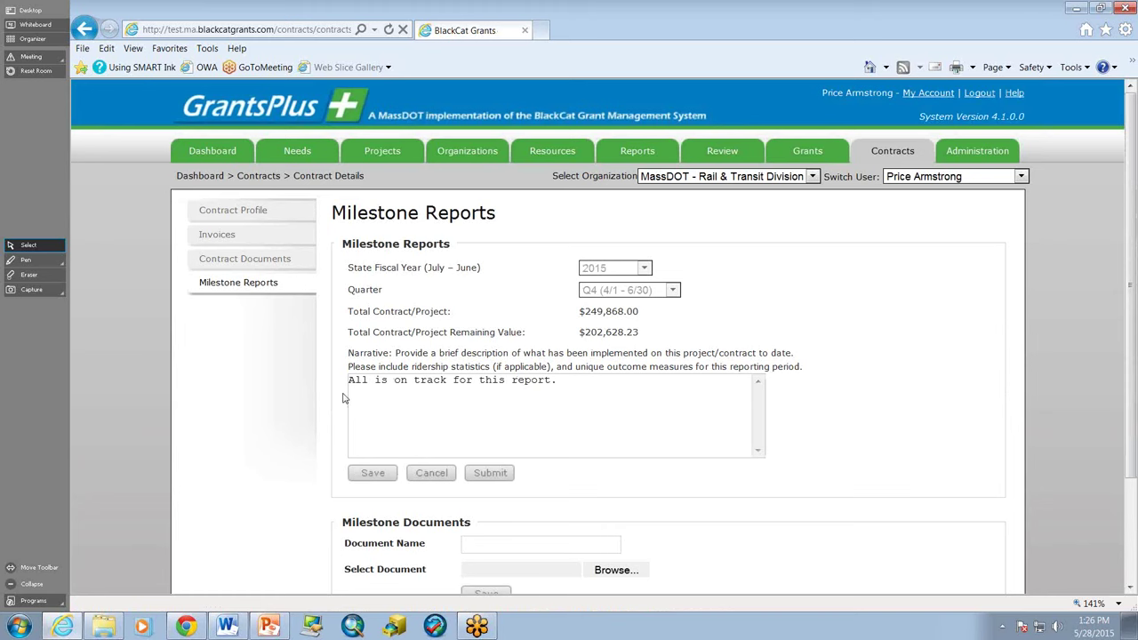
{"action": "scroll", "coordinate": [261, 376], "scroll_direction": "down", "scroll_amount": 3}
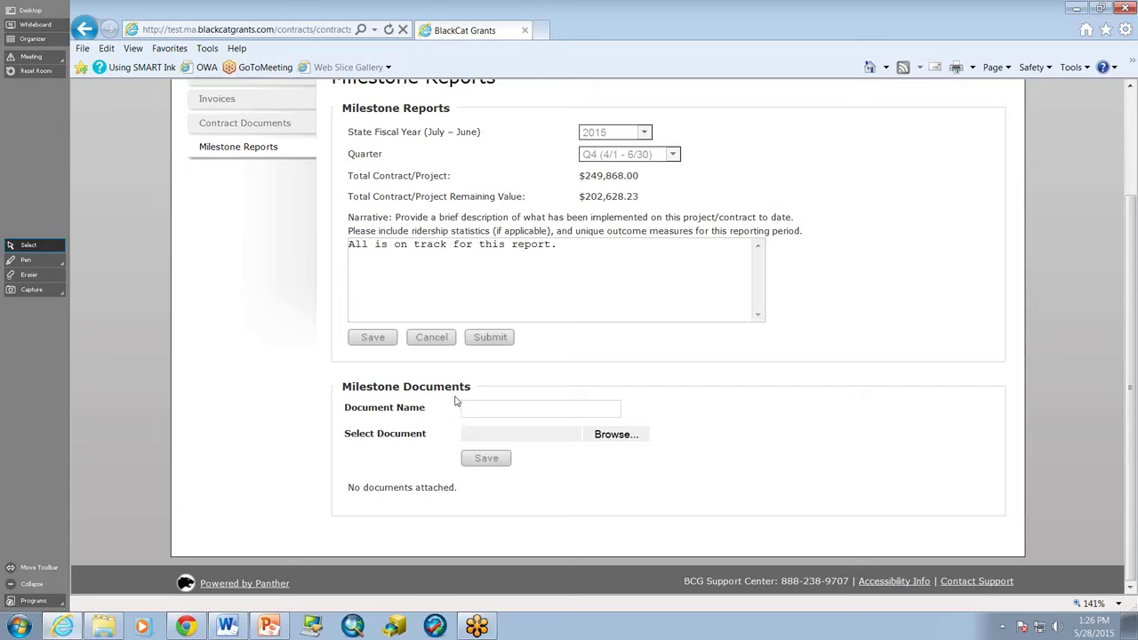
{"action": "left_click", "coordinate": [491, 337]}
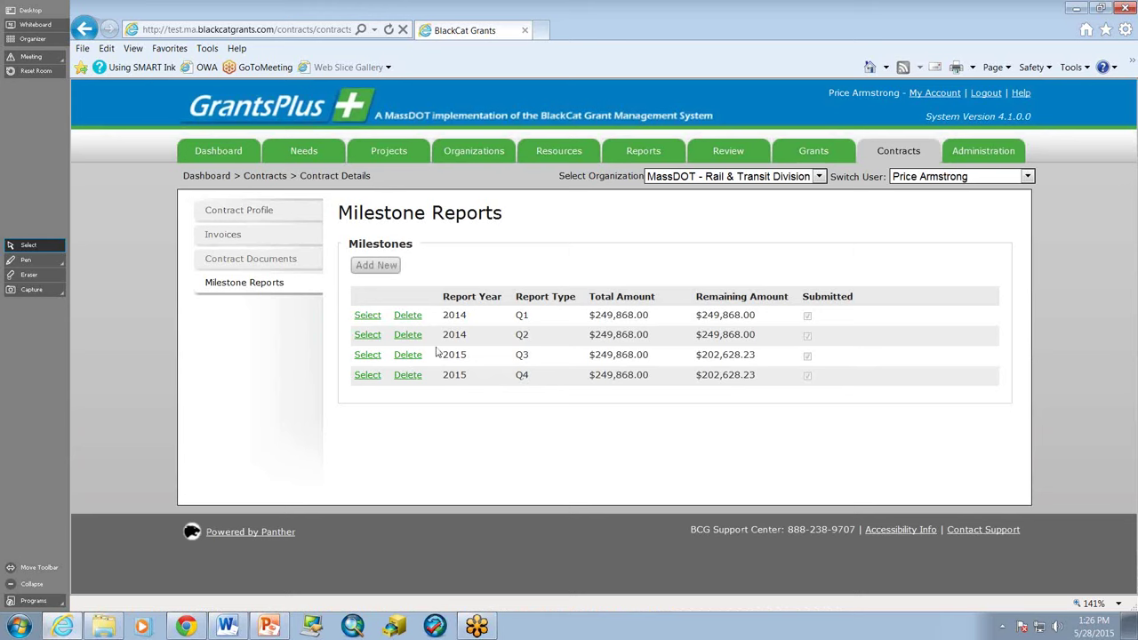
Switch to the orientation presentation in PowerPoint, start the slide show from the current slide and advance to the first "Reporting Requirements" slide.
{"action": "left_click", "coordinate": [285, 627]}
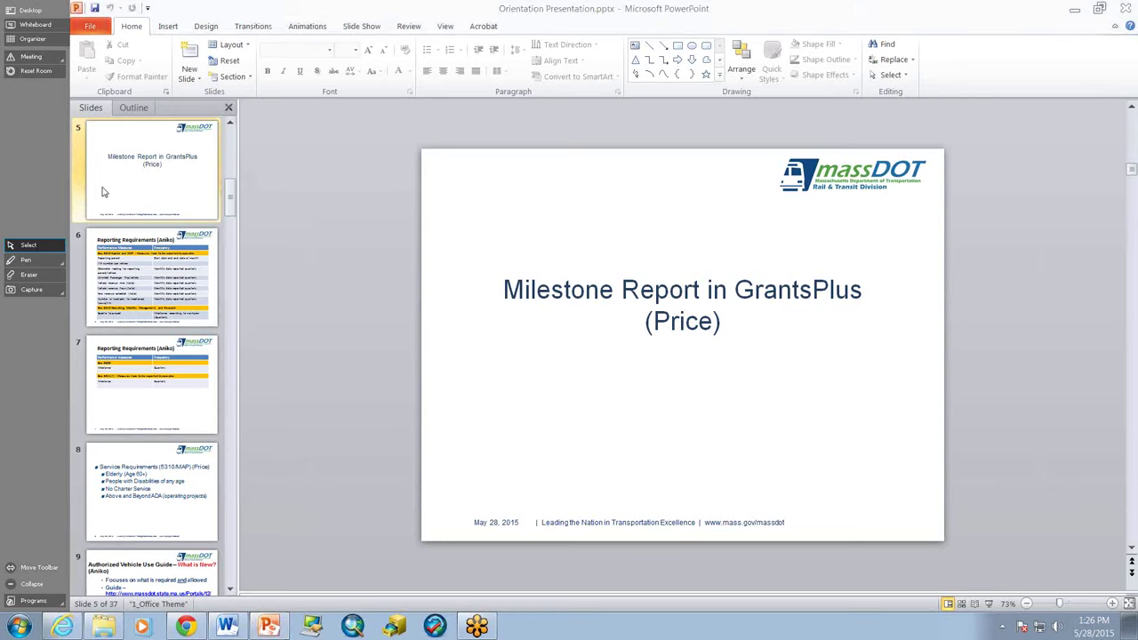
{"action": "left_click", "coordinate": [989, 605]}
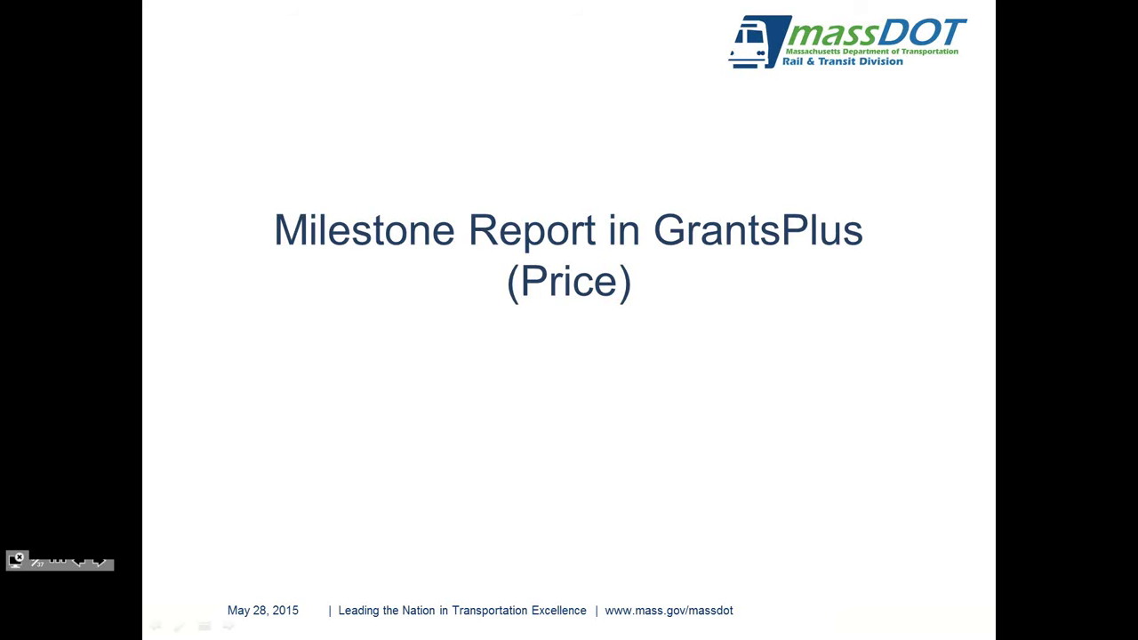
{"action": "left_click", "coordinate": [734, 332]}
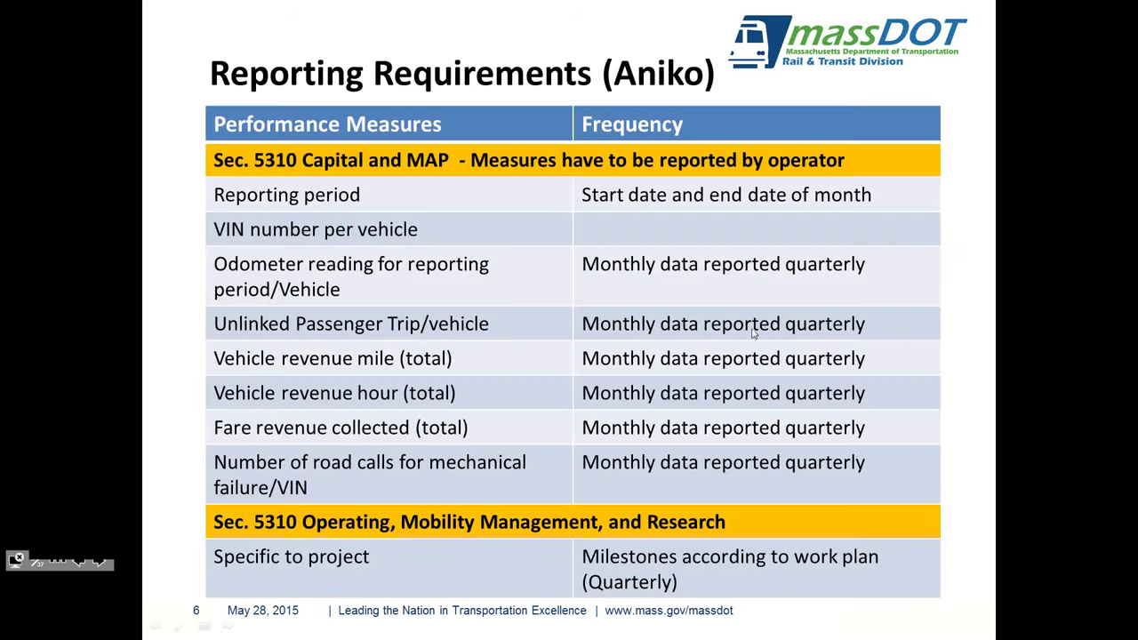
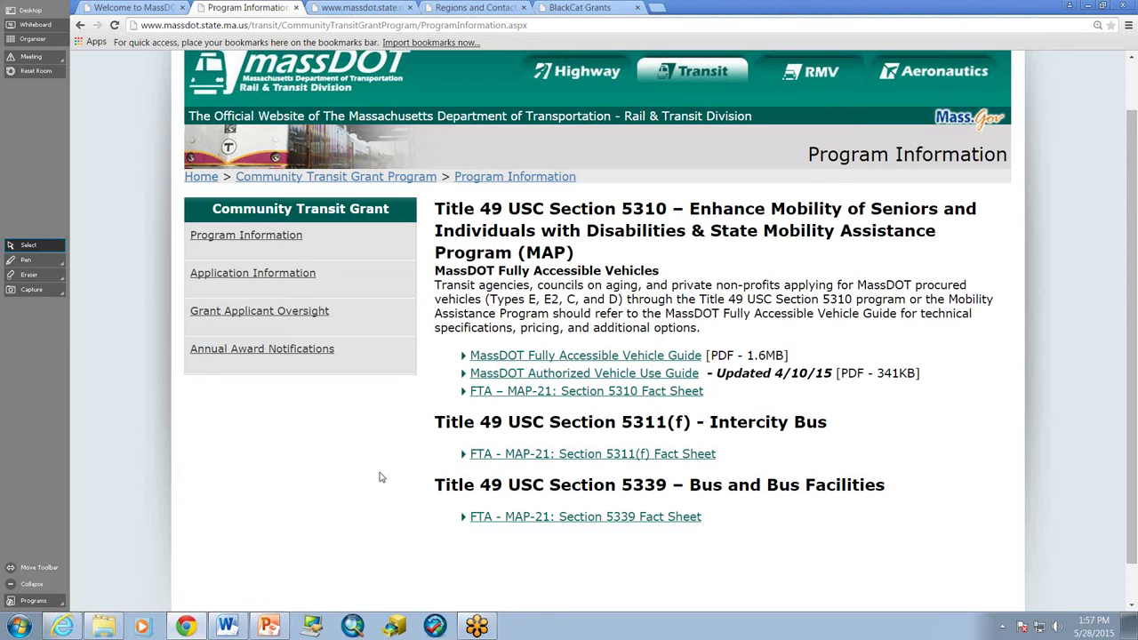
Open the MassDOT Fully Accessible Vehicle Guide from the Program Information page and view the Type A vehicle specifications.
{"action": "left_click", "coordinate": [281, 236]}
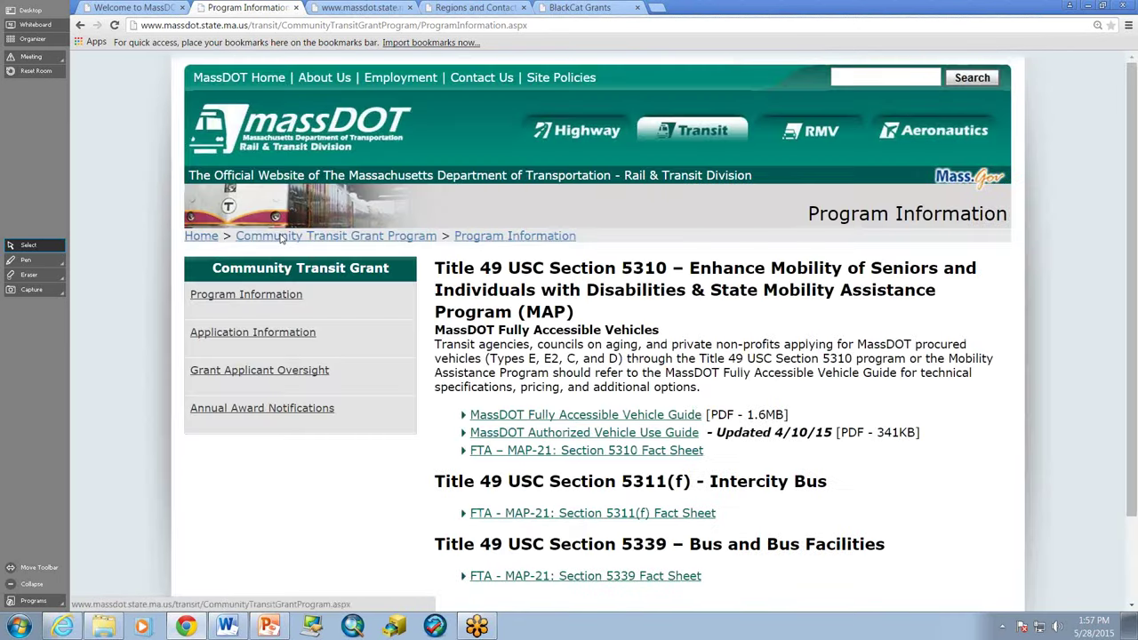
{"action": "left_click", "coordinate": [612, 418]}
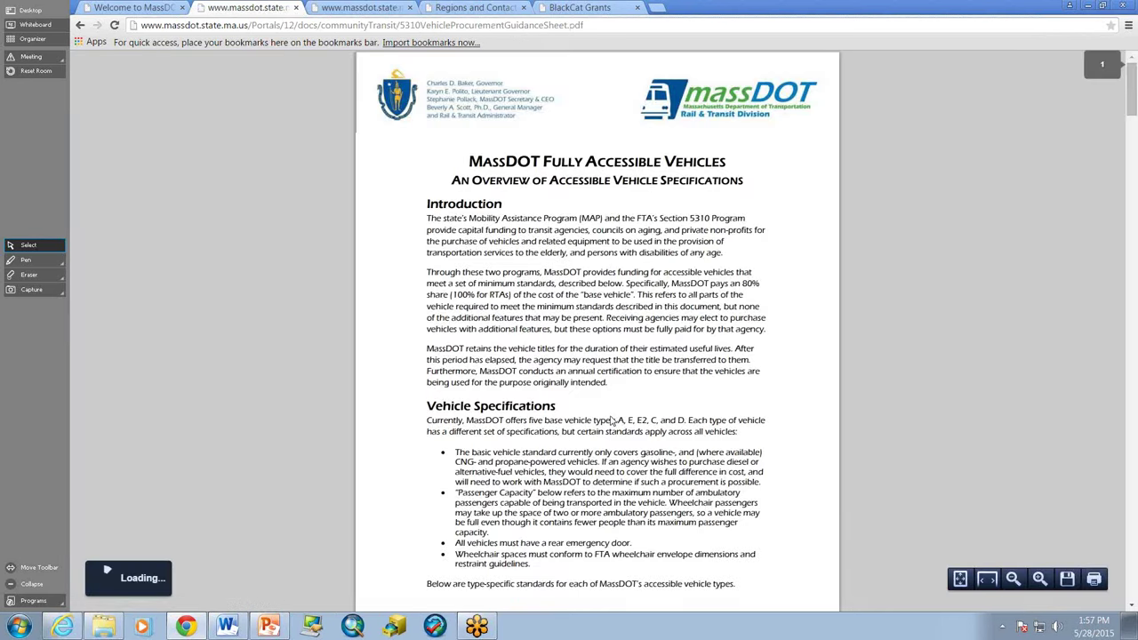
{"action": "scroll", "coordinate": [501, 175], "scroll_direction": "down", "scroll_amount": 10}
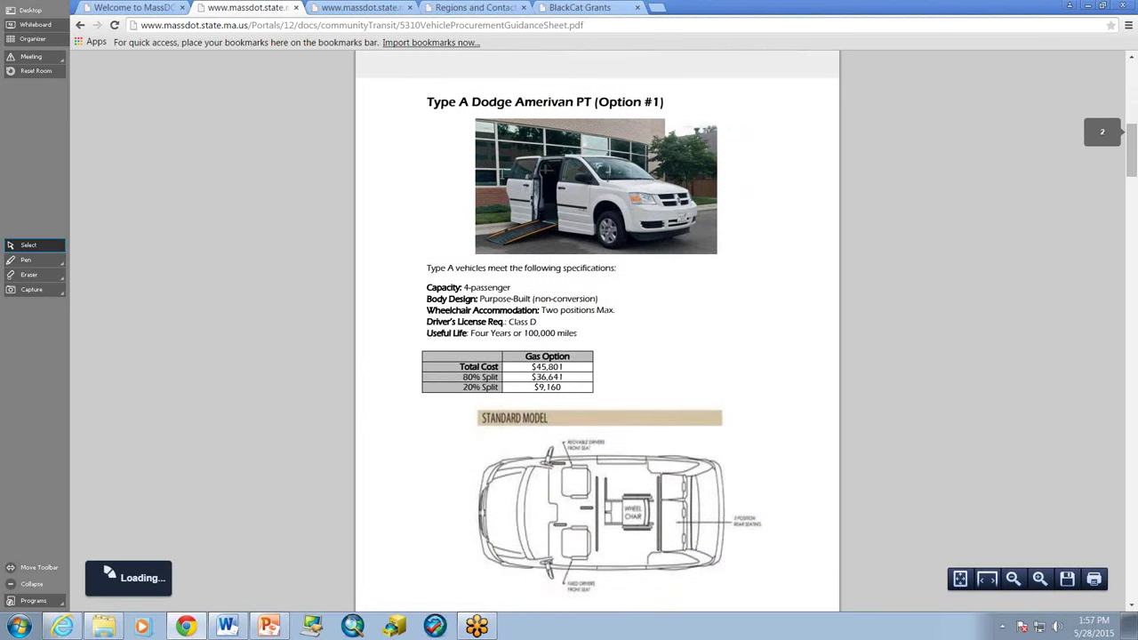
{"action": "scroll", "coordinate": [490, 181], "scroll_direction": "up", "scroll_amount": 3}
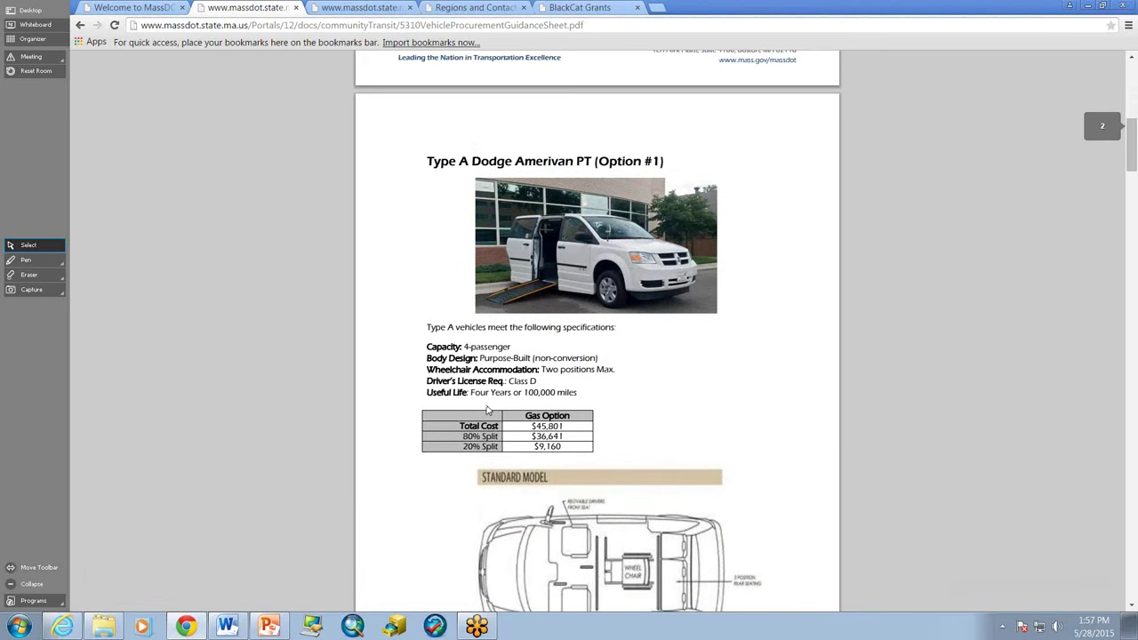
Examine the Type E vehicle's useful life and the Type E2 specifications in the vehicle guide.
{"action": "scroll", "coordinate": [668, 399], "scroll_direction": "down", "scroll_amount": 15}
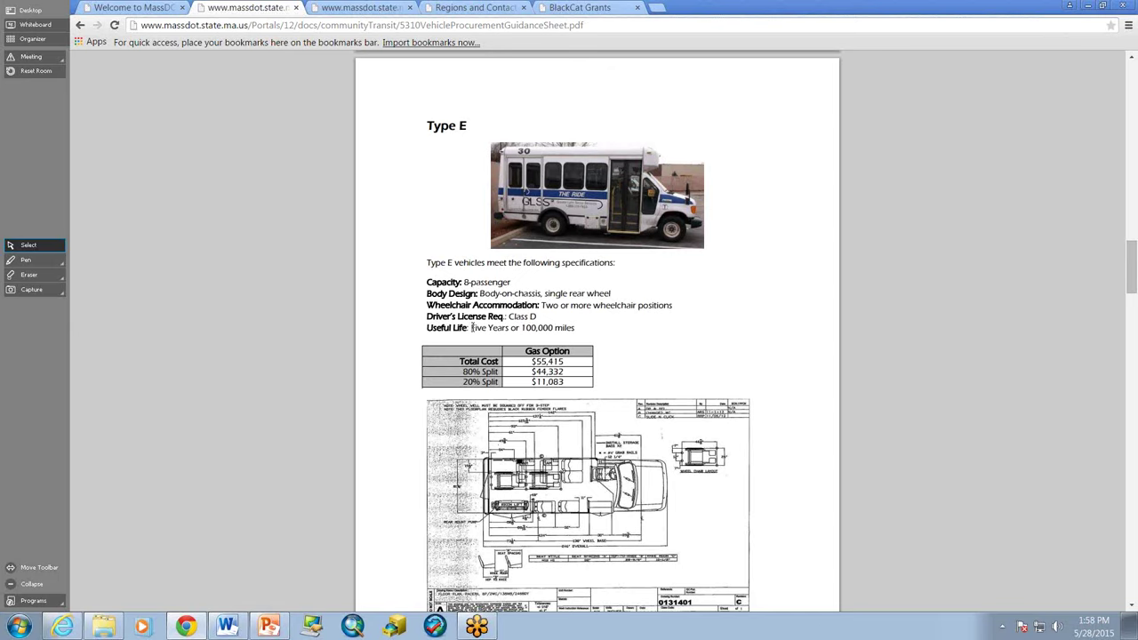
{"action": "left_click_drag", "start_coordinate": [483, 327], "coordinate": [508, 328]}
{"action": "left_click", "coordinate": [461, 251]}
{"action": "scroll", "coordinate": [461, 252], "scroll_direction": "down", "scroll_amount": 4}
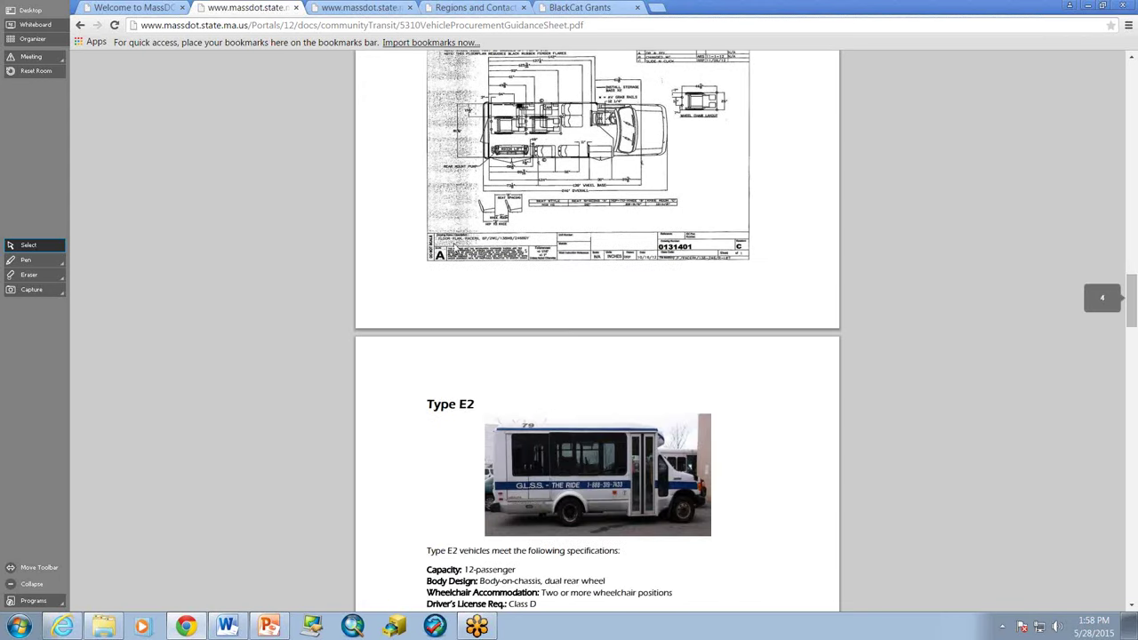
{"action": "scroll", "coordinate": [456, 248], "scroll_direction": "down", "scroll_amount": 4}
{"action": "scroll", "coordinate": [436, 316], "scroll_direction": "up", "scroll_amount": 3}
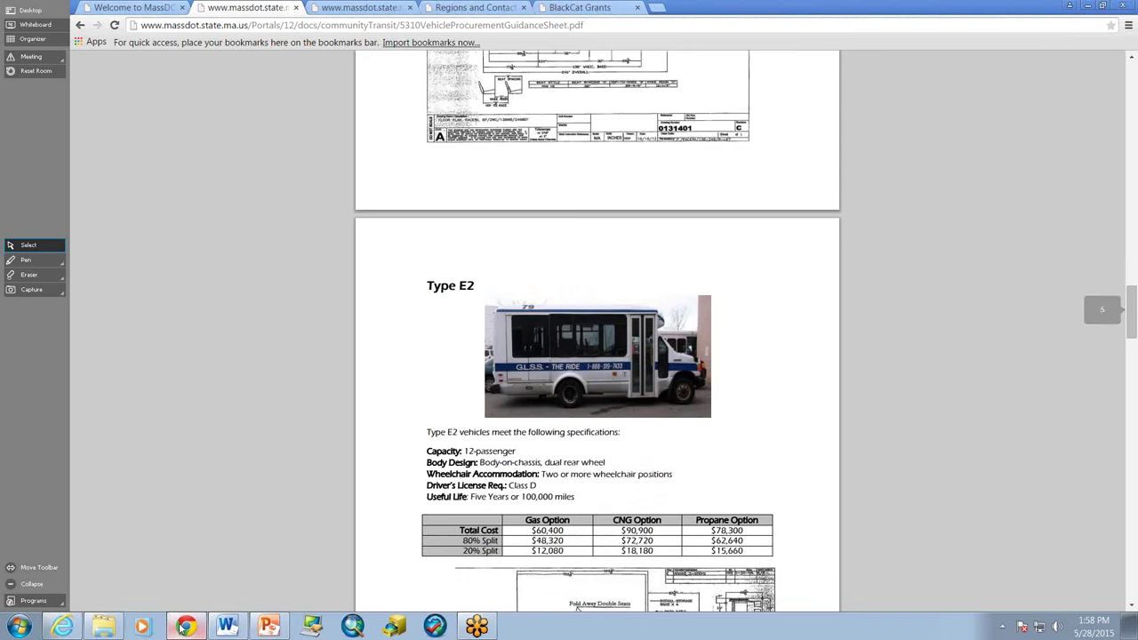
Switch to GrantsPlus in Internet Explorer, open the organization listing and bring up the find-on-page search.
{"action": "mouse_move", "coordinate": [184, 627]}
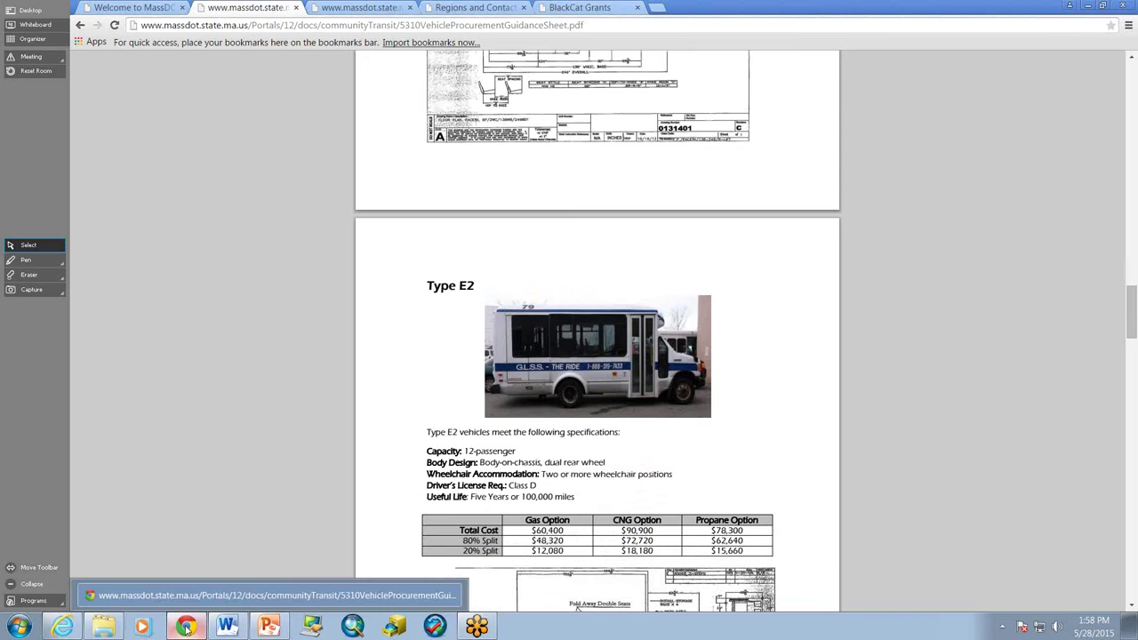
{"action": "left_click", "coordinate": [62, 627]}
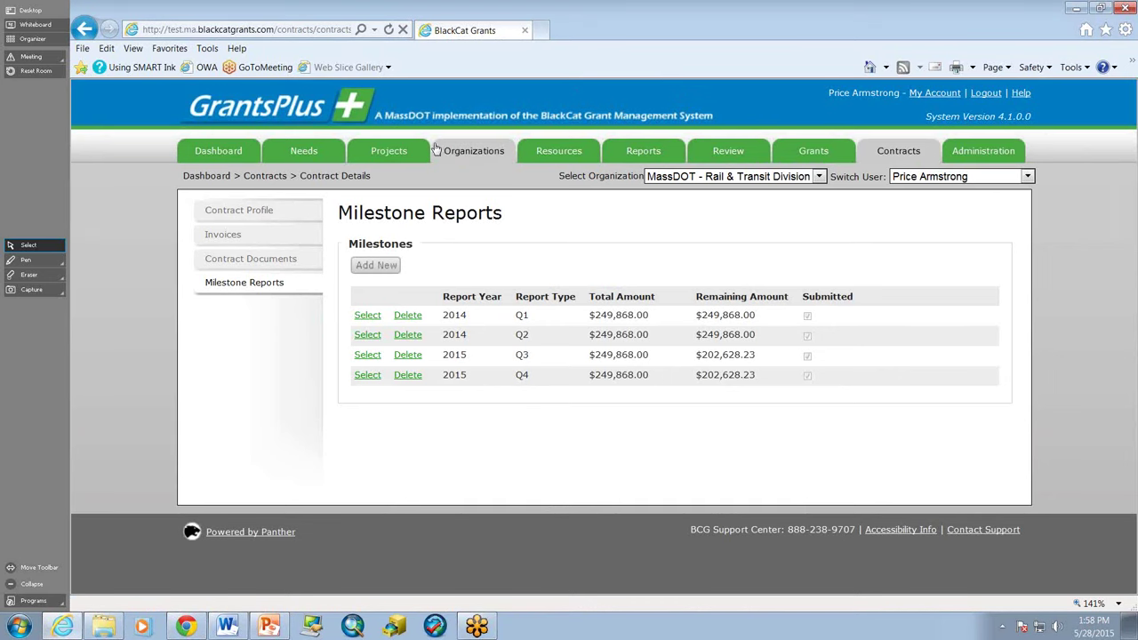
{"action": "left_click", "coordinate": [471, 153]}
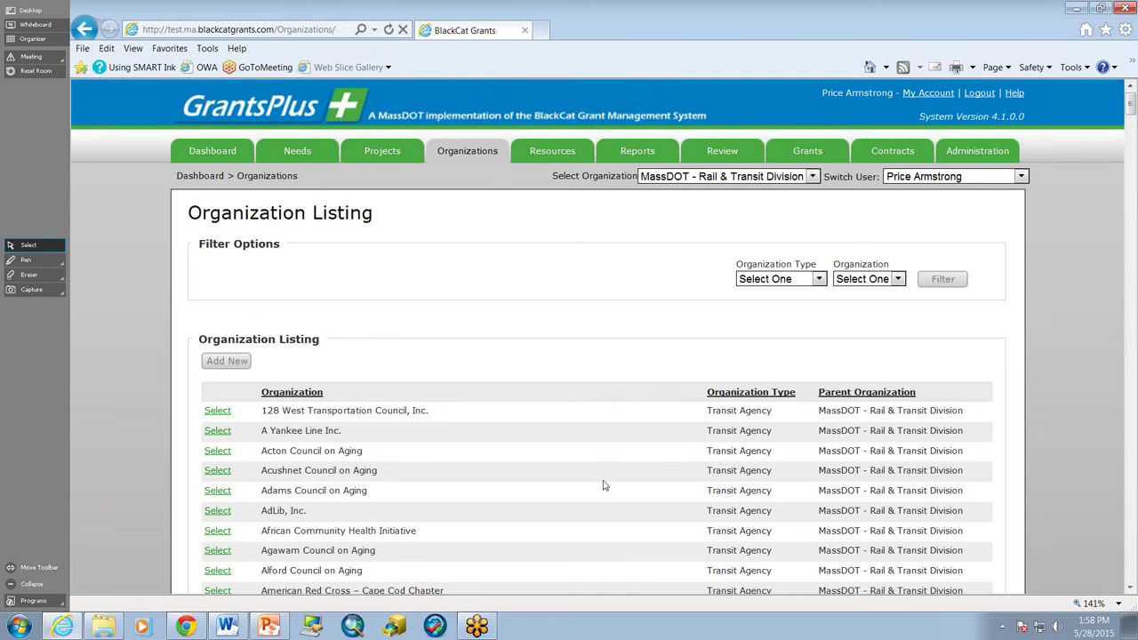
{"action": "scroll", "coordinate": [530, 283], "scroll_direction": "down", "scroll_amount": 3}
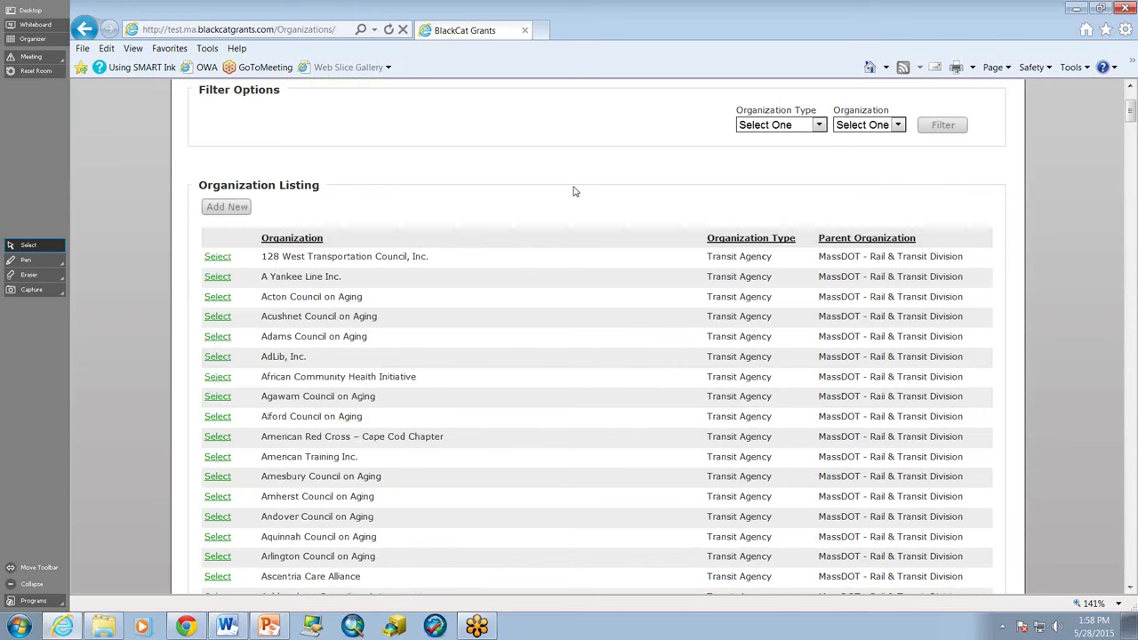
{"action": "key", "text": "ctrl+f"}
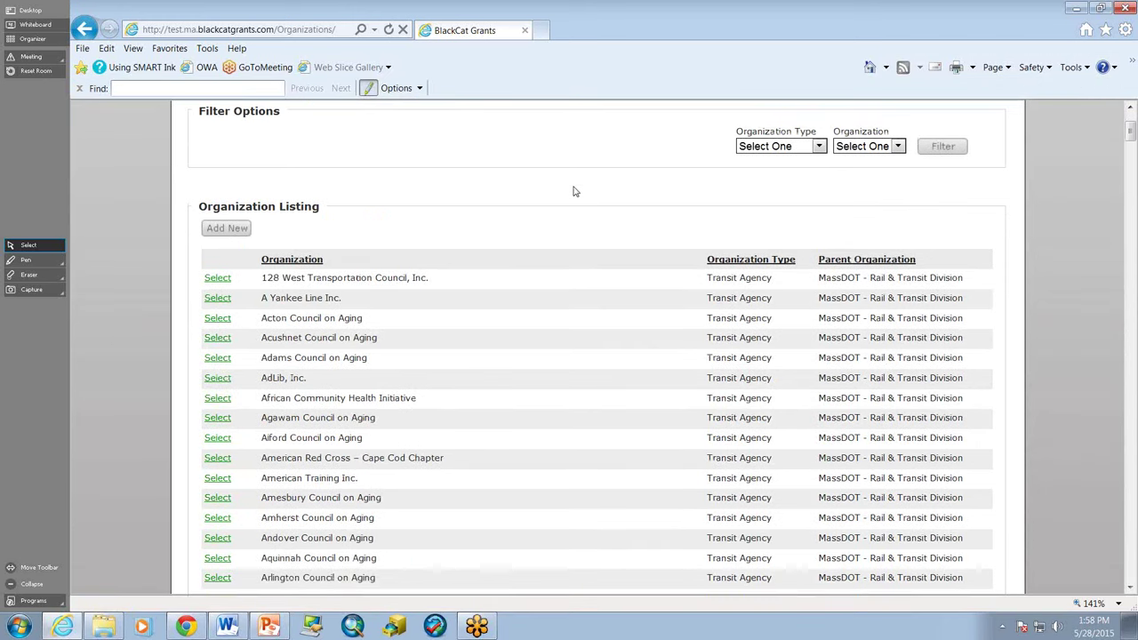
{"action": "scroll", "coordinate": [1119, 346], "scroll_direction": "up", "scroll_amount": 3}
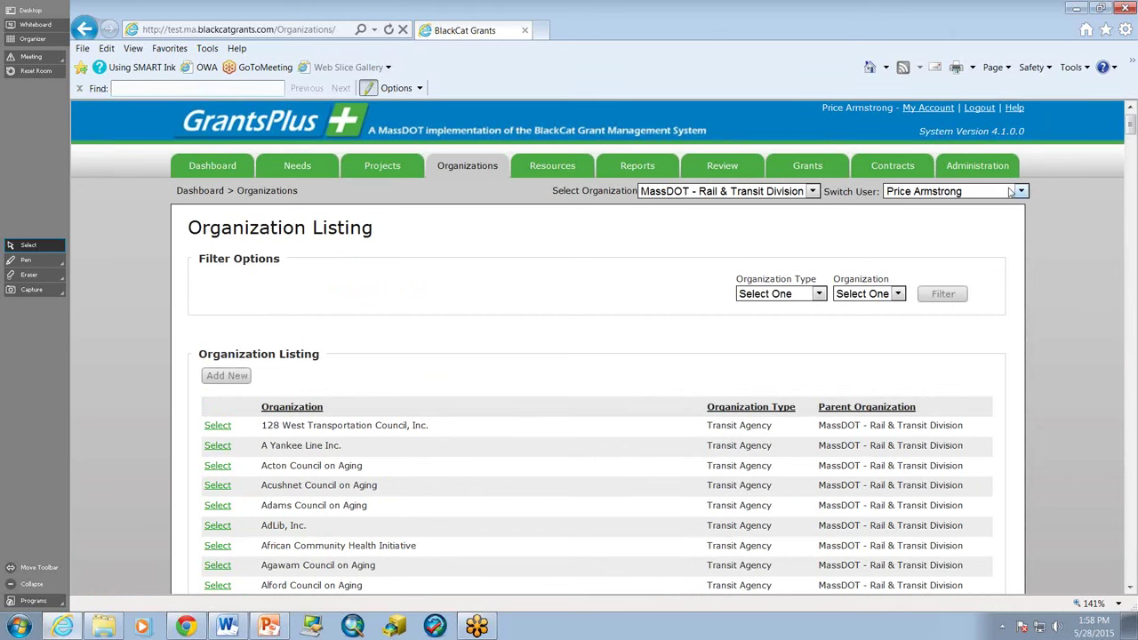
Switch to the user account belonging to South Shore Elder Services and open that organization's fleet inventory.
{"action": "left_click", "coordinate": [1011, 192]}
{"action": "left_click", "coordinate": [1021, 206]}
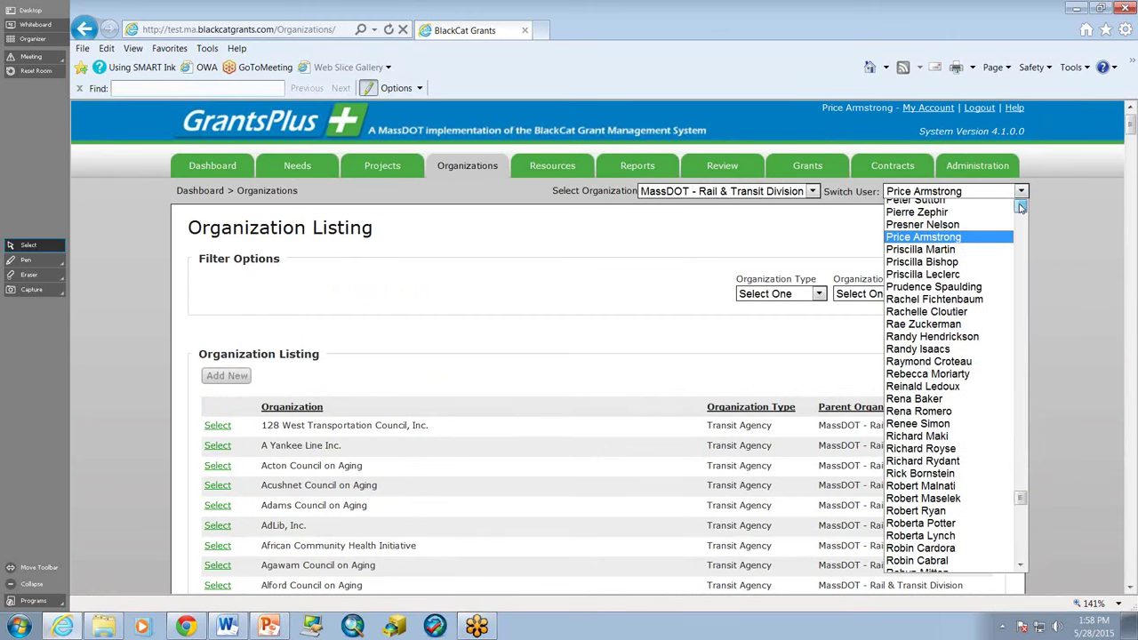
{"action": "left_click_drag", "start_coordinate": [1021, 206], "coordinate": [1020, 206]}
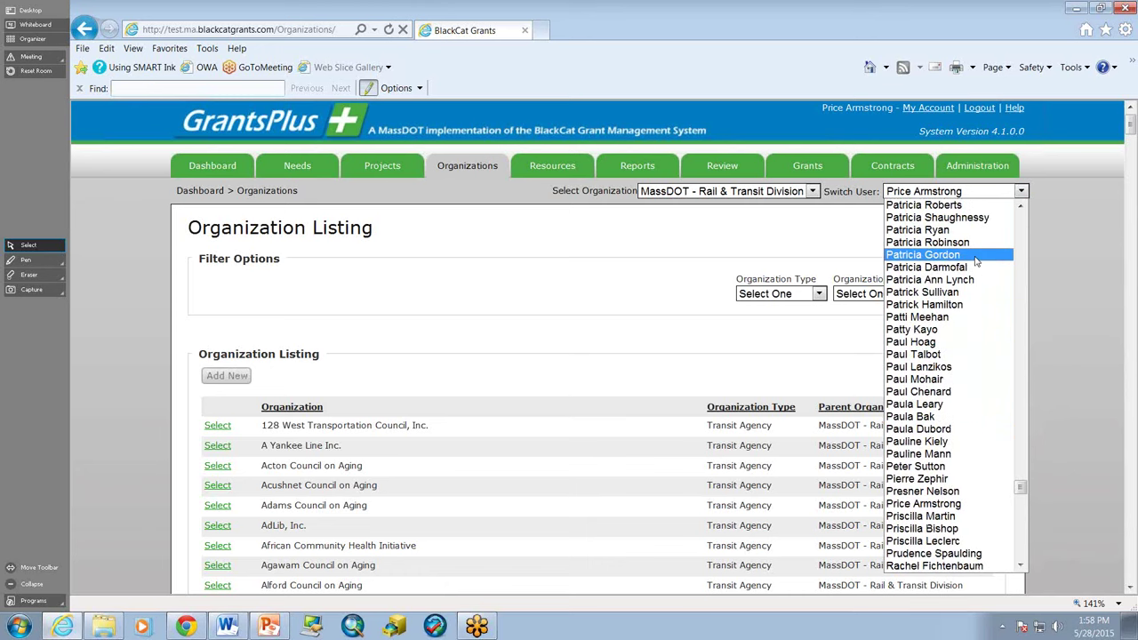
{"action": "left_click", "coordinate": [976, 255]}
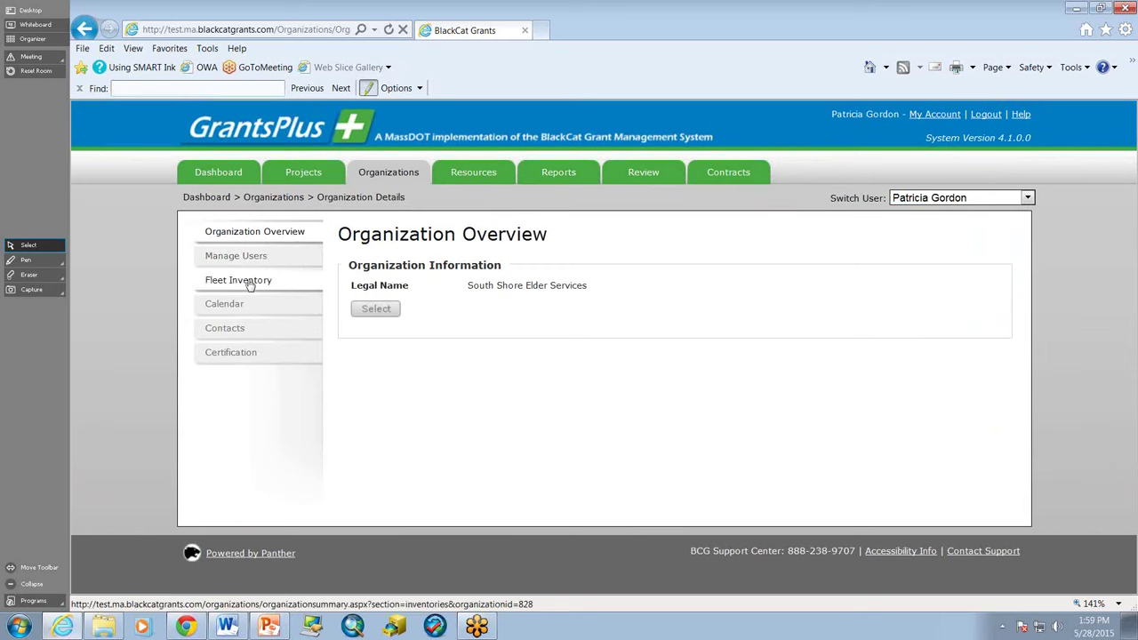
{"action": "left_click", "coordinate": [250, 282]}
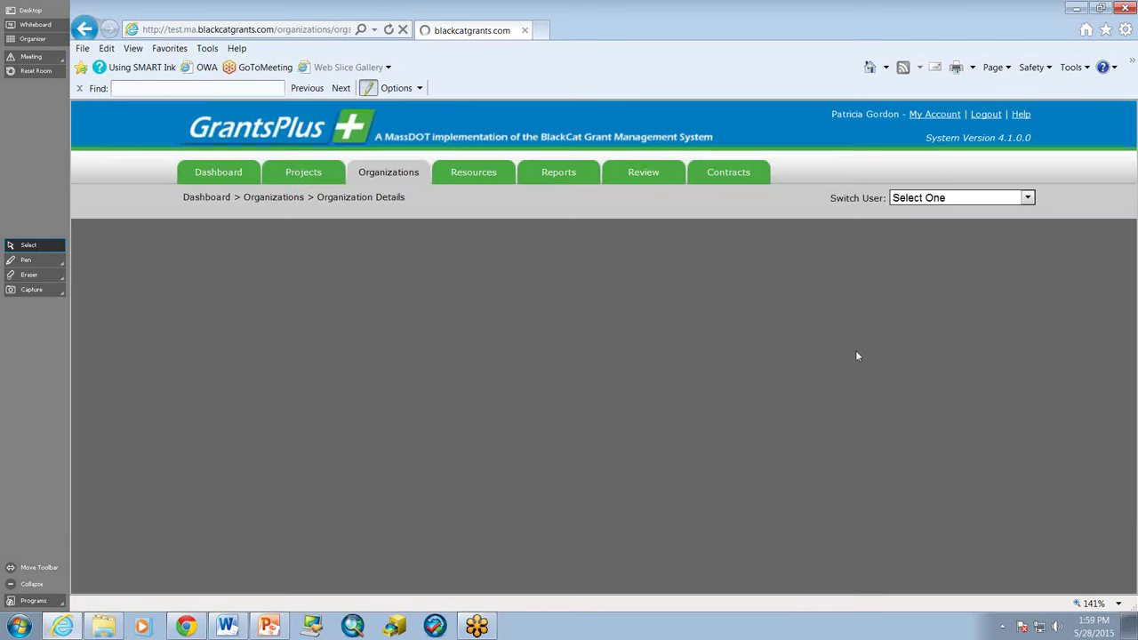
Open the first 2011 Type E2 van in the South Shore Elder Services vehicle listing and review its general and financial information.
{"action": "scroll", "coordinate": [980, 372], "scroll_direction": "down", "scroll_amount": 3}
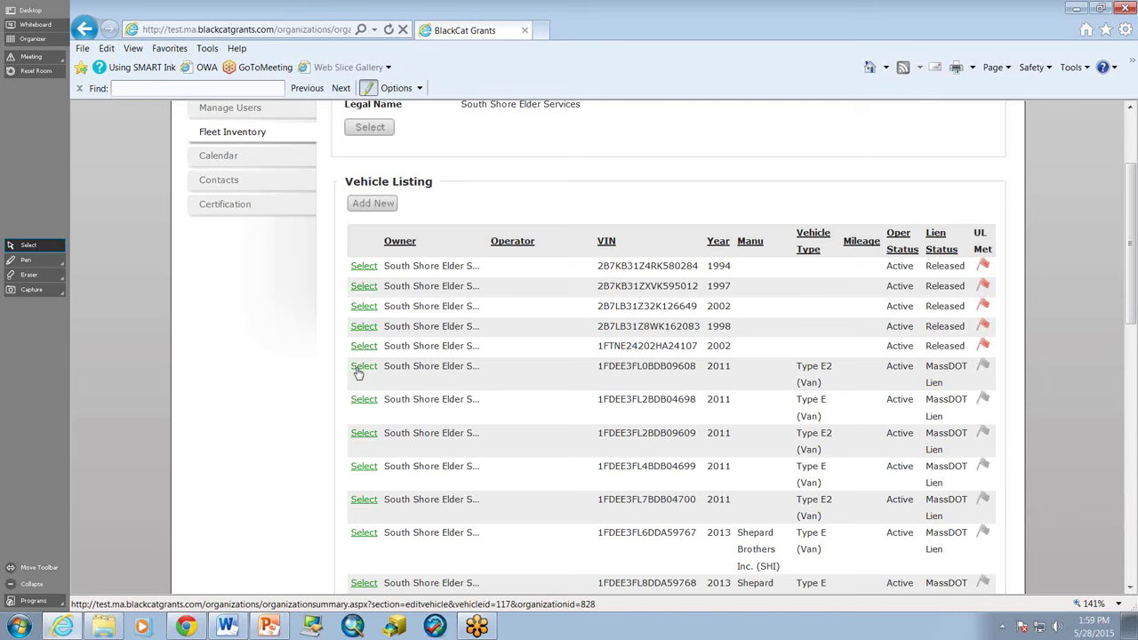
{"action": "left_click", "coordinate": [360, 369]}
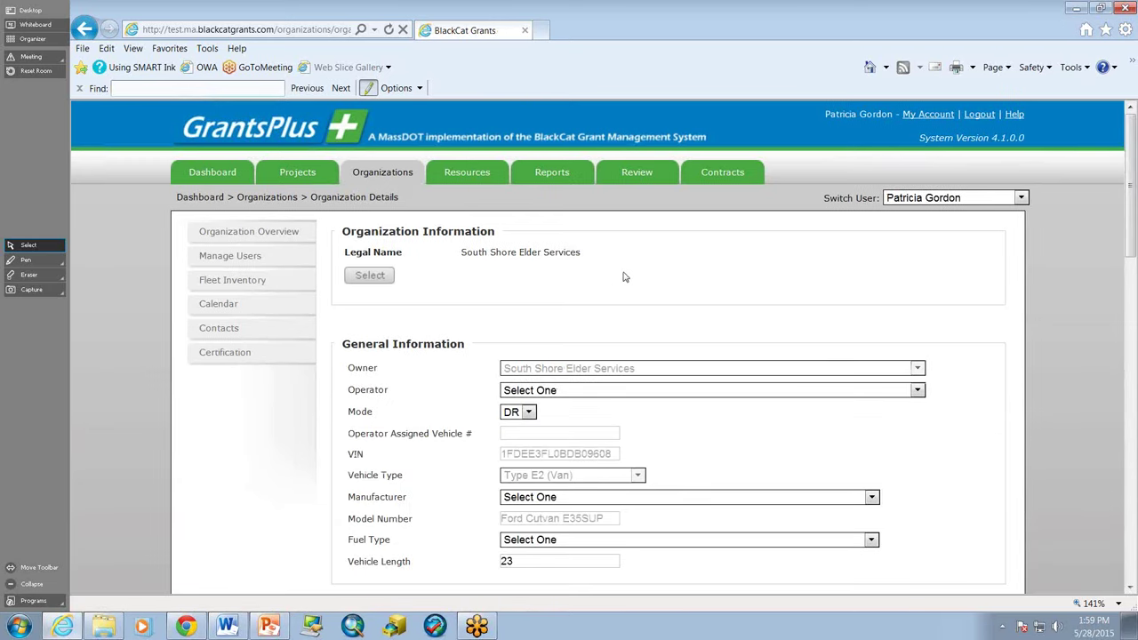
{"action": "scroll", "coordinate": [821, 419], "scroll_direction": "down", "scroll_amount": 3}
{"action": "scroll", "coordinate": [953, 478], "scroll_direction": "down", "scroll_amount": 3}
{"action": "scroll", "coordinate": [952, 478], "scroll_direction": "up", "scroll_amount": 3}
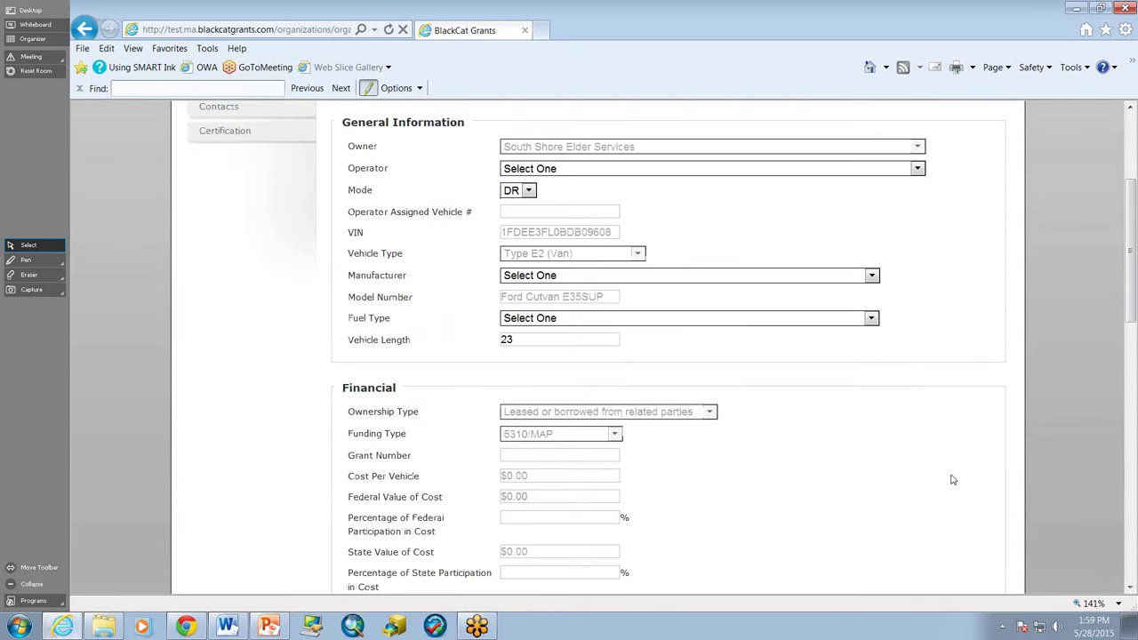
{"action": "scroll", "coordinate": [1076, 475], "scroll_direction": "down", "scroll_amount": 9}
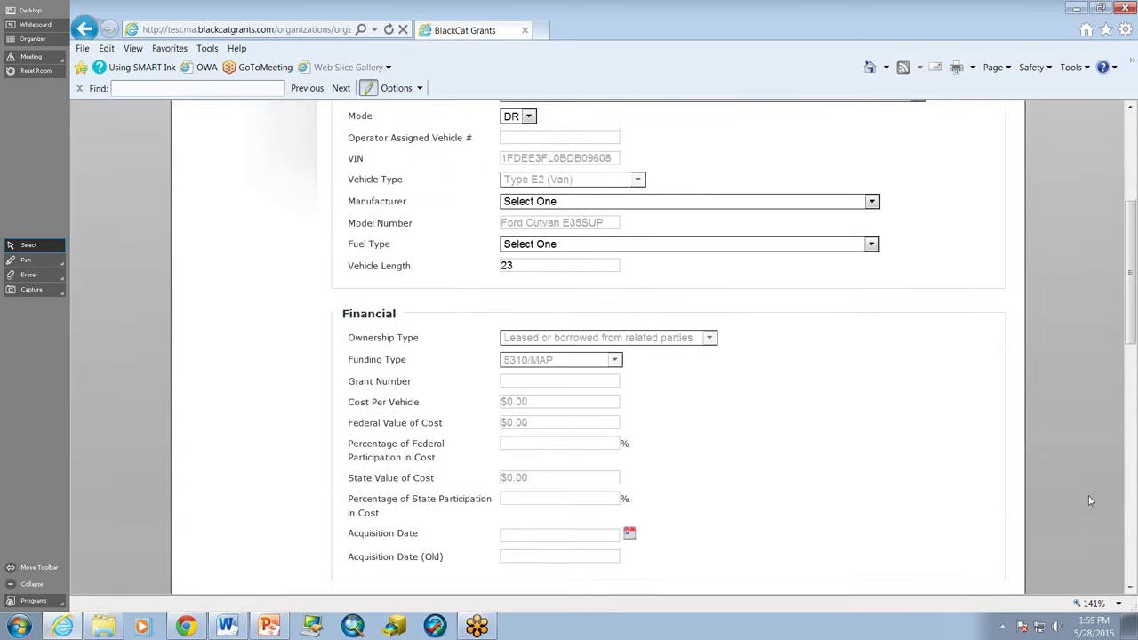
{"action": "scroll", "coordinate": [945, 386], "scroll_direction": "up", "scroll_amount": 12}
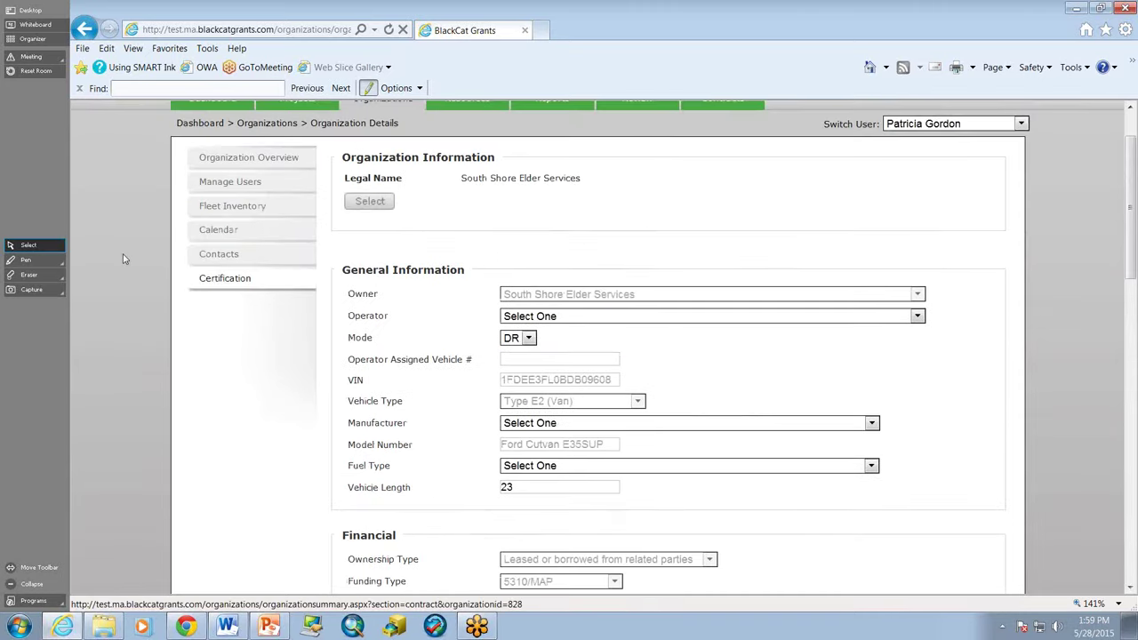
Return to the vehicle listing and review the lien status and useful-life flags of the vehicles.
{"action": "left_click", "coordinate": [85, 28]}
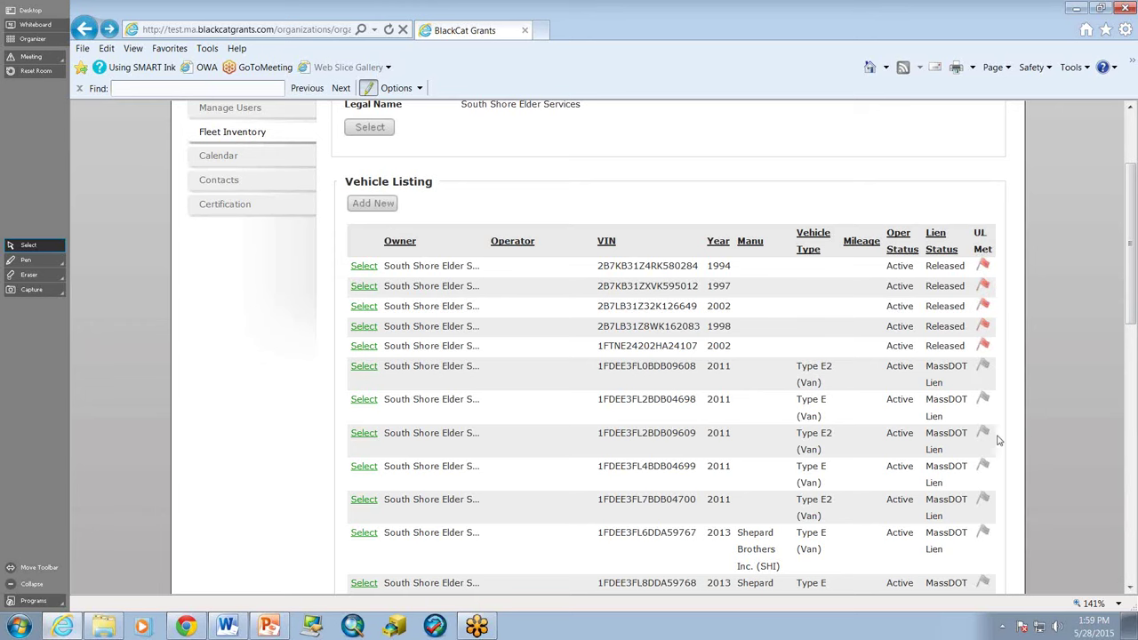
{"action": "scroll", "coordinate": [997, 443], "scroll_direction": "down", "scroll_amount": 1}
{"action": "scroll", "coordinate": [998, 443], "scroll_direction": "down", "scroll_amount": 3}
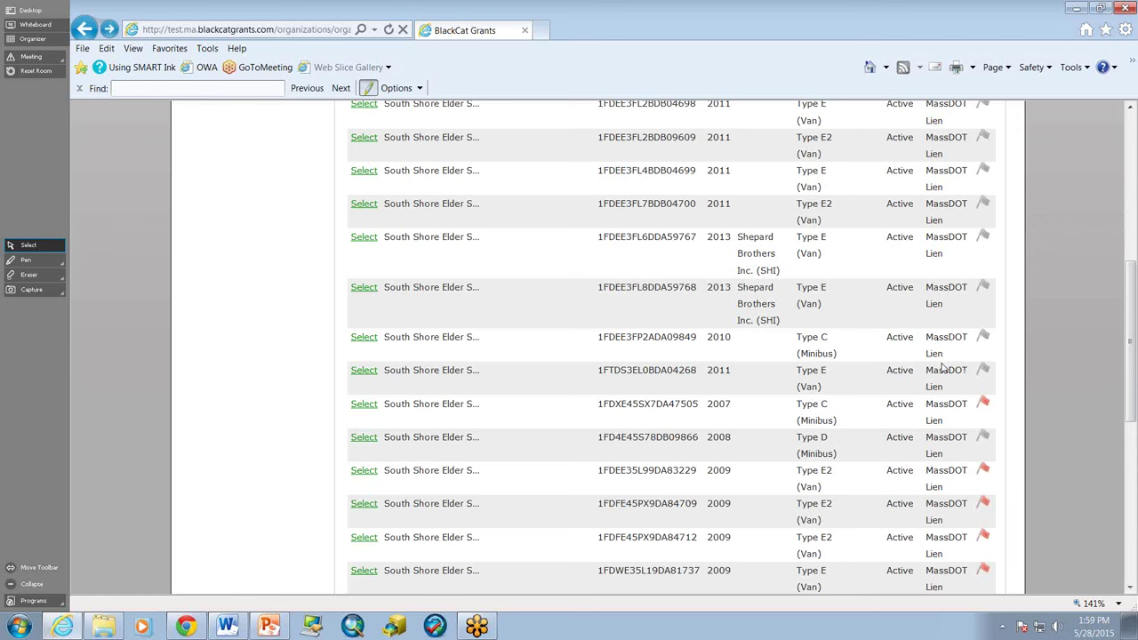
{"action": "scroll", "coordinate": [1038, 400], "scroll_direction": "up", "scroll_amount": 5}
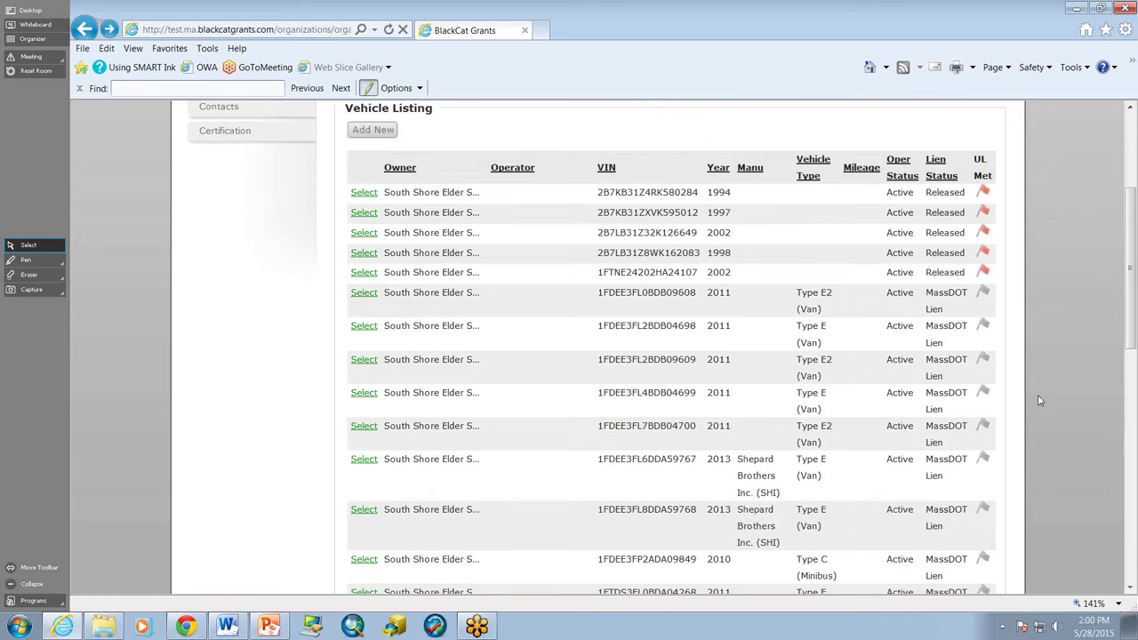
{"action": "scroll", "coordinate": [1038, 400], "scroll_direction": "up", "scroll_amount": 3}
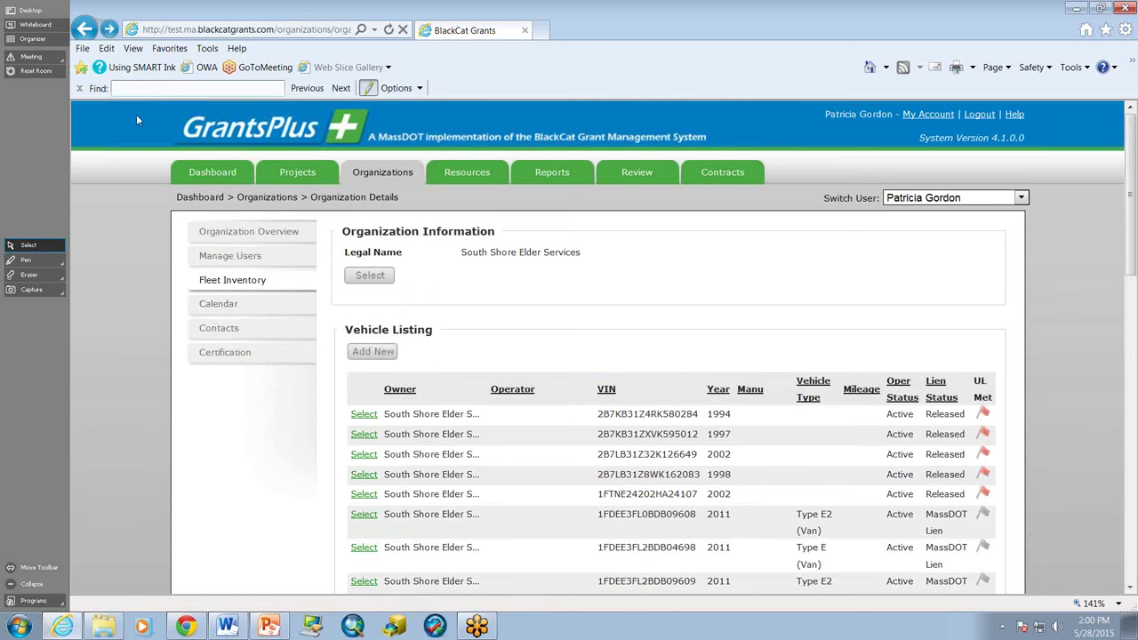
Go forward to the 2011 Type E2 van's record, view its Vehicle Release Form and close the form.
{"action": "left_click", "coordinate": [108, 30]}
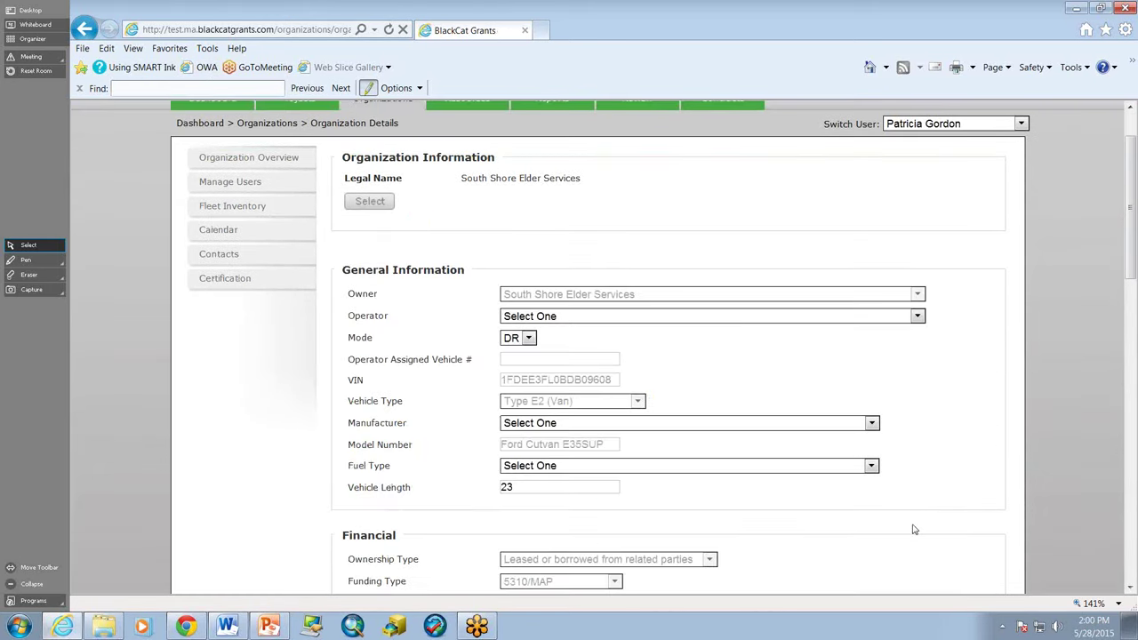
{"action": "scroll", "coordinate": [913, 529], "scroll_direction": "down", "scroll_amount": 9}
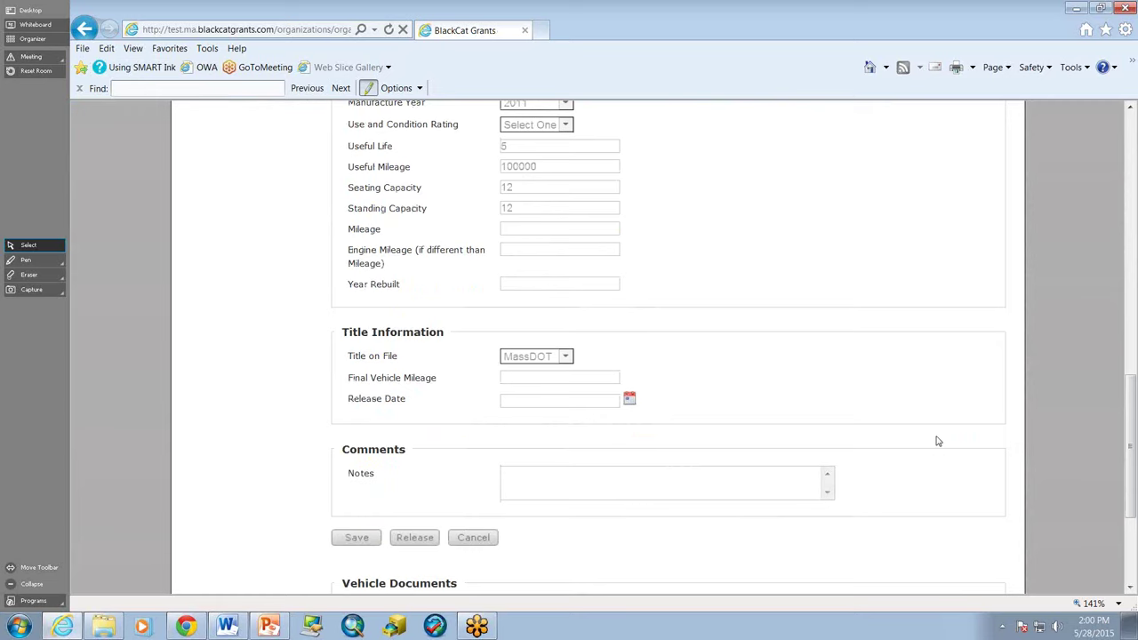
{"action": "scroll", "coordinate": [939, 427], "scroll_direction": "down", "scroll_amount": 1}
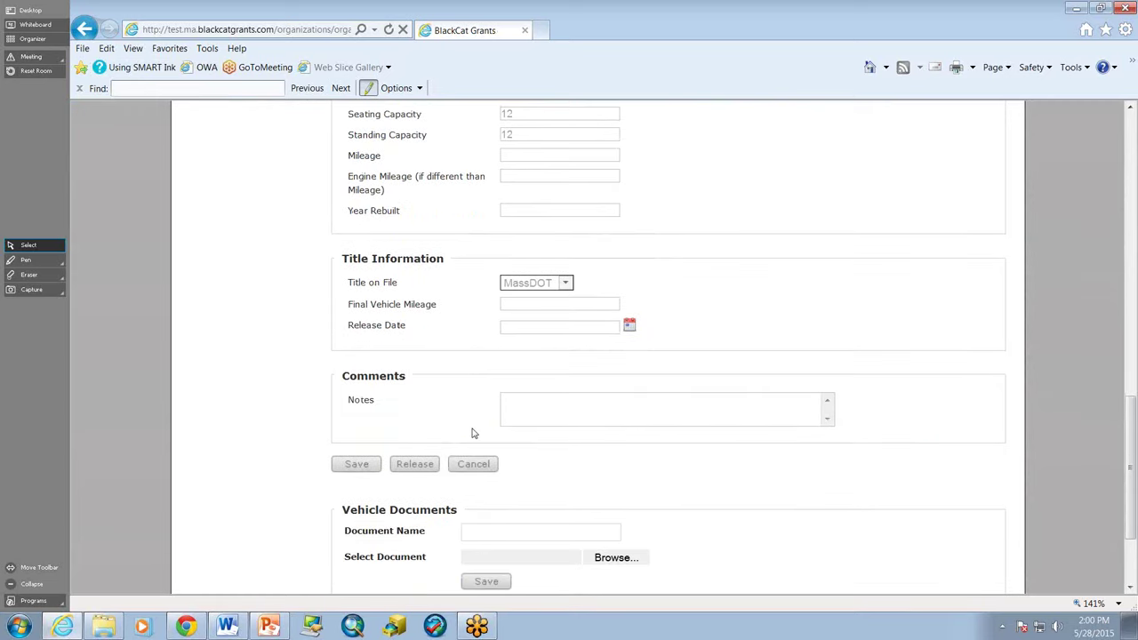
{"action": "left_click", "coordinate": [420, 467]}
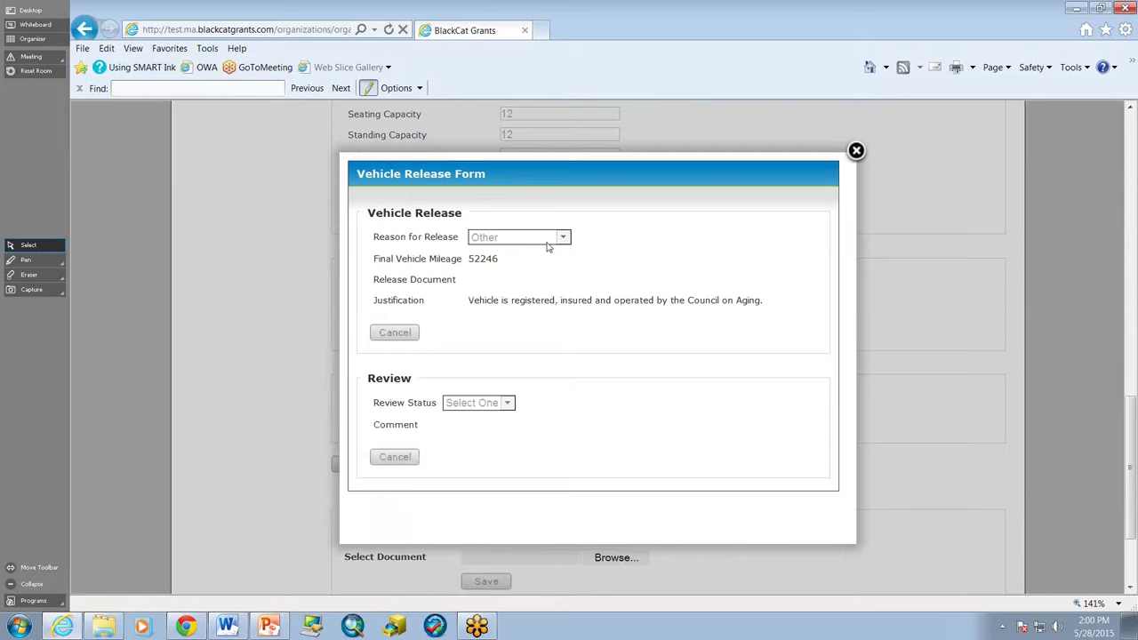
{"action": "left_click", "coordinate": [858, 155]}
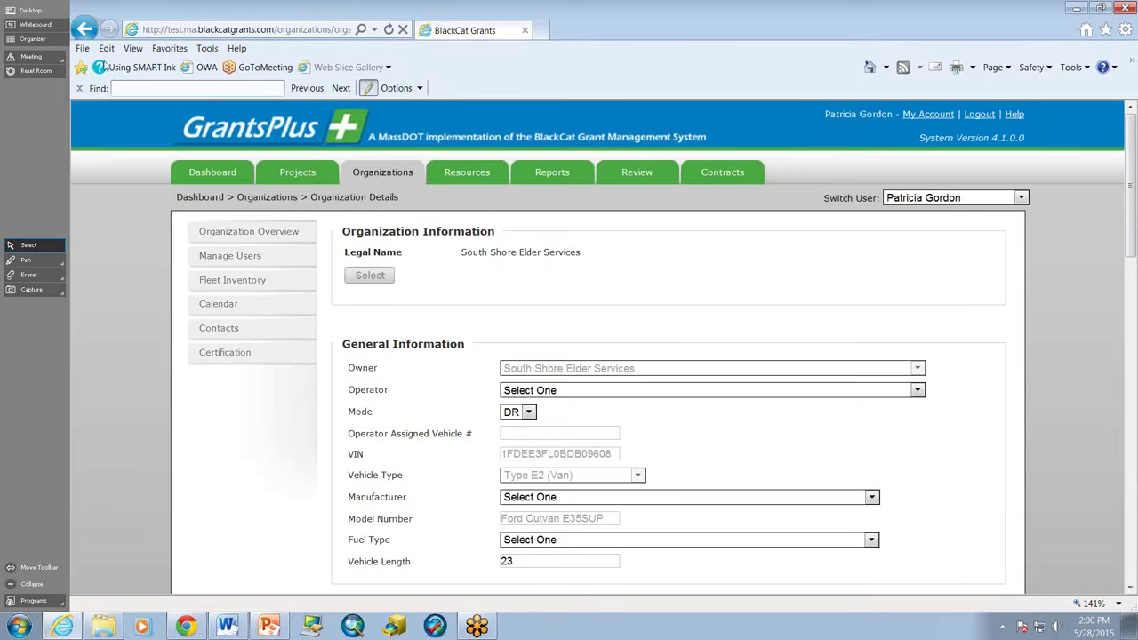
Return to the vehicle listing and open the 2012 Type E2 van operated by Weymouth Council on Aging.
{"action": "left_click", "coordinate": [80, 31]}
{"action": "left_click", "coordinate": [83, 30]}
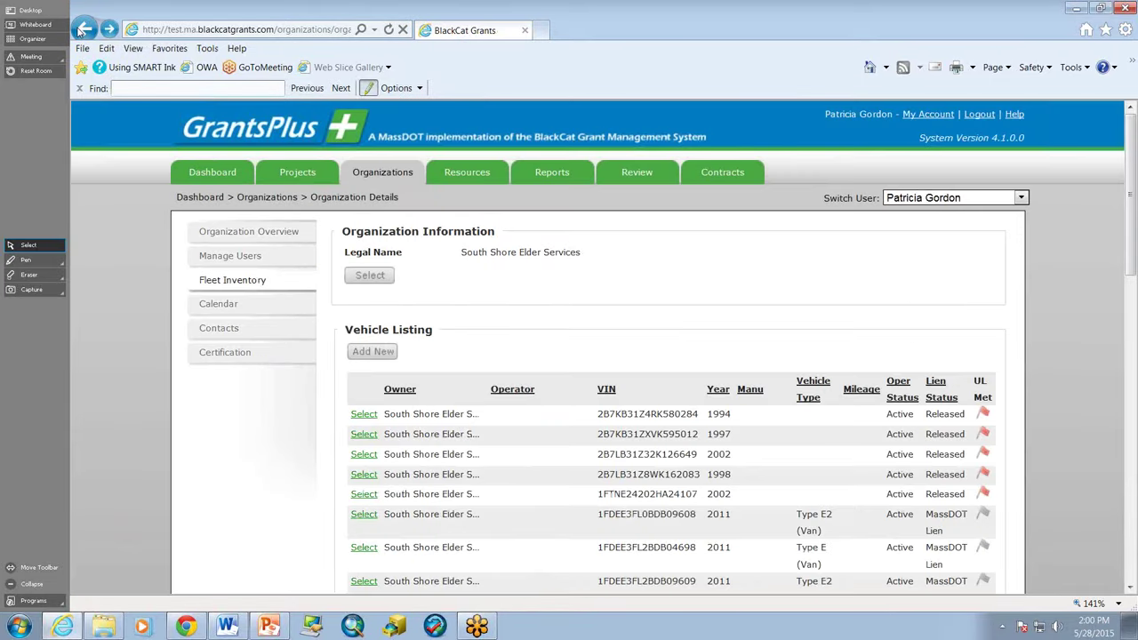
{"action": "left_click", "coordinate": [108, 30]}
{"action": "scroll", "coordinate": [898, 454], "scroll_direction": "down", "scroll_amount": 8}
{"action": "scroll", "coordinate": [898, 458], "scroll_direction": "down", "scroll_amount": 5}
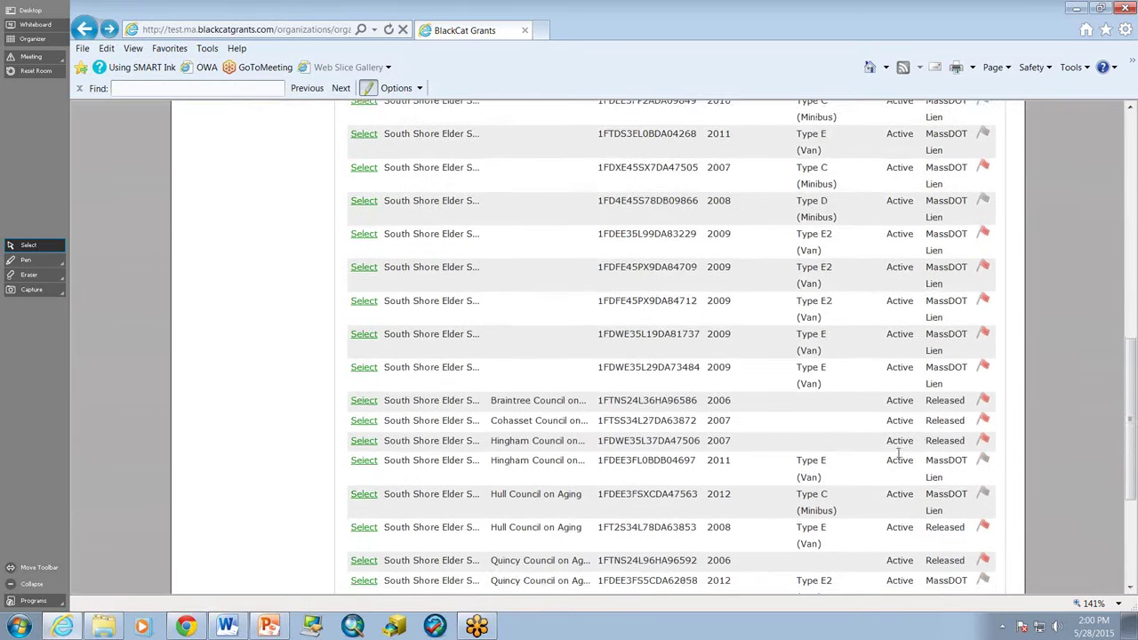
{"action": "scroll", "coordinate": [662, 402], "scroll_direction": "down", "scroll_amount": 3}
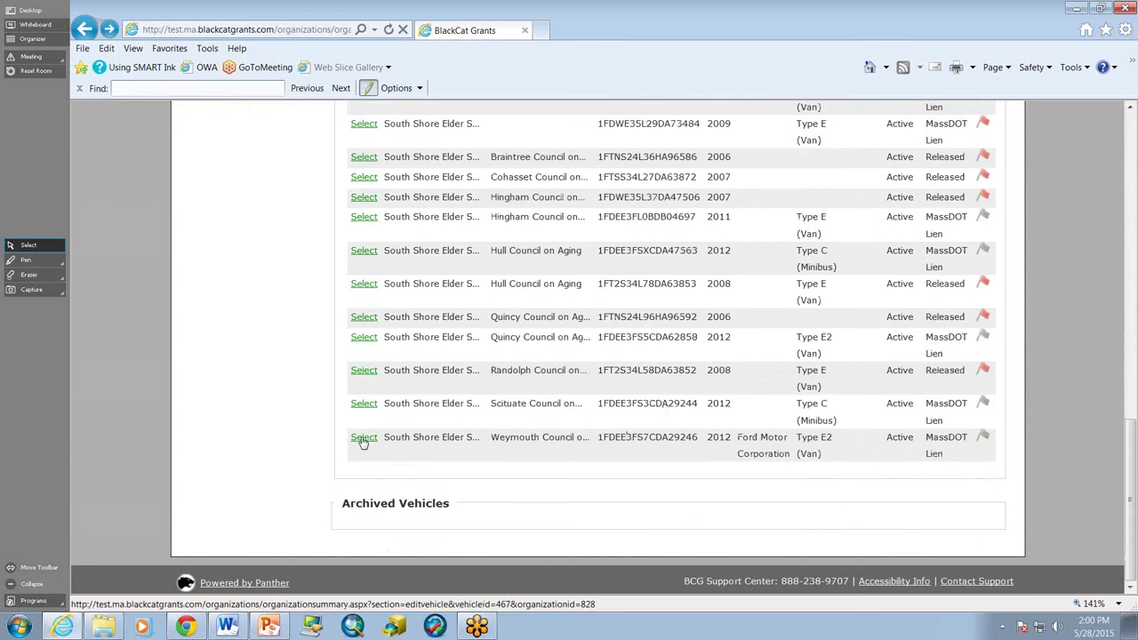
{"action": "left_click", "coordinate": [363, 437]}
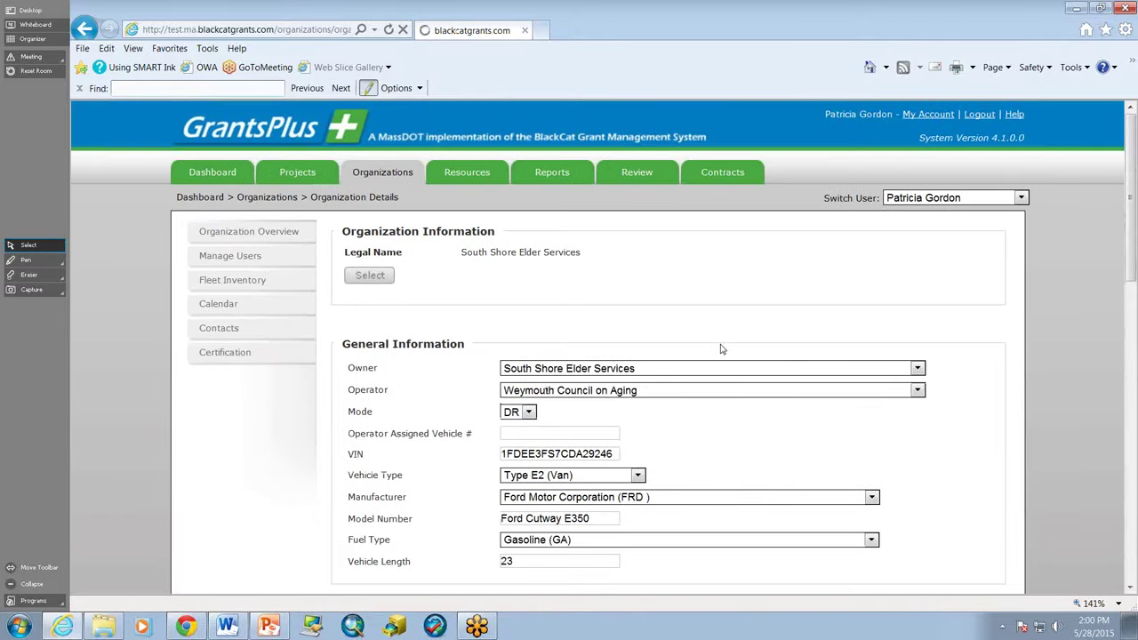
View the Vehicle Release Form of the Weymouth Council on Aging van and close it.
{"action": "scroll", "coordinate": [720, 349], "scroll_direction": "down", "scroll_amount": 5}
{"action": "scroll", "coordinate": [722, 350], "scroll_direction": "down", "scroll_amount": 5}
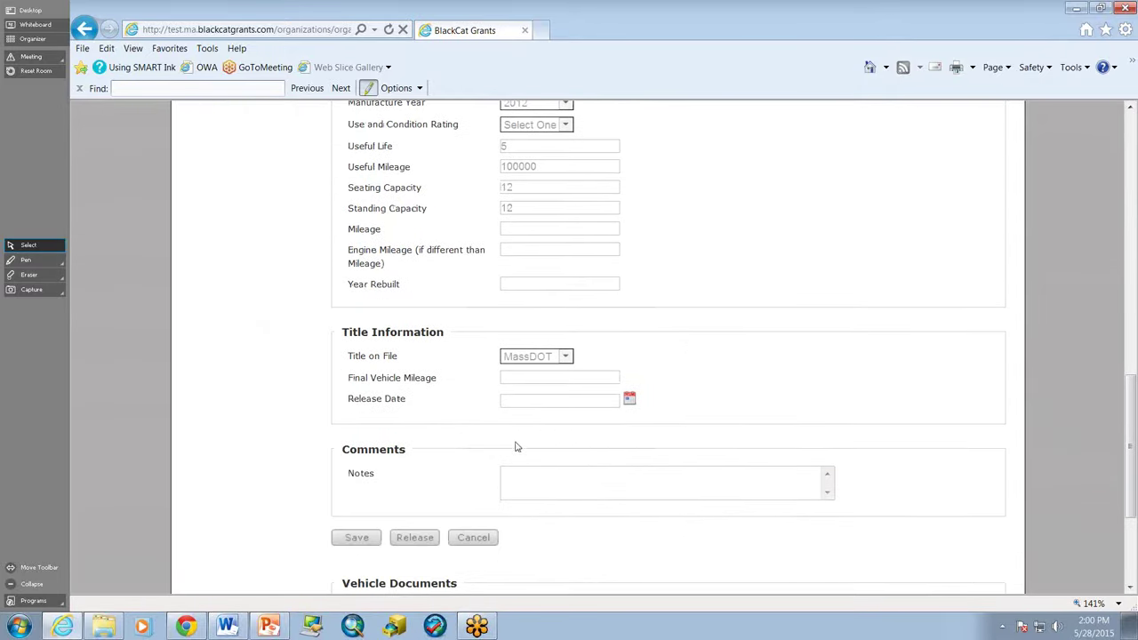
{"action": "left_click", "coordinate": [404, 540]}
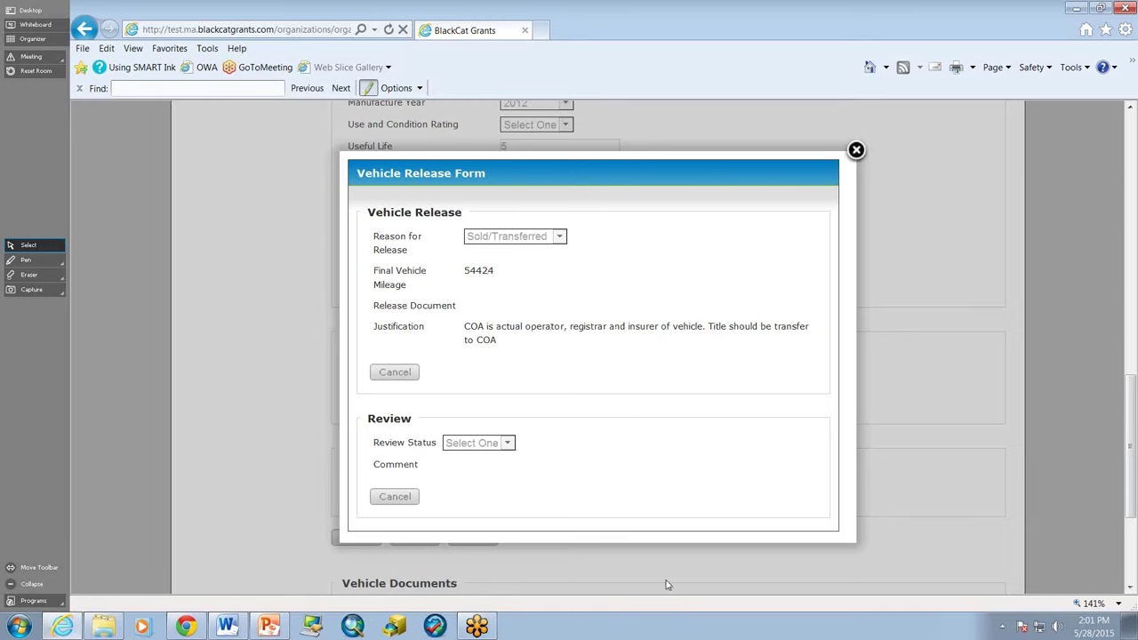
{"action": "left_click", "coordinate": [856, 150]}
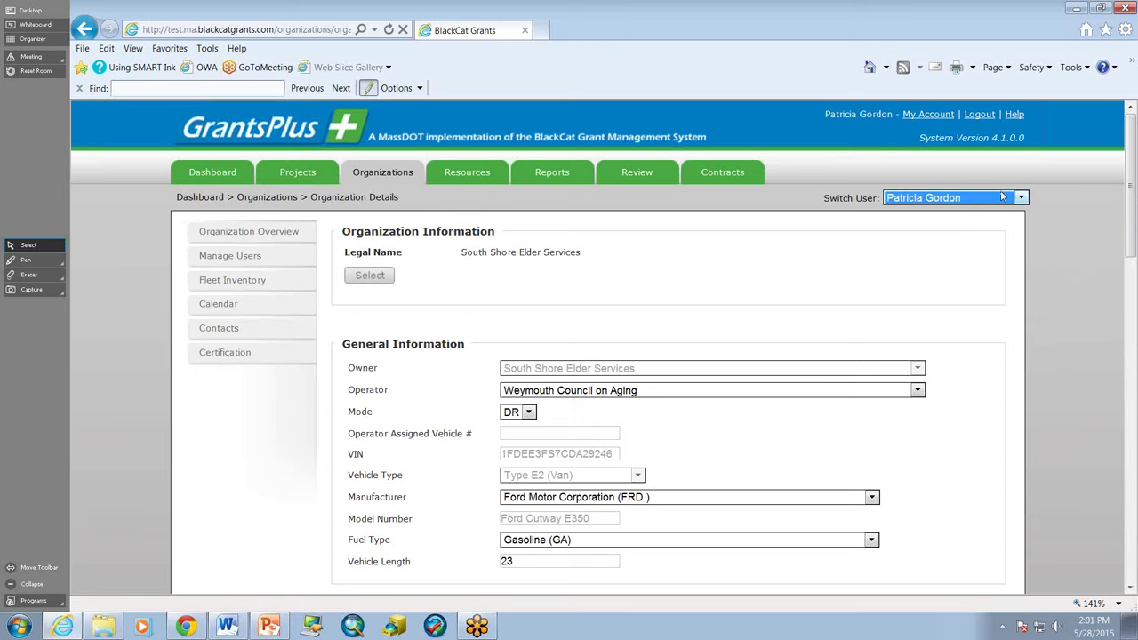
Switch to the MassDOT - Rail & Transit Division user account in GrantsPlus, and bring up the Orientation Presentation in PowerPoint.
{"action": "left_click", "coordinate": [1003, 199]}
{"action": "scroll", "coordinate": [960, 464], "scroll_direction": "down", "scroll_amount": 1}
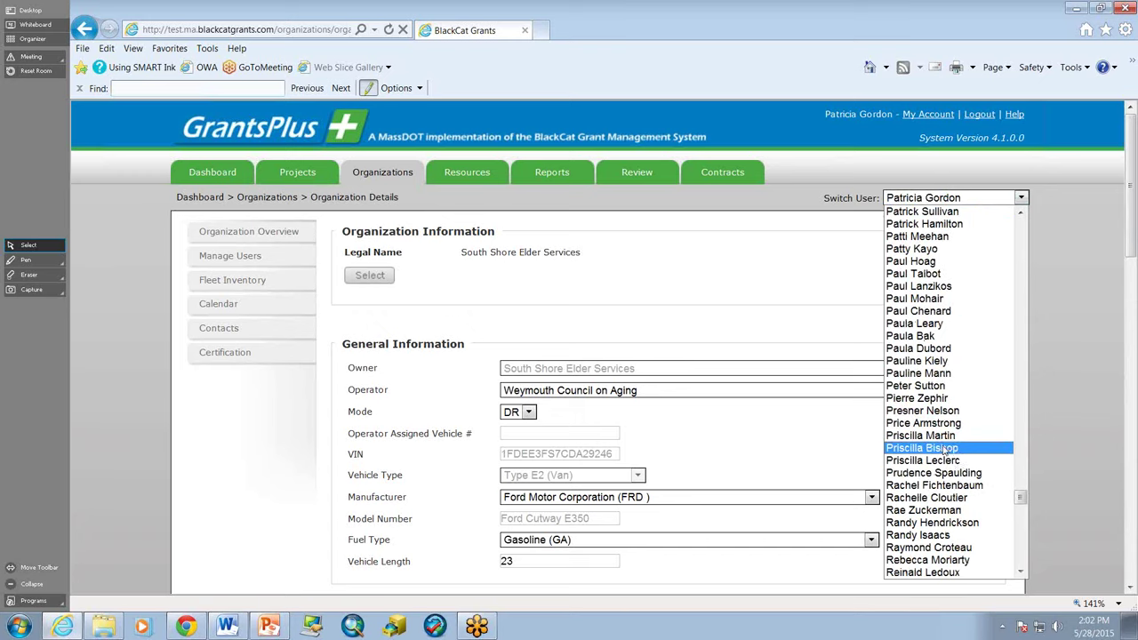
{"action": "left_click", "coordinate": [946, 427]}
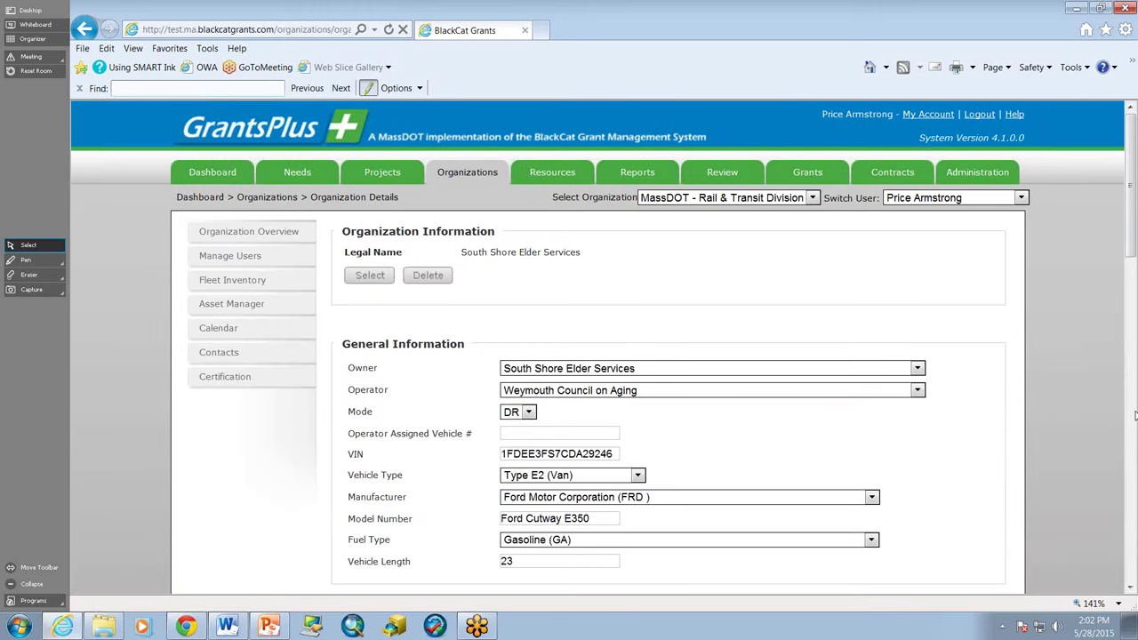
{"action": "left_click", "coordinate": [275, 627]}
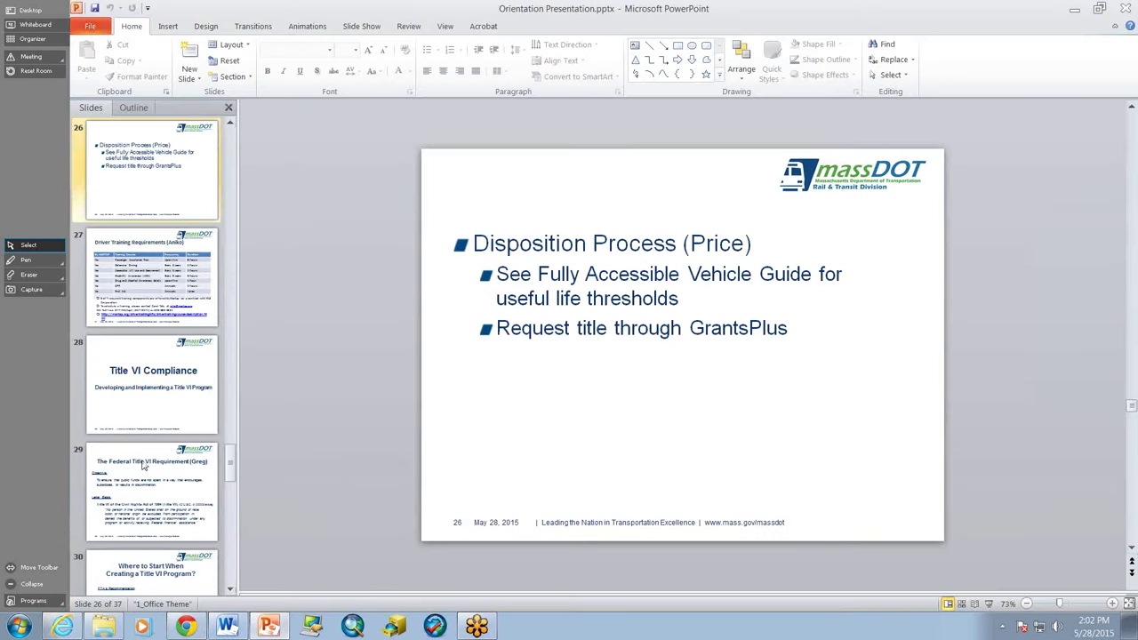
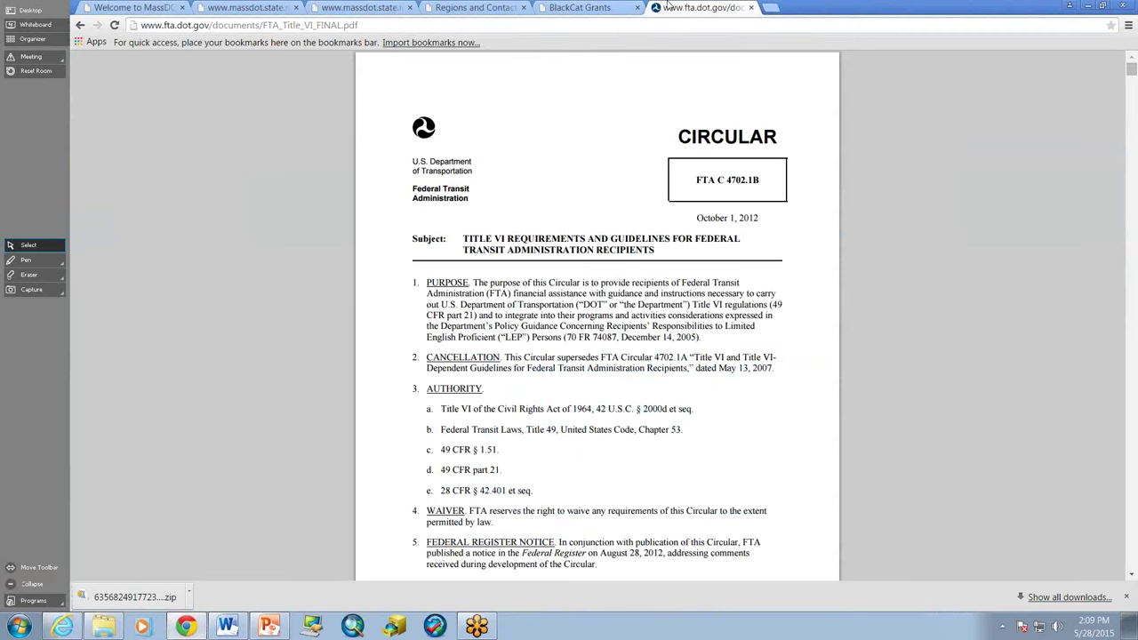
Search the web for "massdot civil rights" in a new Chrome tab and open MassDOT's Office of Civil Rights page.
{"action": "left_click", "coordinate": [772, 8]}
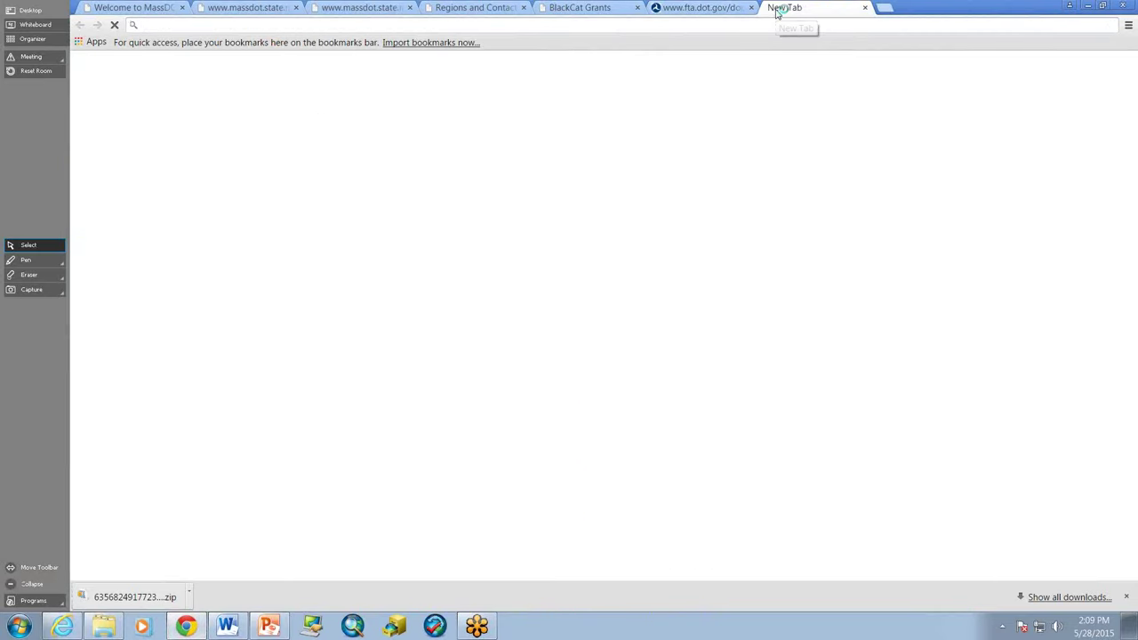
{"action": "type", "text": "massdot civil rights"}
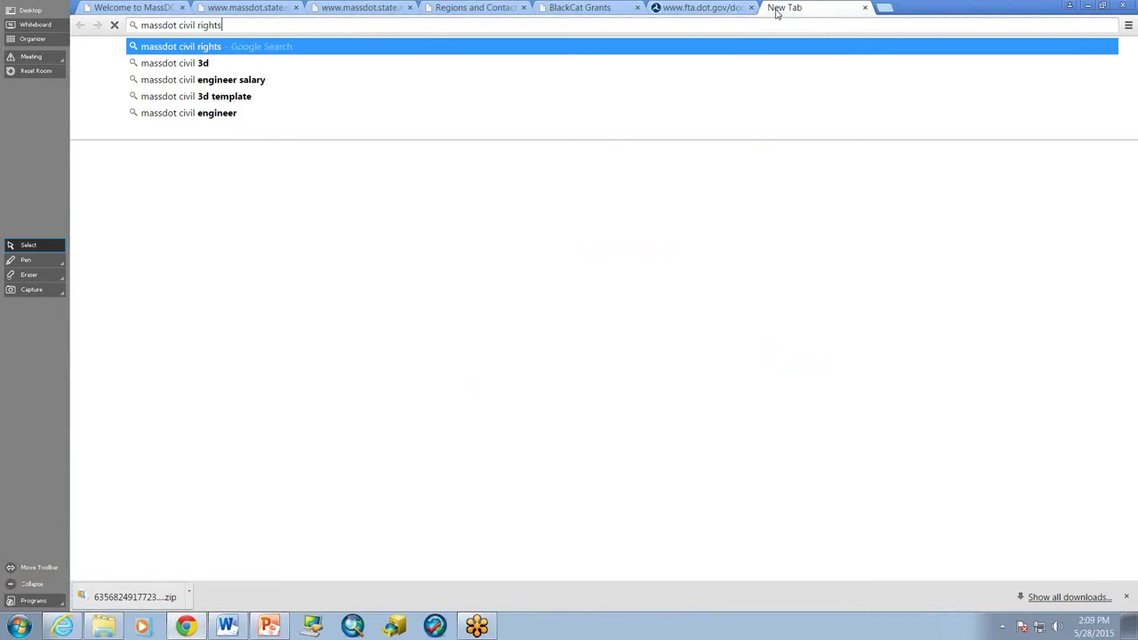
{"action": "key", "text": "Return"}
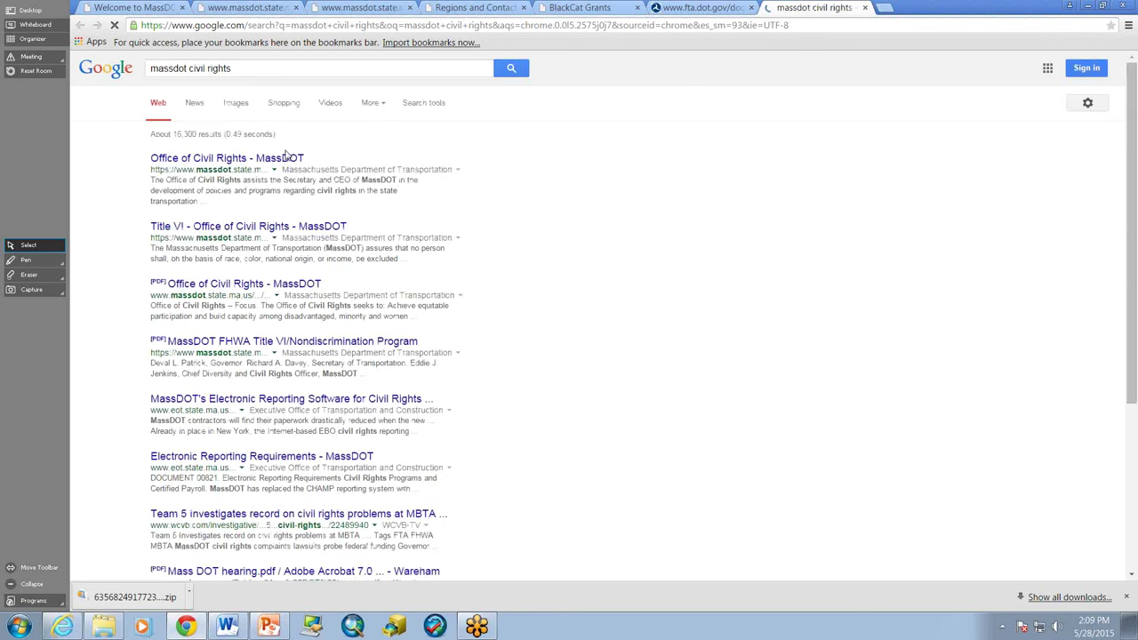
{"action": "left_click", "coordinate": [273, 160]}
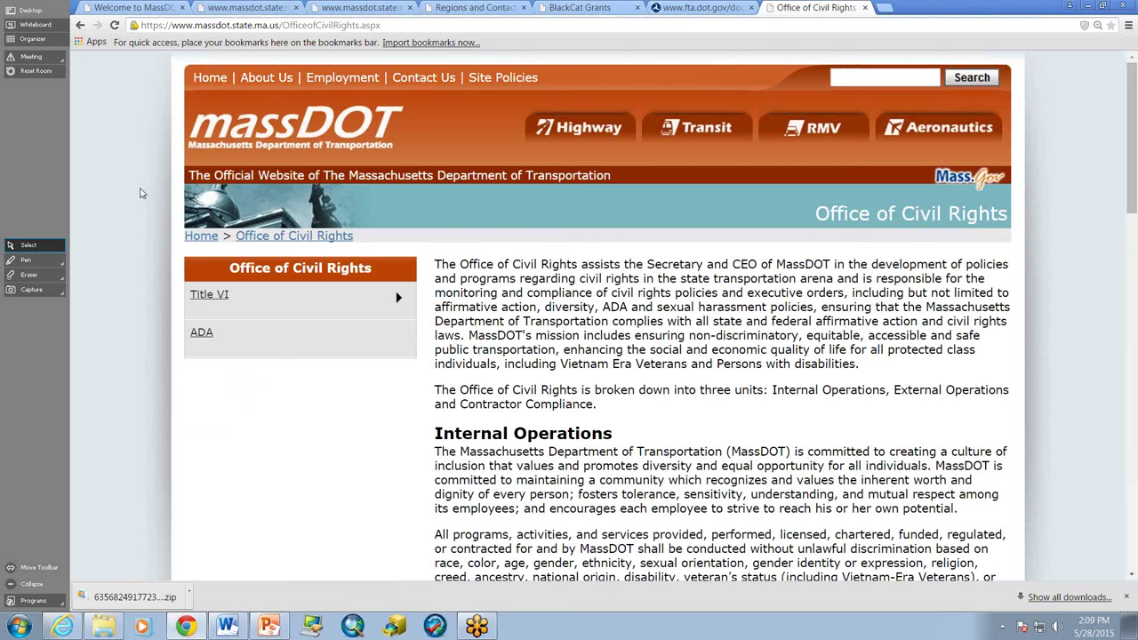
Open the FTA Program page under Title VI and examine its list of program sections and appendices.
{"action": "left_click", "coordinate": [205, 299]}
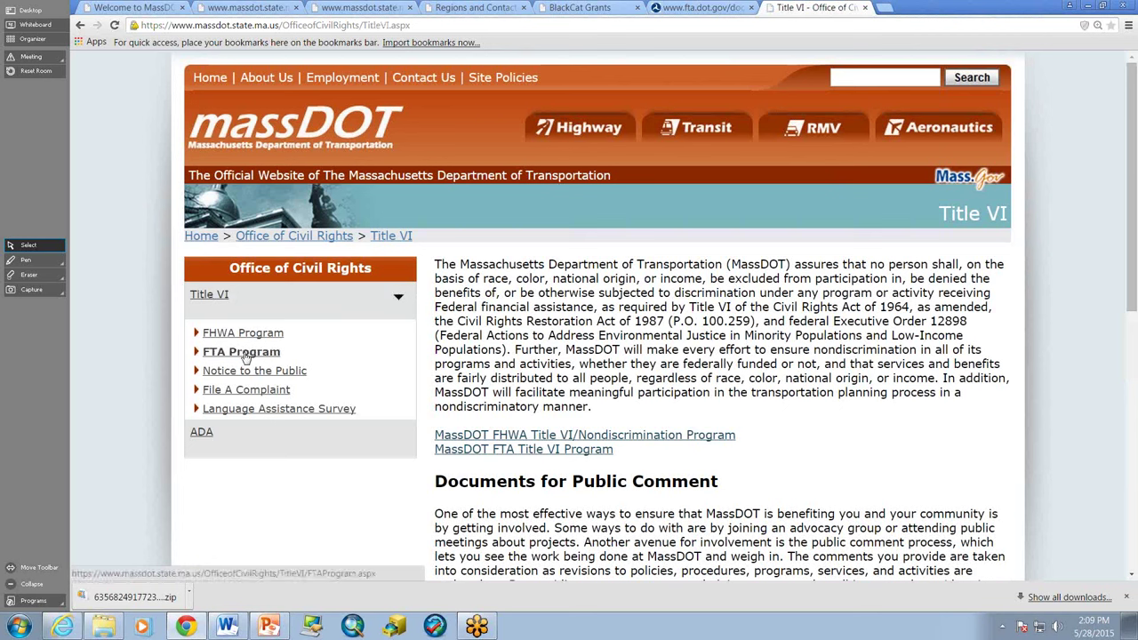
{"action": "left_click", "coordinate": [247, 356]}
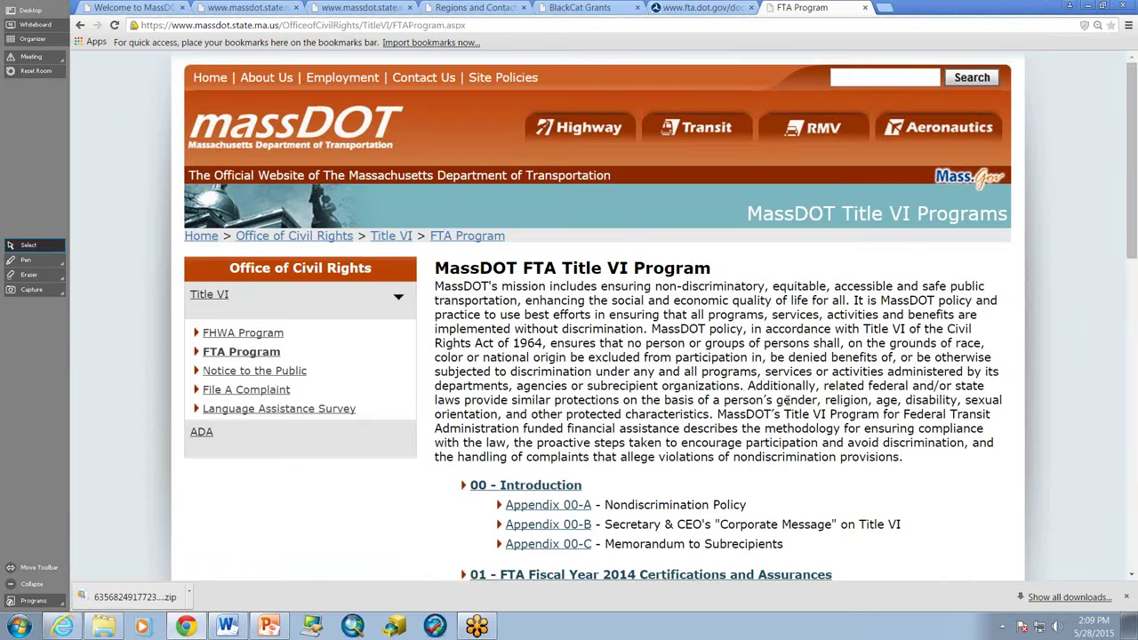
{"action": "scroll", "coordinate": [786, 356], "scroll_direction": "down", "scroll_amount": 3}
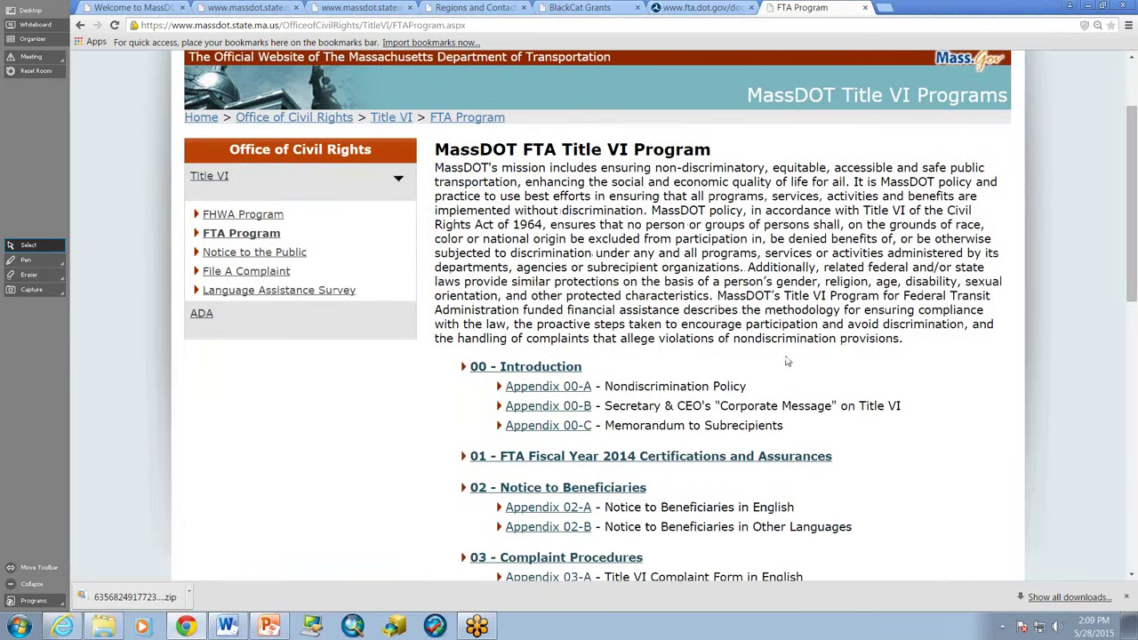
{"action": "scroll", "coordinate": [786, 360], "scroll_direction": "down", "scroll_amount": 3}
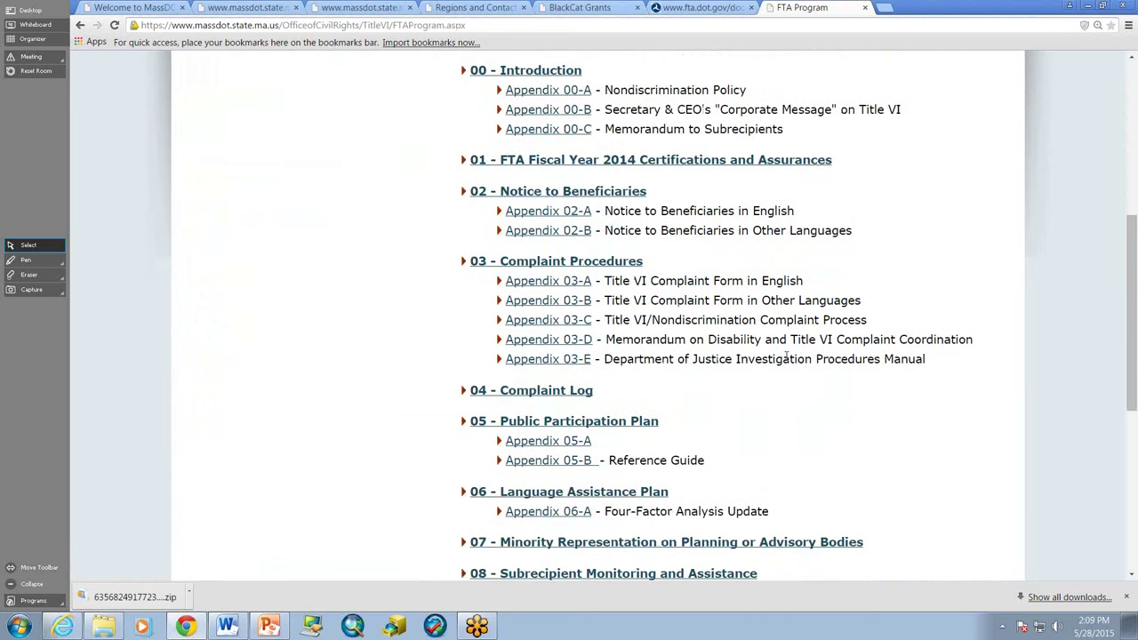
{"action": "scroll", "coordinate": [786, 360], "scroll_direction": "down", "scroll_amount": 2}
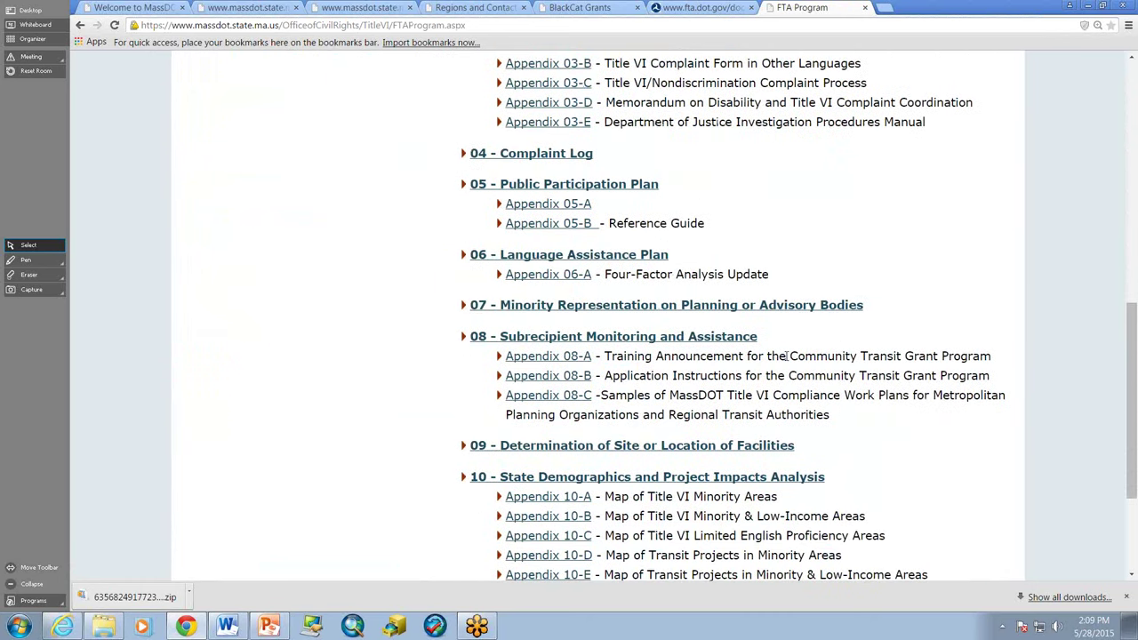
{"action": "scroll", "coordinate": [834, 365], "scroll_direction": "down", "scroll_amount": 3}
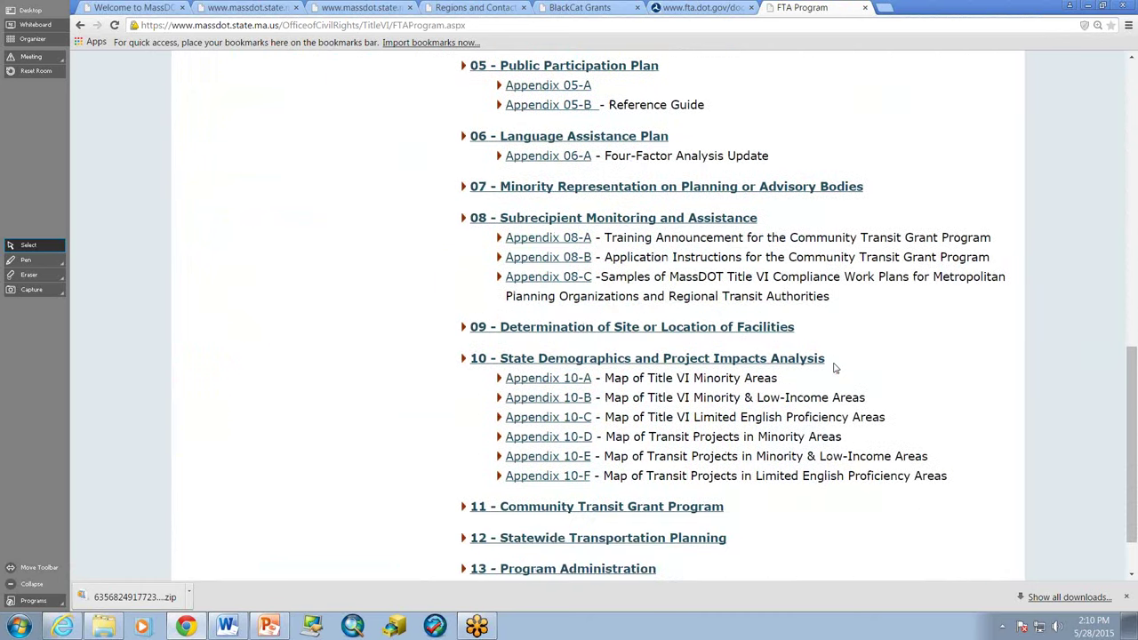
Review the MassDOT FTA Title VI Program page from its final sections back to the introduction and complaint procedures.
{"action": "scroll", "coordinate": [865, 360], "scroll_direction": "down", "scroll_amount": 1}
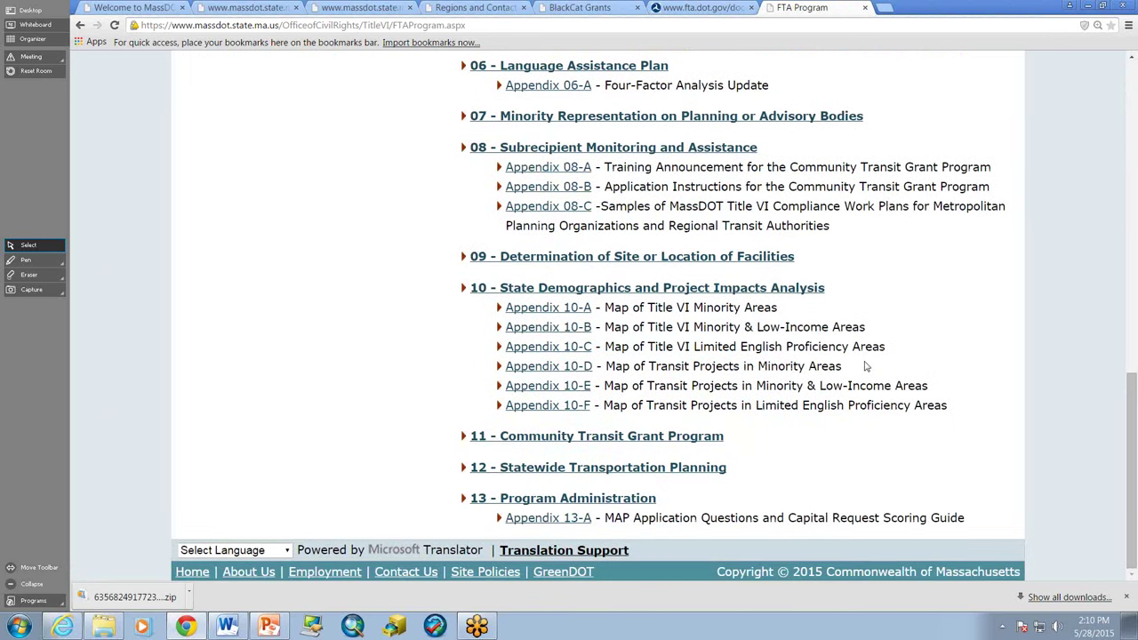
{"action": "scroll", "coordinate": [865, 365], "scroll_direction": "up", "scroll_amount": 10}
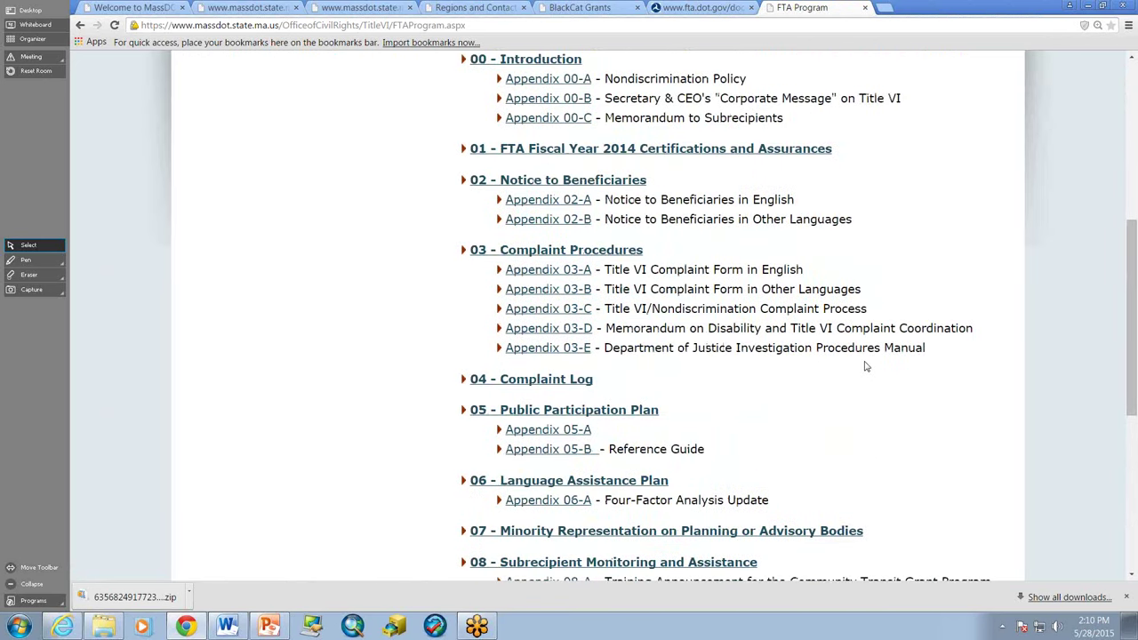
{"action": "scroll", "coordinate": [865, 366], "scroll_direction": "up", "scroll_amount": 4}
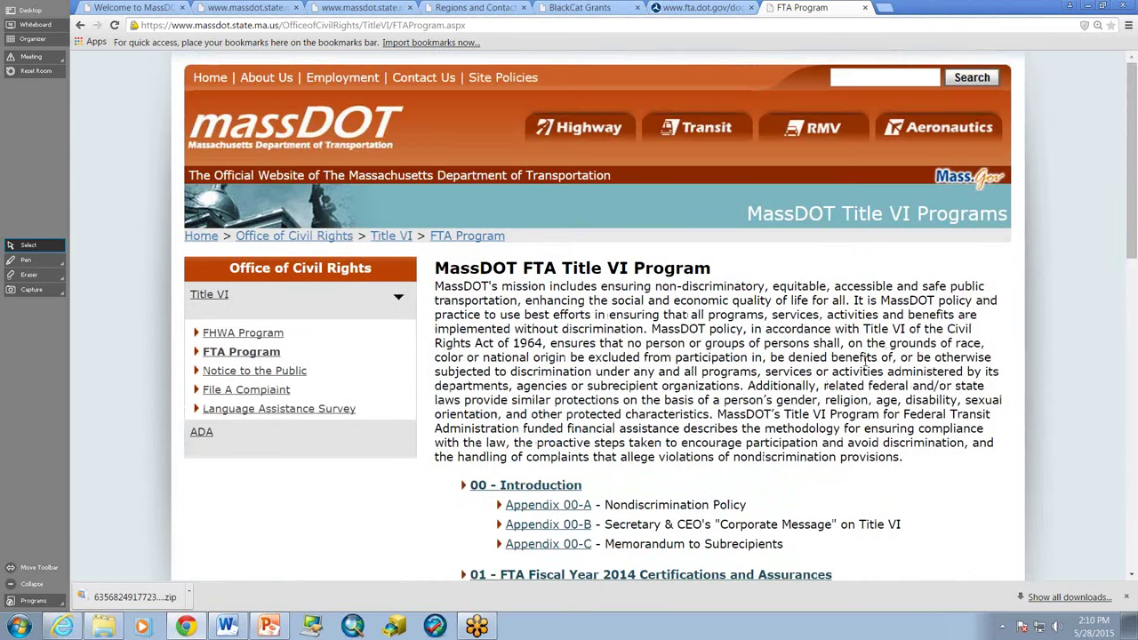
{"action": "scroll", "coordinate": [865, 363], "scroll_direction": "down", "scroll_amount": 1}
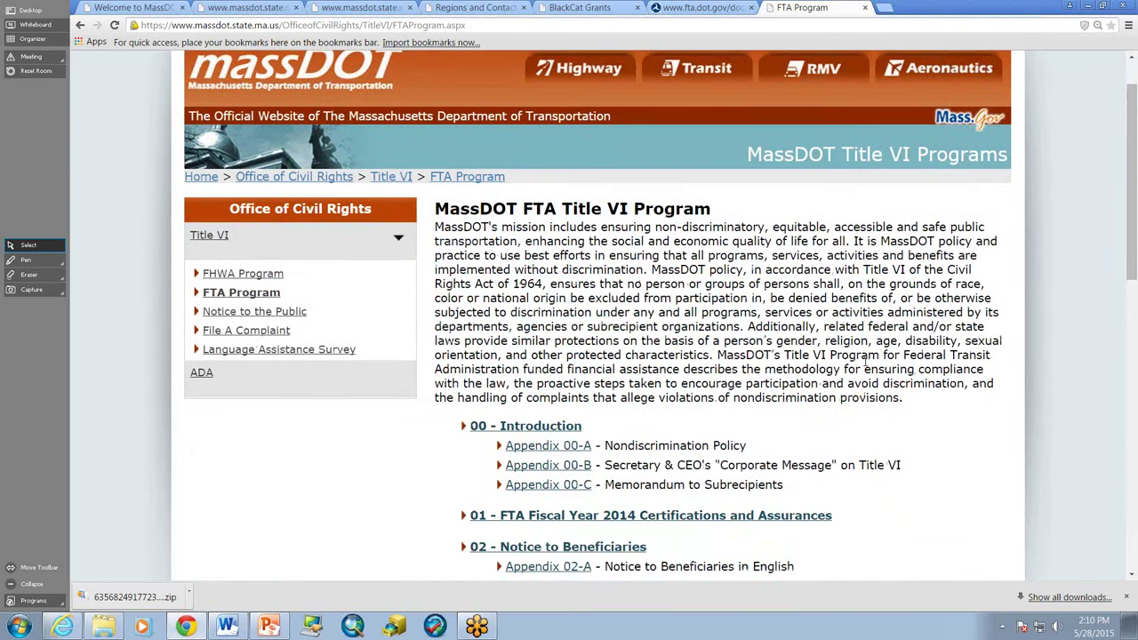
{"action": "scroll", "coordinate": [865, 360], "scroll_direction": "down", "scroll_amount": 2}
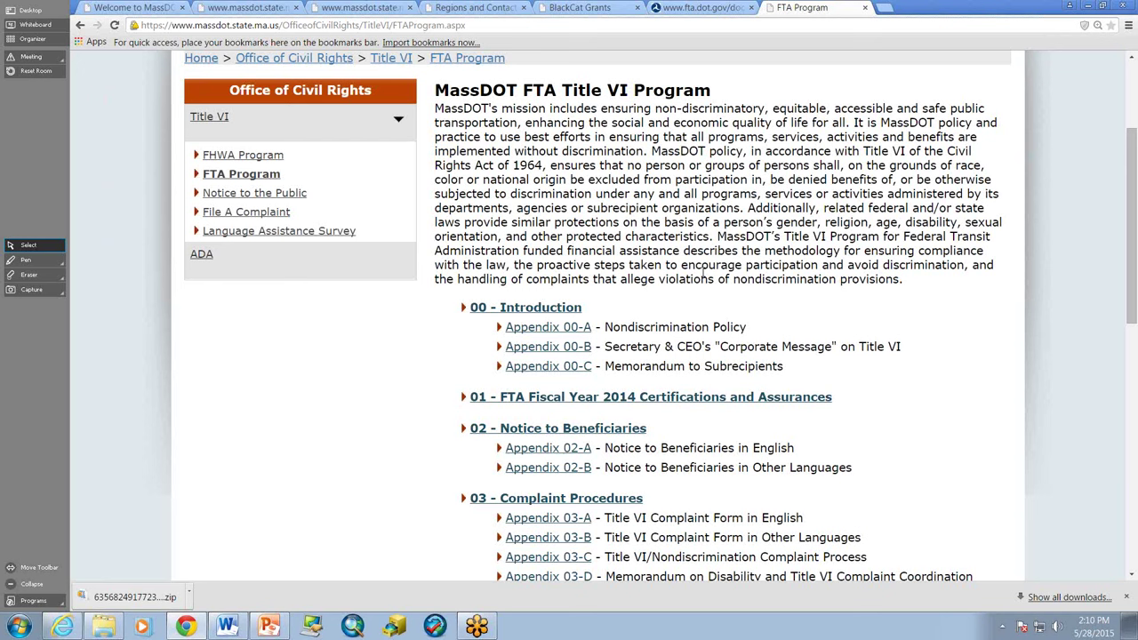
Return to the BlackCat Grants Global Resources page and open the 2015 Subrecipient Program Development folder in the downloaded zip.
{"action": "left_click", "coordinate": [573, 11]}
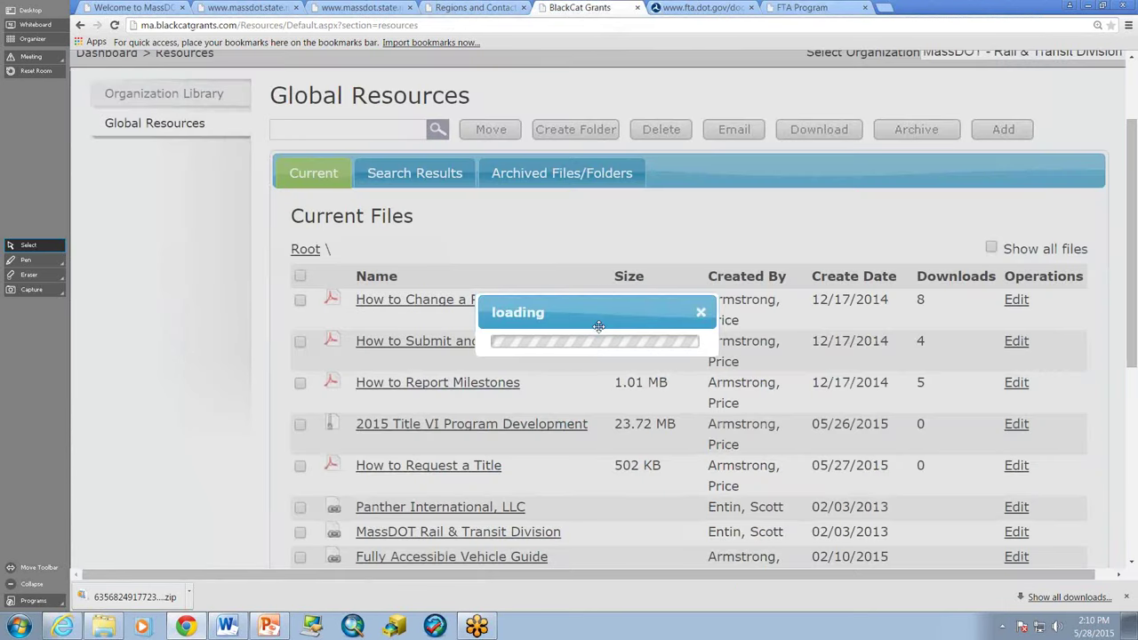
{"action": "left_click", "coordinate": [702, 319]}
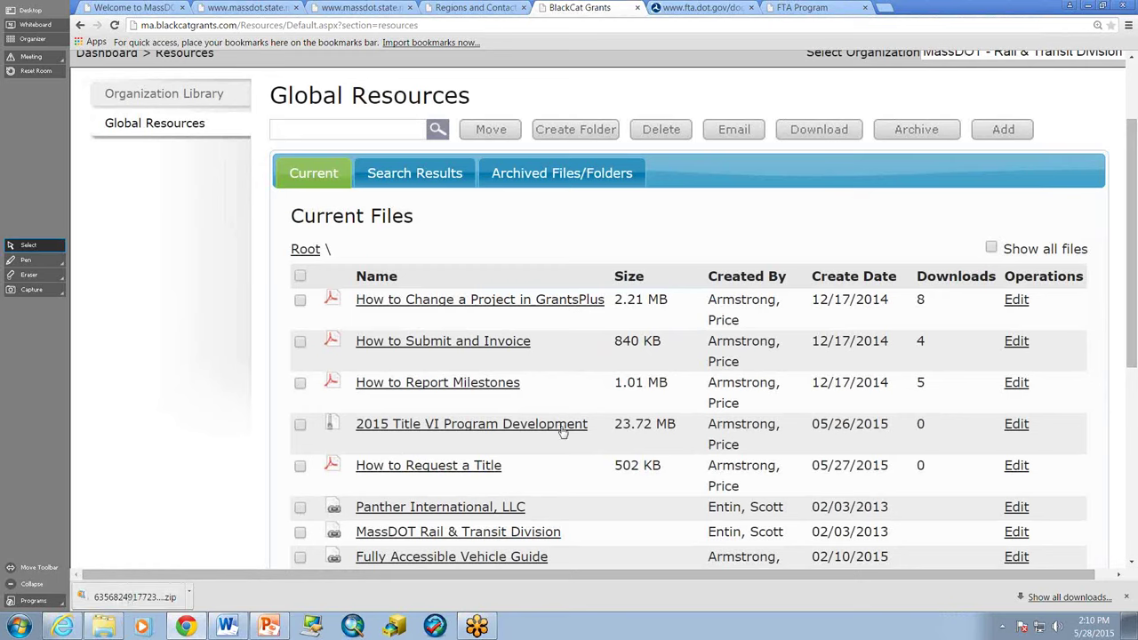
{"action": "left_click", "coordinate": [127, 596]}
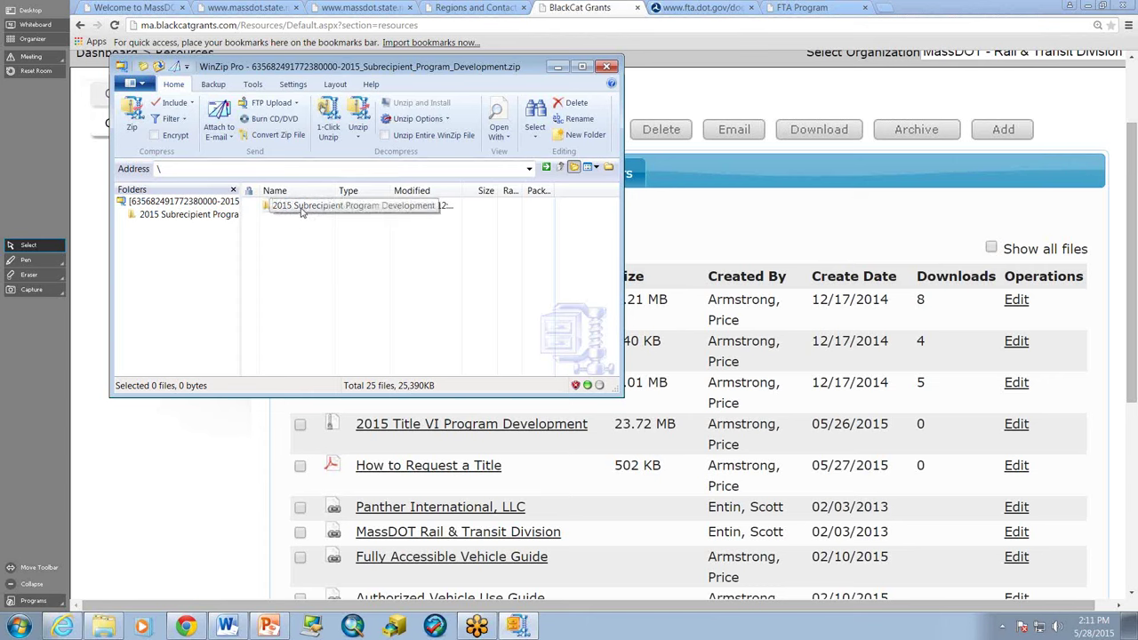
{"action": "left_click", "coordinate": [300, 210]}
{"action": "double_click", "coordinate": [301, 209]}
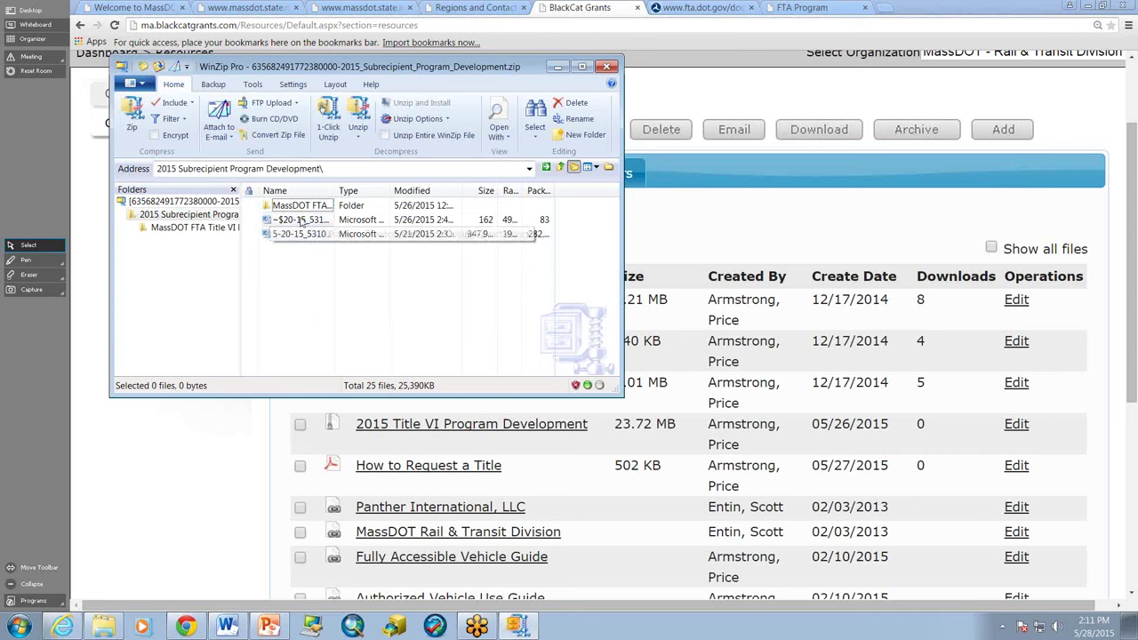
Open the 5-20-15_5310 Program Development Guide Outline - Draft 4 document from the archive and bring it up in Word.
{"action": "double_click", "coordinate": [305, 235]}
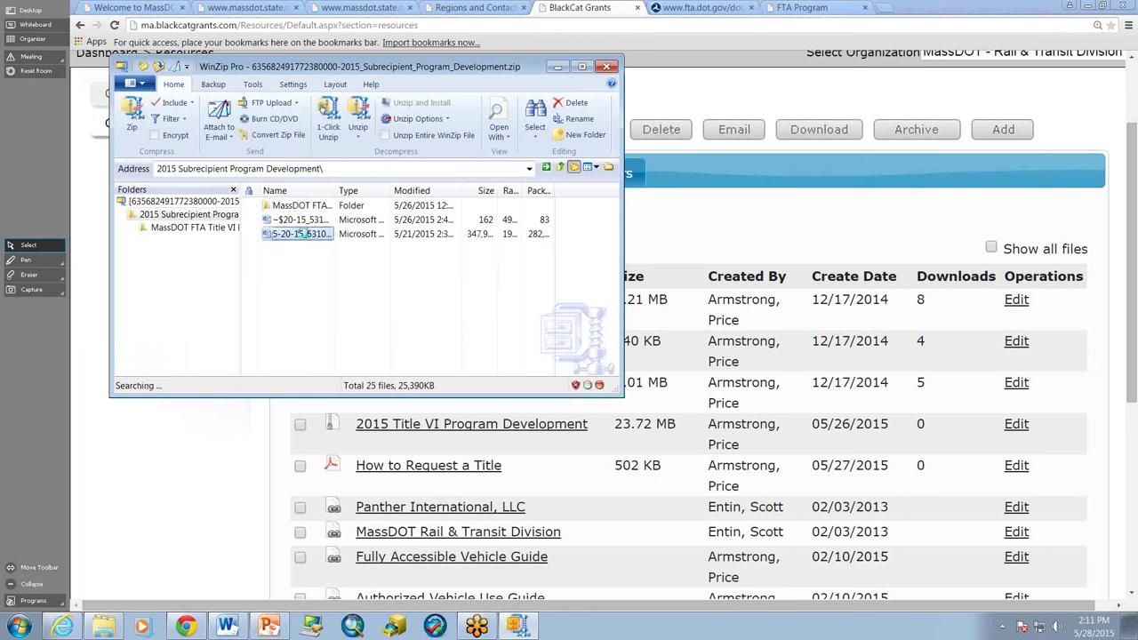
{"action": "left_click", "coordinate": [648, 315]}
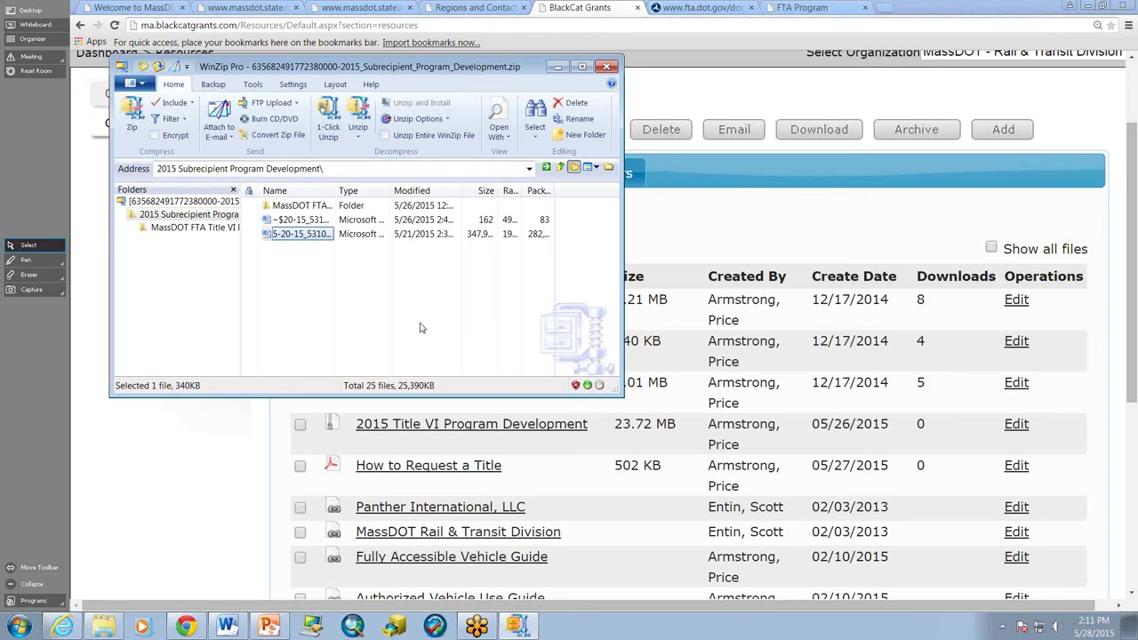
{"action": "left_click", "coordinate": [227, 626]}
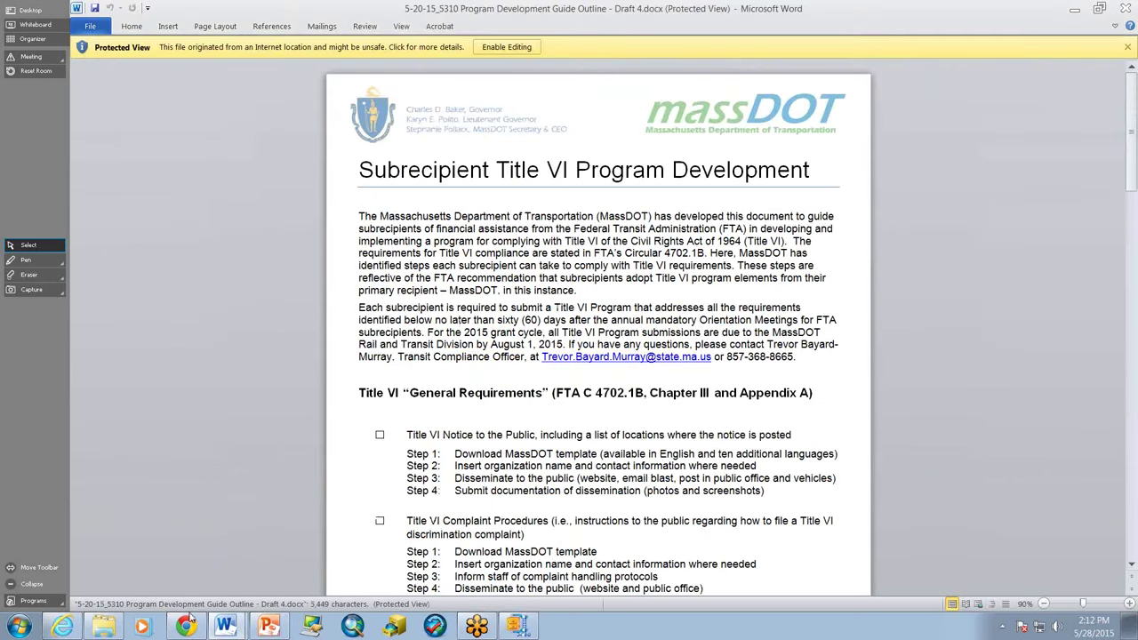
Switch to Chrome, bring up the FTA C 4702.1B Title VI circular PDF and enlarge it to 150%.
{"action": "left_click", "coordinate": [186, 625]}
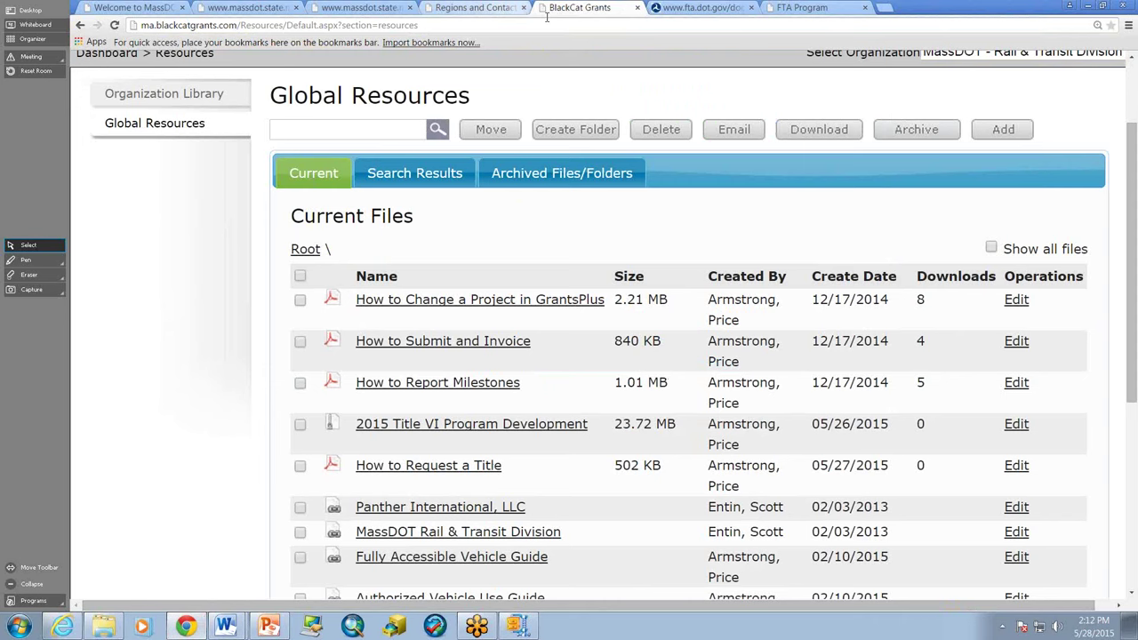
{"action": "left_click", "coordinate": [698, 8]}
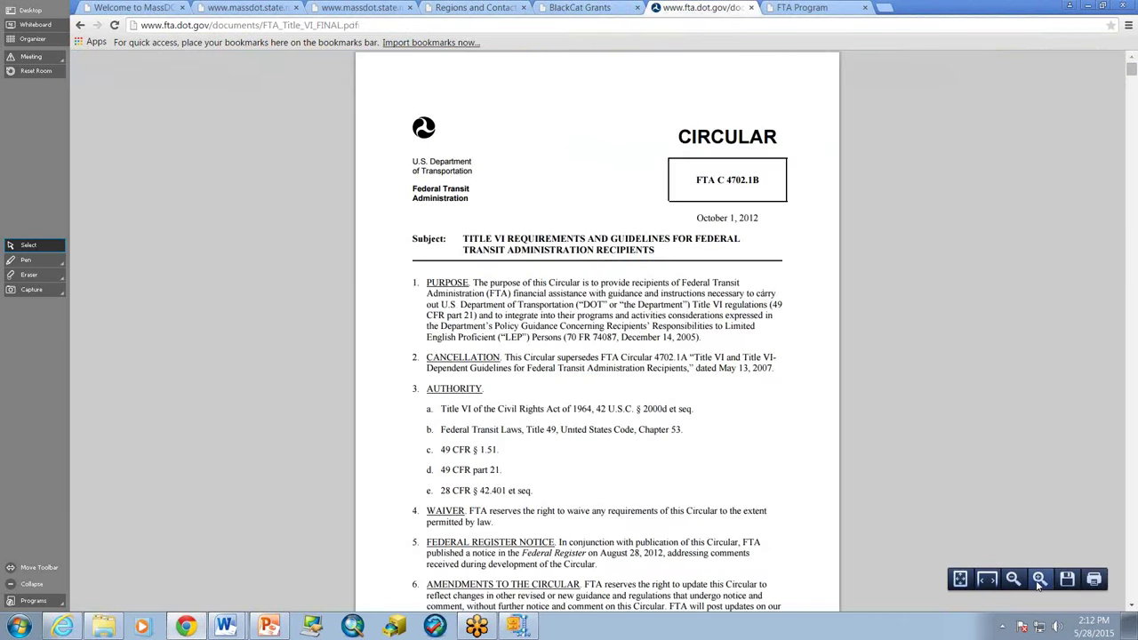
{"action": "left_click", "coordinate": [1039, 580]}
{"action": "left_click", "coordinate": [1040, 580]}
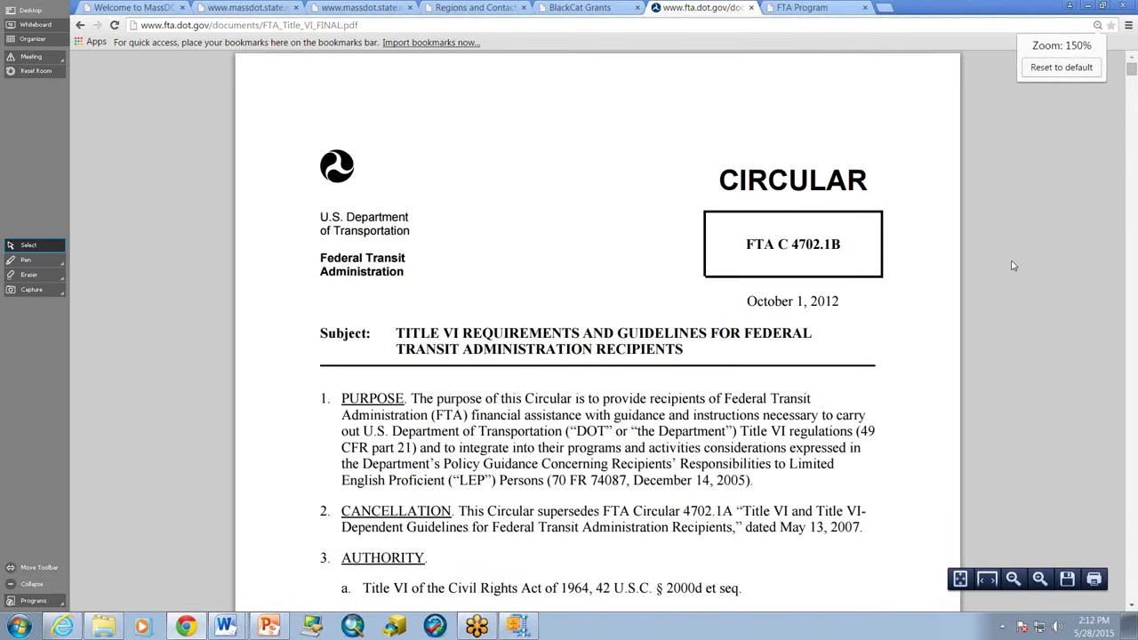
Find Appendix A, the Title VI Program Checklist, in the FTA circular.
{"action": "left_click", "coordinate": [1131, 113]}
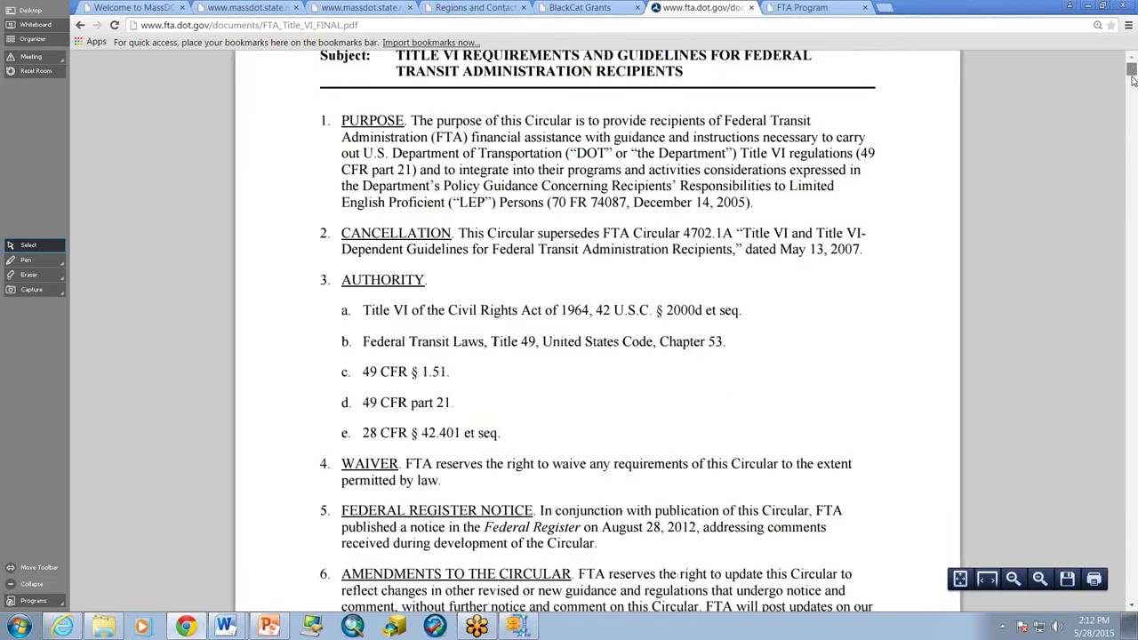
{"action": "left_click_drag", "start_coordinate": [1131, 113], "coordinate": [1126, 351]}
{"action": "scroll", "coordinate": [1030, 310], "scroll_direction": "up", "scroll_amount": 5}
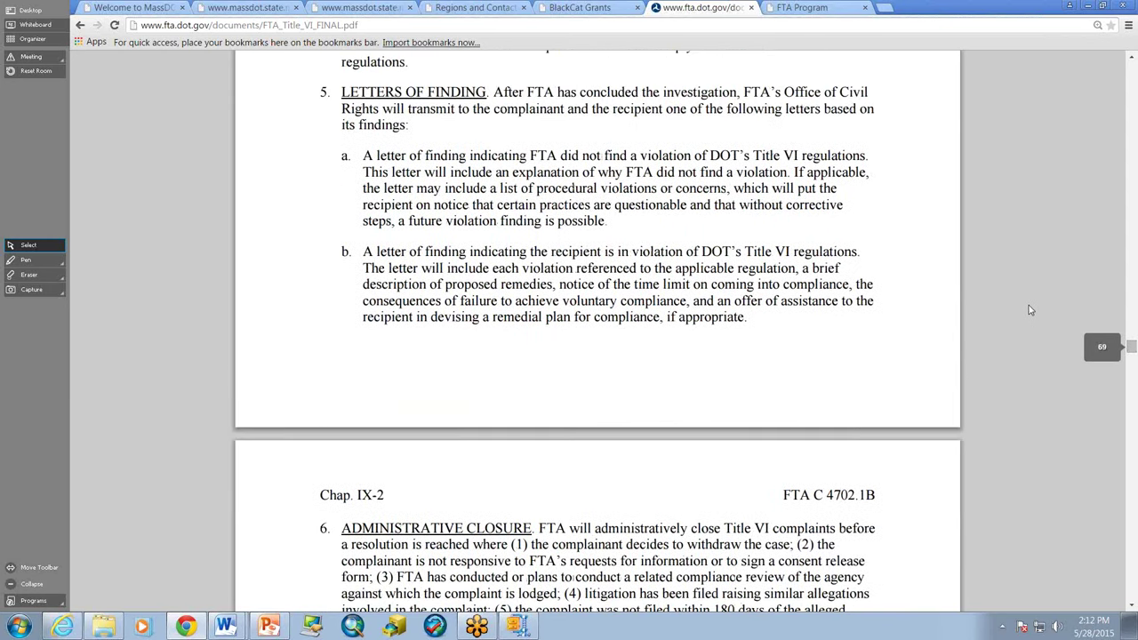
{"action": "scroll", "coordinate": [1029, 310], "scroll_direction": "down", "scroll_amount": 10}
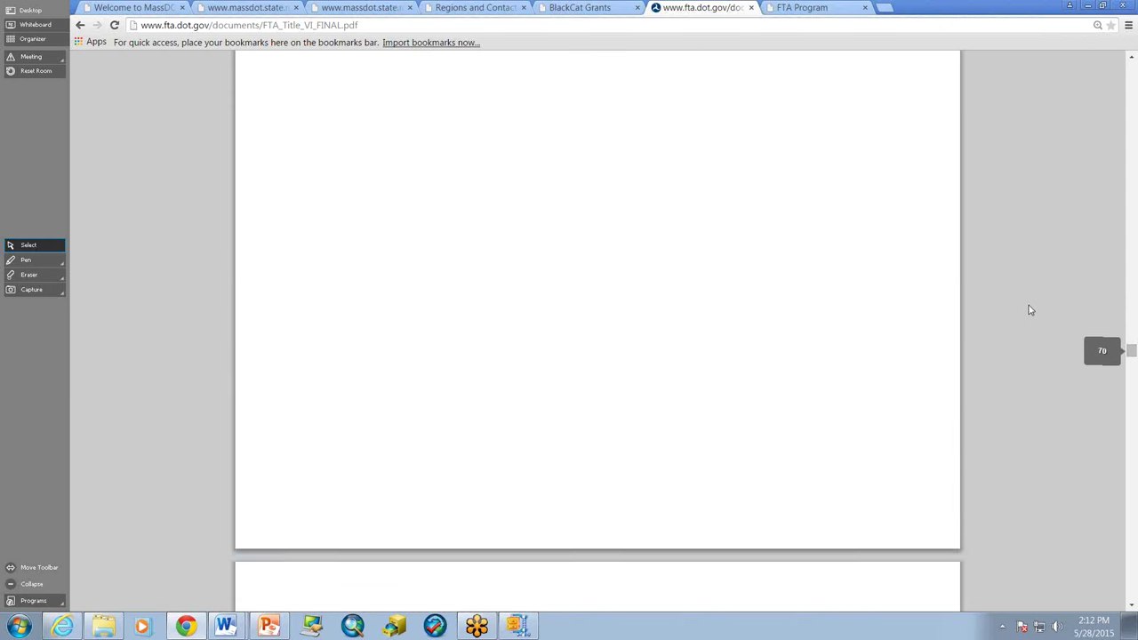
{"action": "scroll", "coordinate": [1030, 310], "scroll_direction": "down", "scroll_amount": 15}
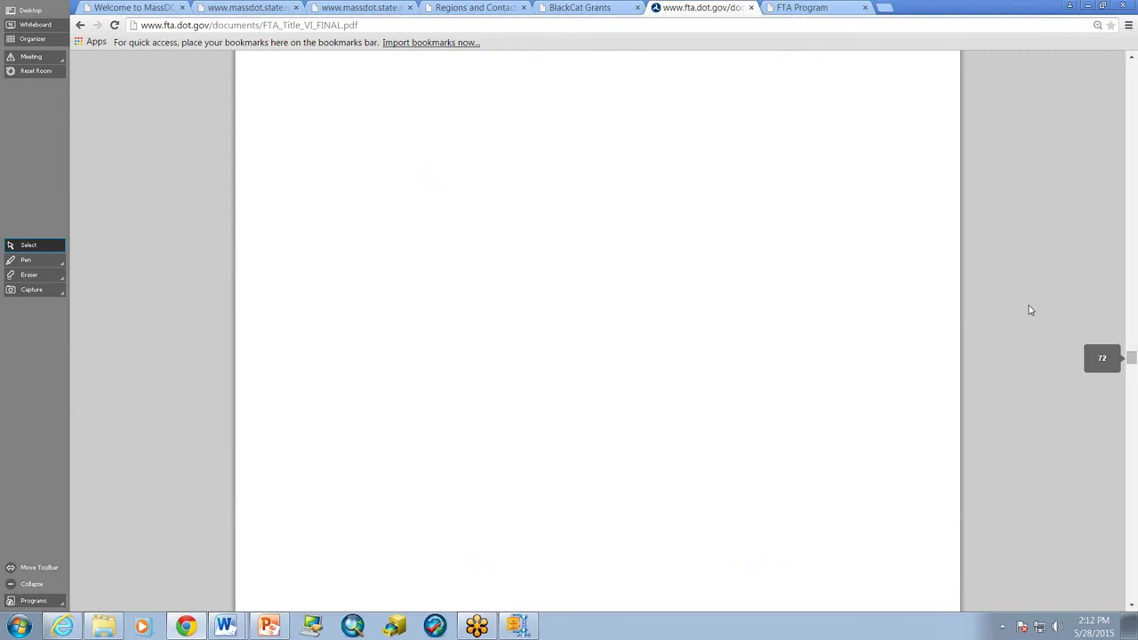
{"action": "scroll", "coordinate": [1029, 309], "scroll_direction": "down", "scroll_amount": 3}
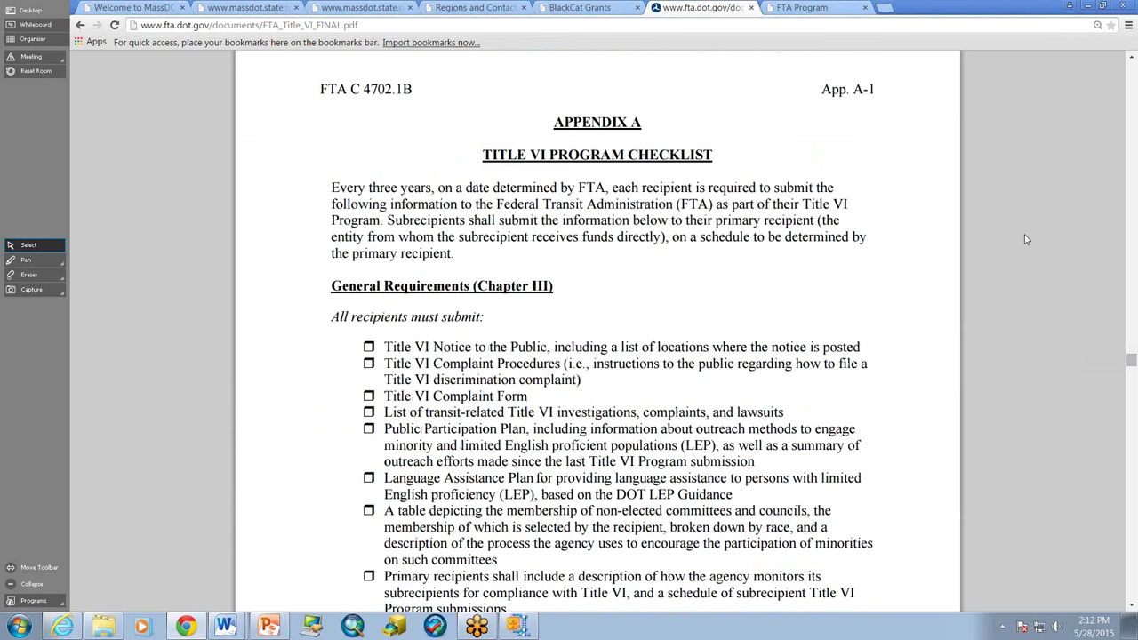
Examine the General Requirements and Requirements of Transit Providers lists in the Appendix A checklist.
{"action": "scroll", "coordinate": [1027, 239], "scroll_direction": "down", "scroll_amount": 2}
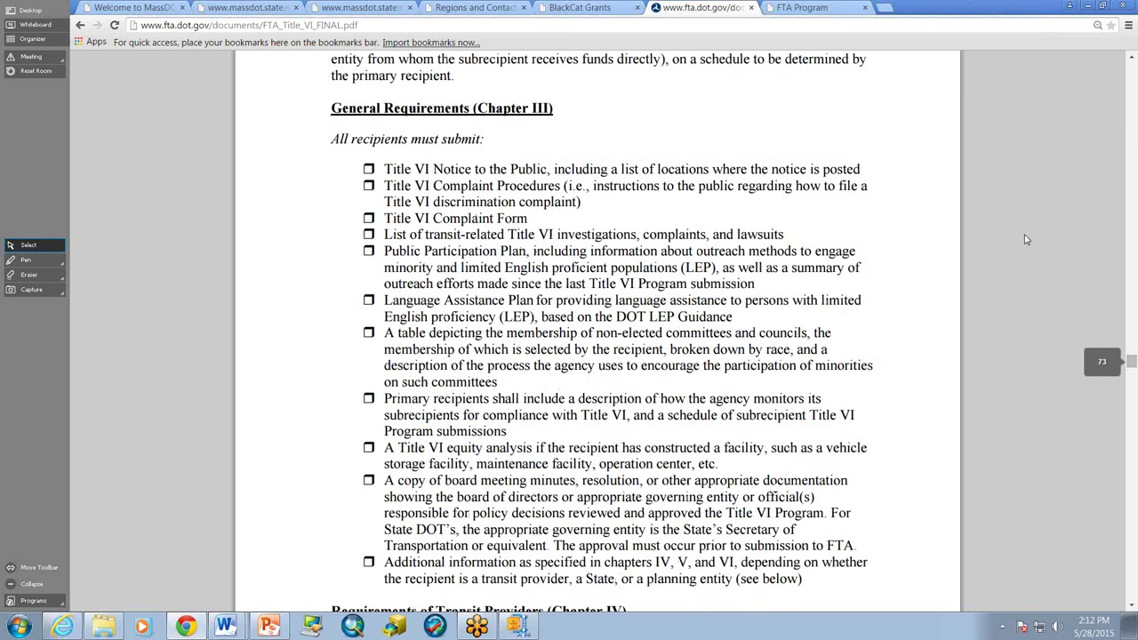
{"action": "scroll", "coordinate": [1027, 240], "scroll_direction": "down", "scroll_amount": 1}
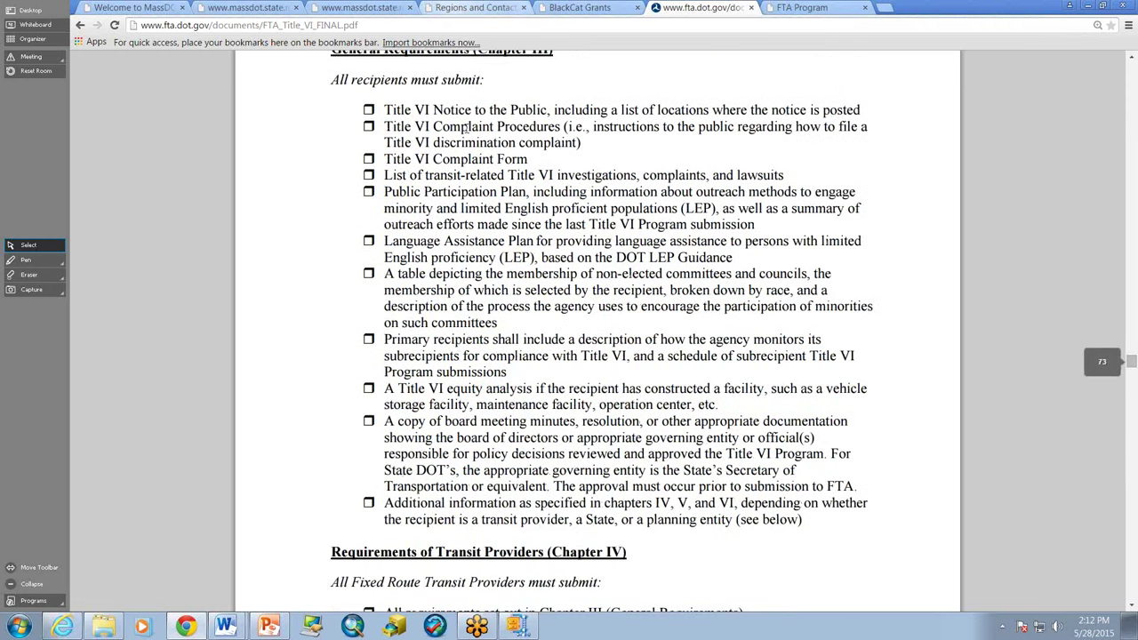
{"action": "scroll", "coordinate": [467, 133], "scroll_direction": "up", "scroll_amount": 1}
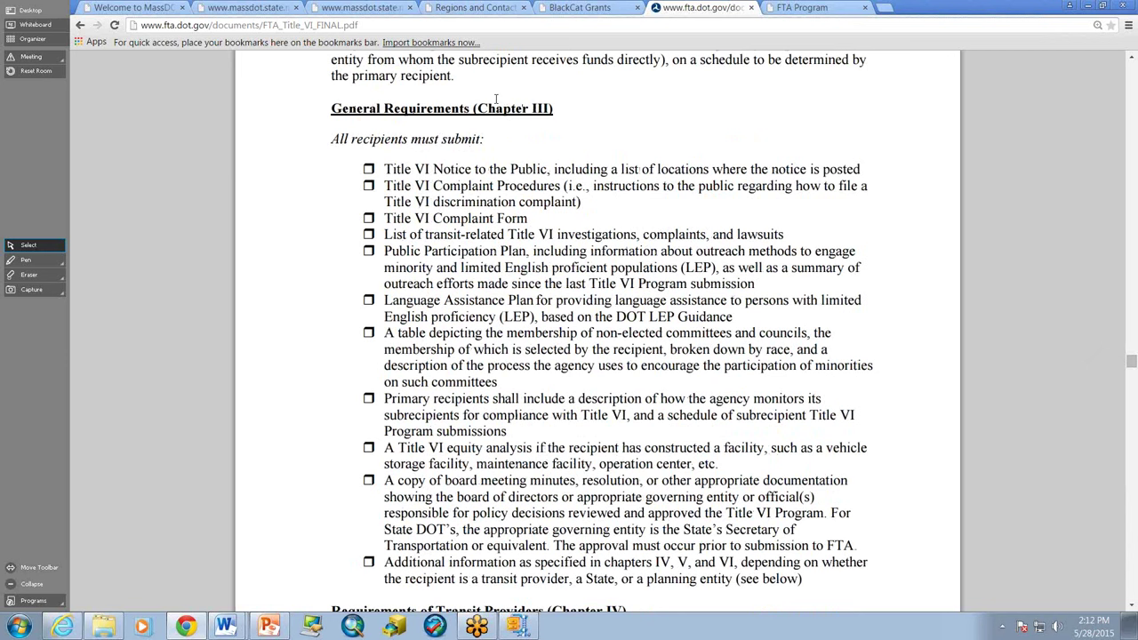
{"action": "scroll", "coordinate": [495, 119], "scroll_direction": "down", "scroll_amount": 1}
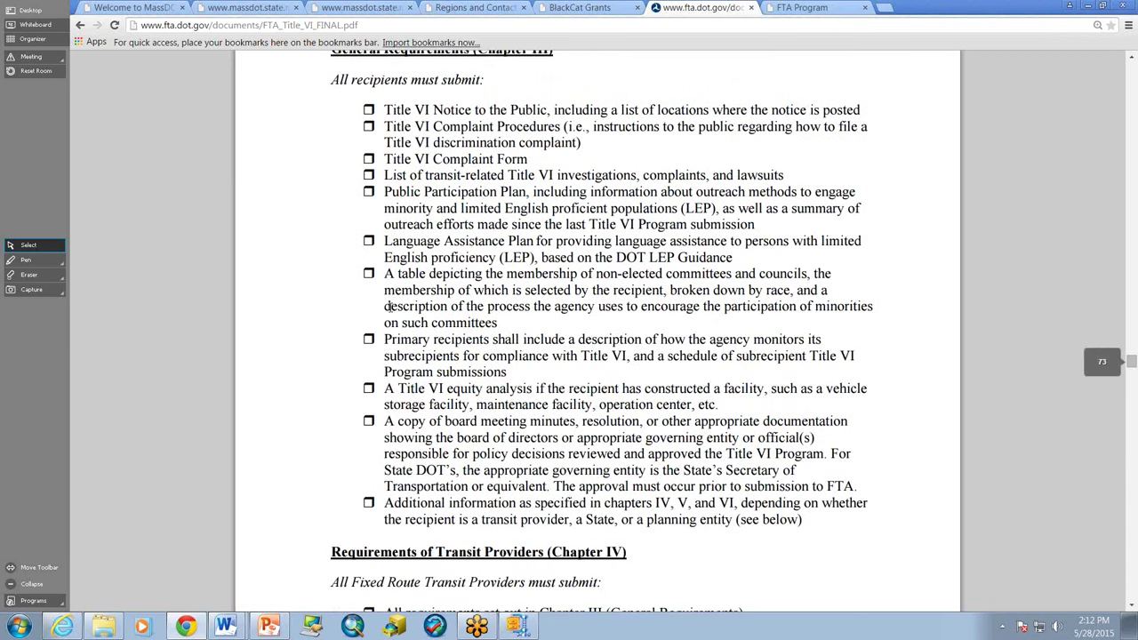
{"action": "scroll", "coordinate": [388, 512], "scroll_direction": "down", "scroll_amount": 2}
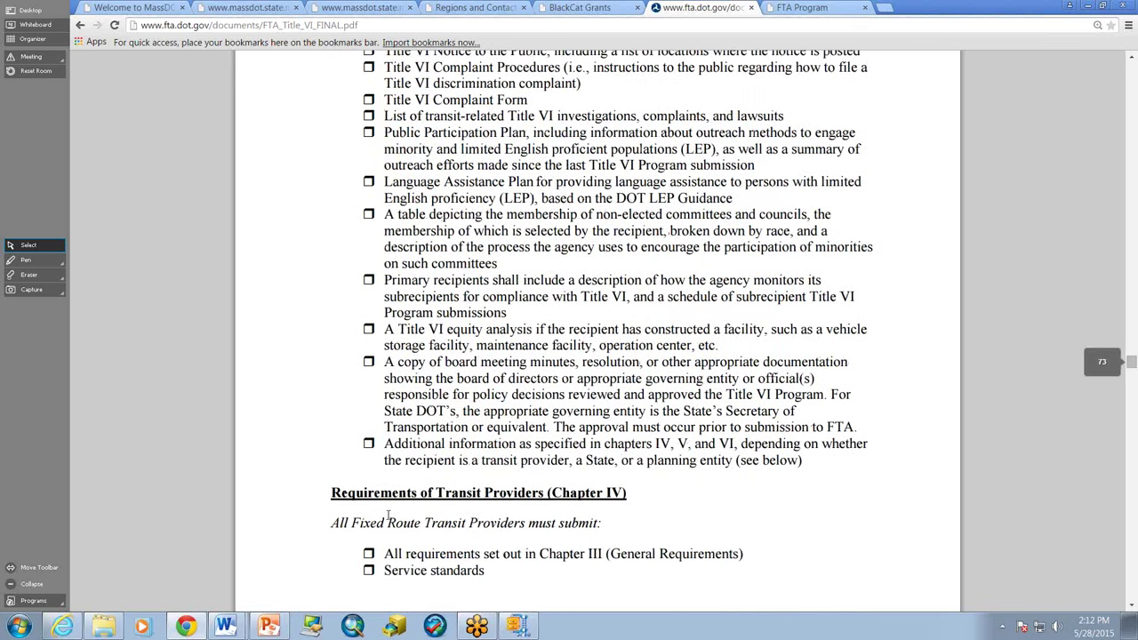
{"action": "scroll", "coordinate": [422, 502], "scroll_direction": "down", "scroll_amount": 1}
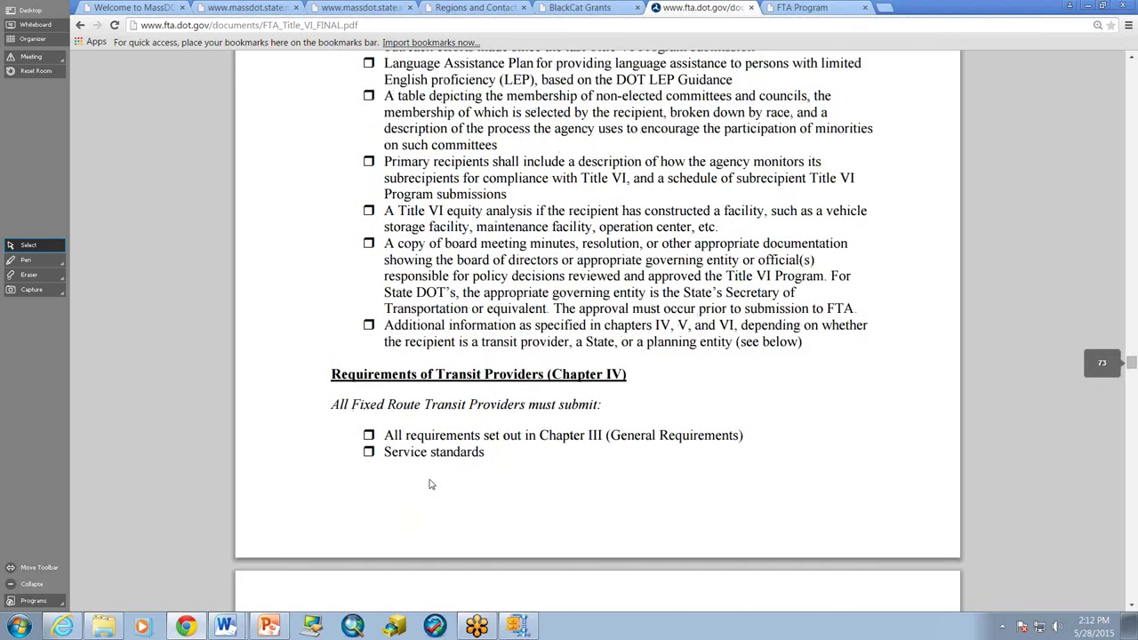
{"action": "scroll", "coordinate": [432, 483], "scroll_direction": "down", "scroll_amount": 3}
{"action": "scroll", "coordinate": [431, 484], "scroll_direction": "down", "scroll_amount": 1}
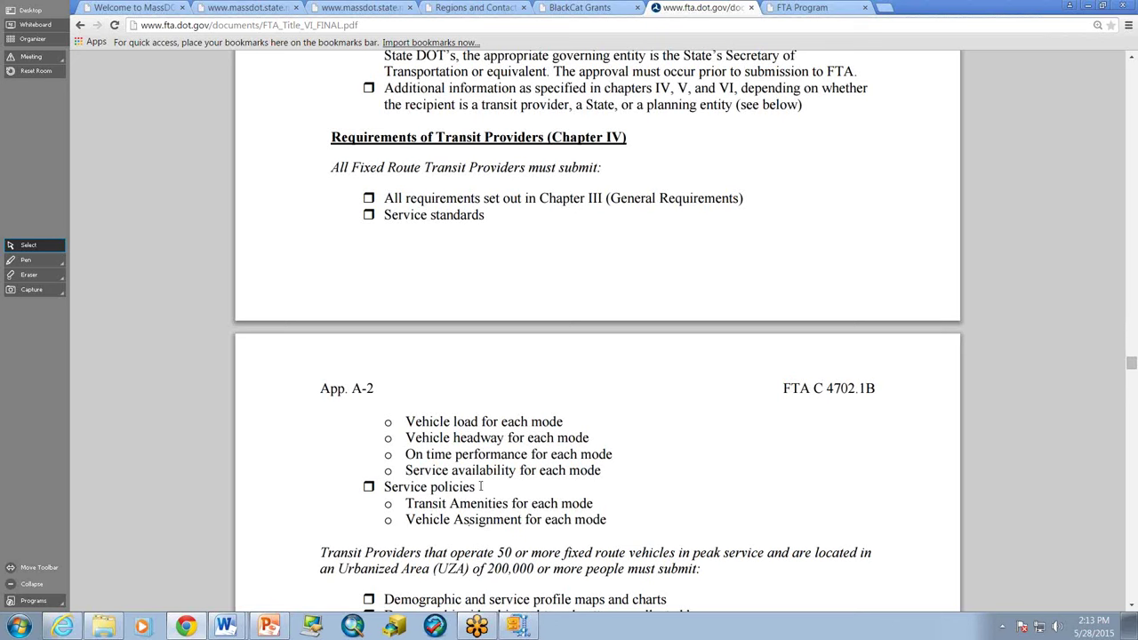
{"action": "scroll", "coordinate": [508, 437], "scroll_direction": "up", "scroll_amount": 5}
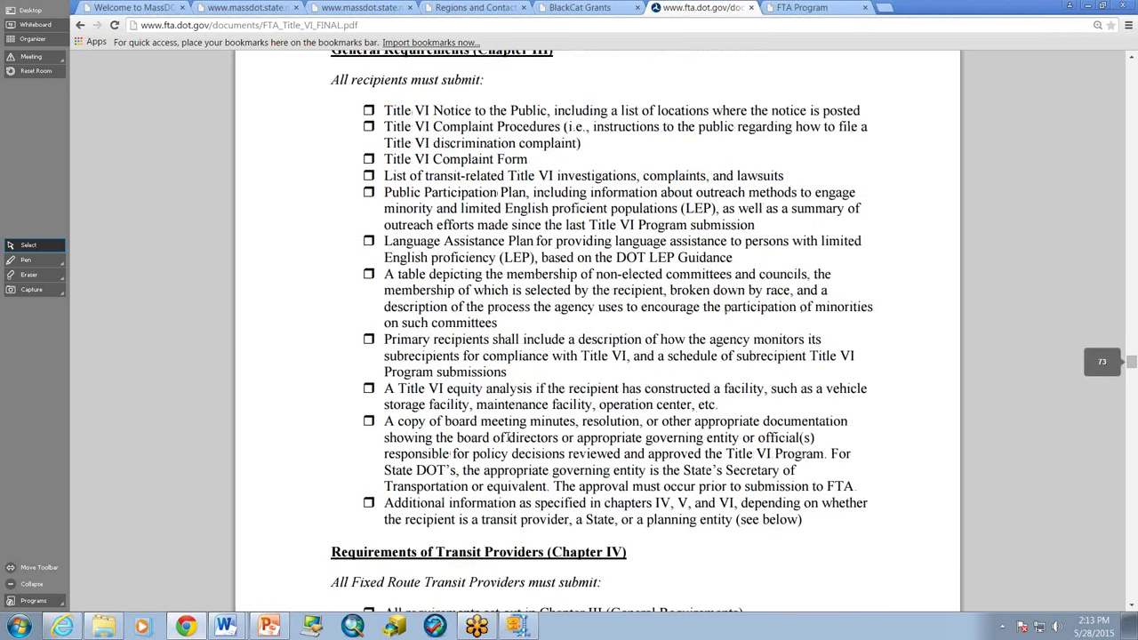
{"action": "scroll", "coordinate": [513, 366], "scroll_direction": "up", "scroll_amount": 1}
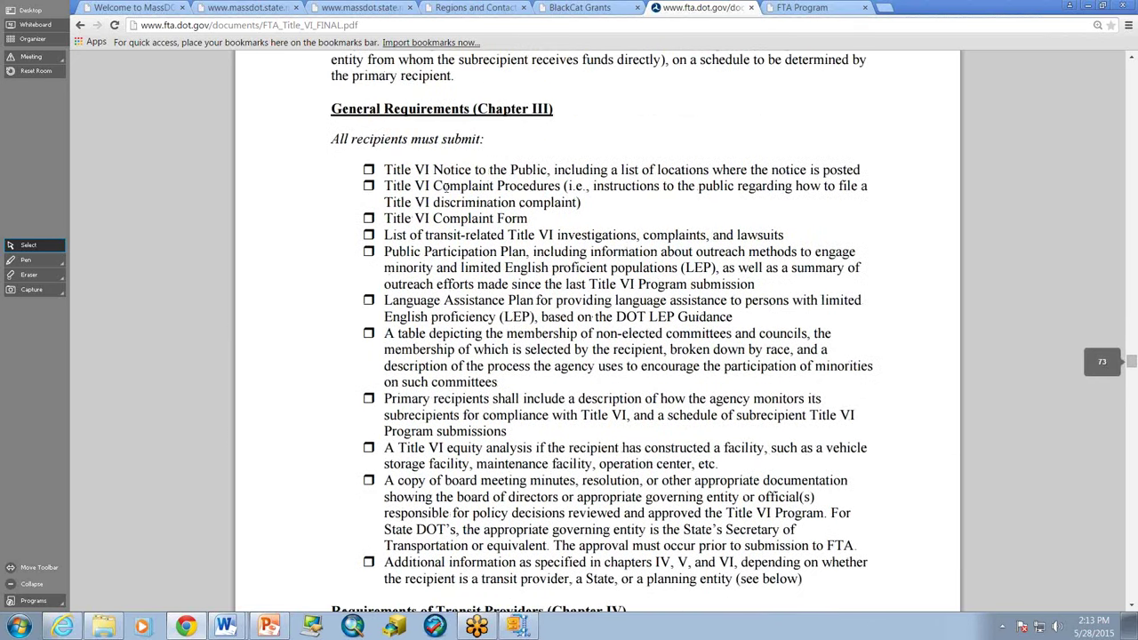
{"action": "scroll", "coordinate": [478, 224], "scroll_direction": "down", "scroll_amount": 1}
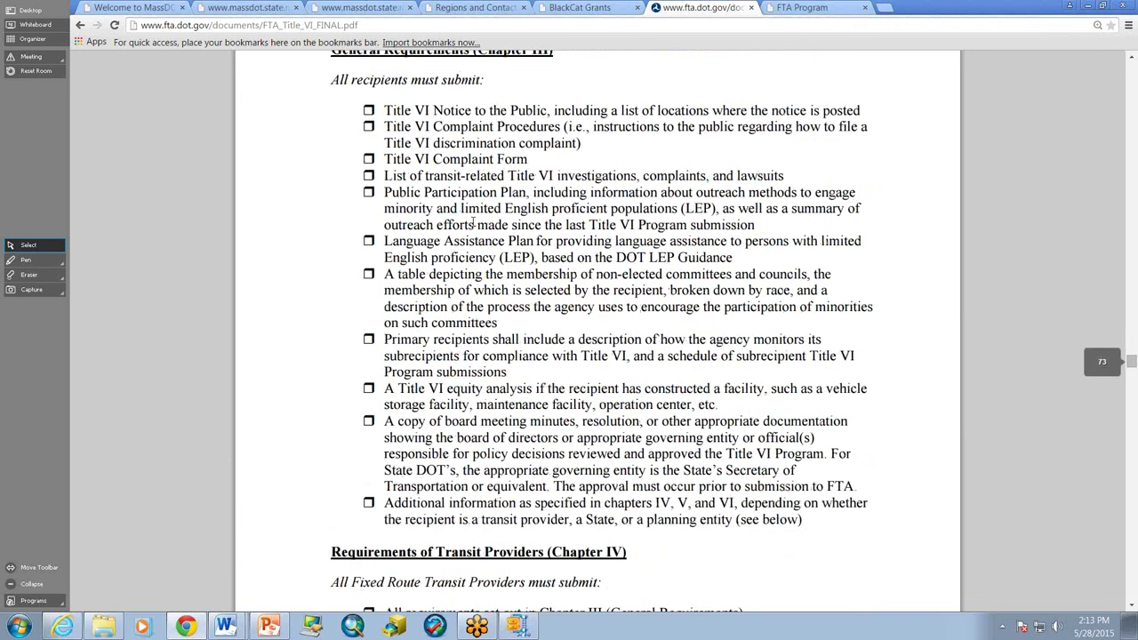